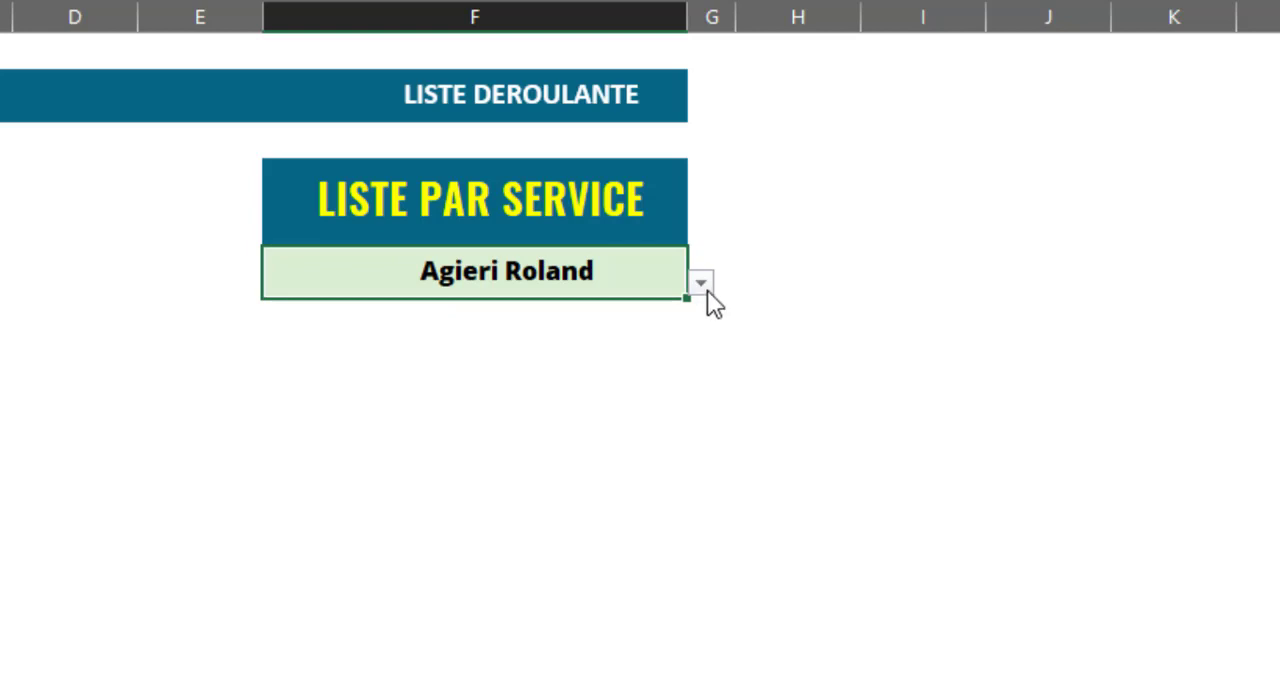
# Try out the LISTE PAR SERVICE drop-down by choosing several agents and the DIRECTION SITE heading, then browse its entries.
pyautogui.click(700, 284)
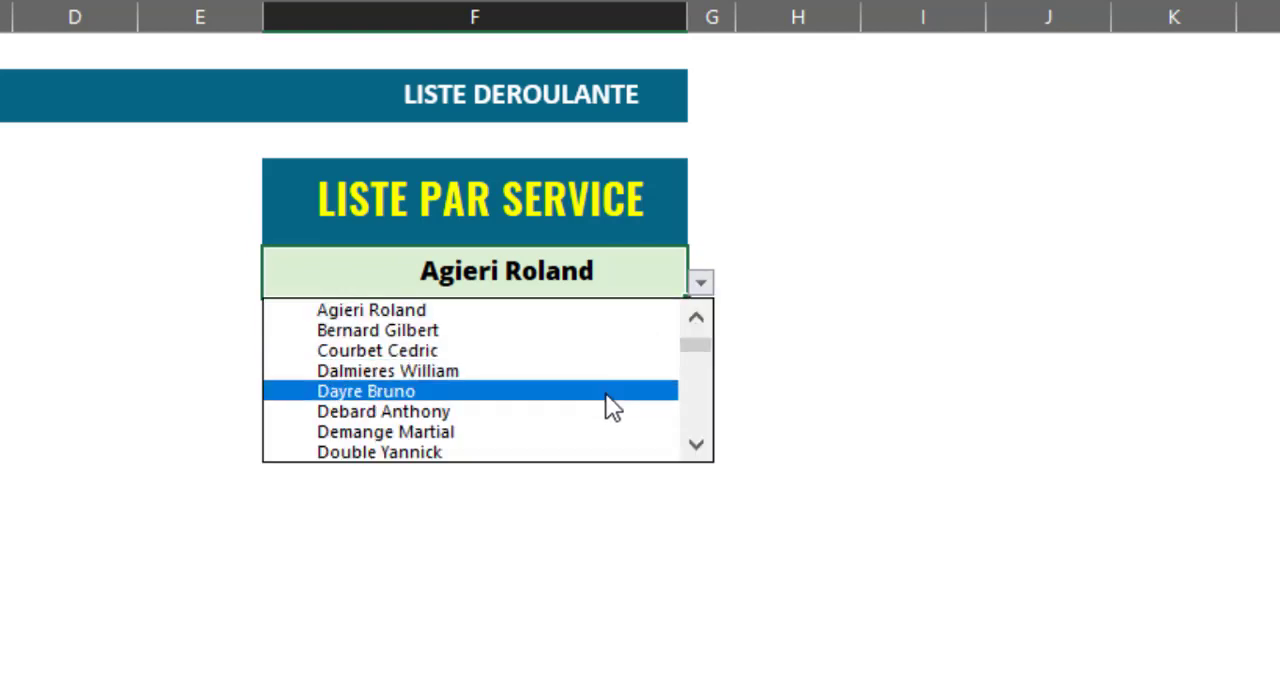
pyautogui.click(607, 404)
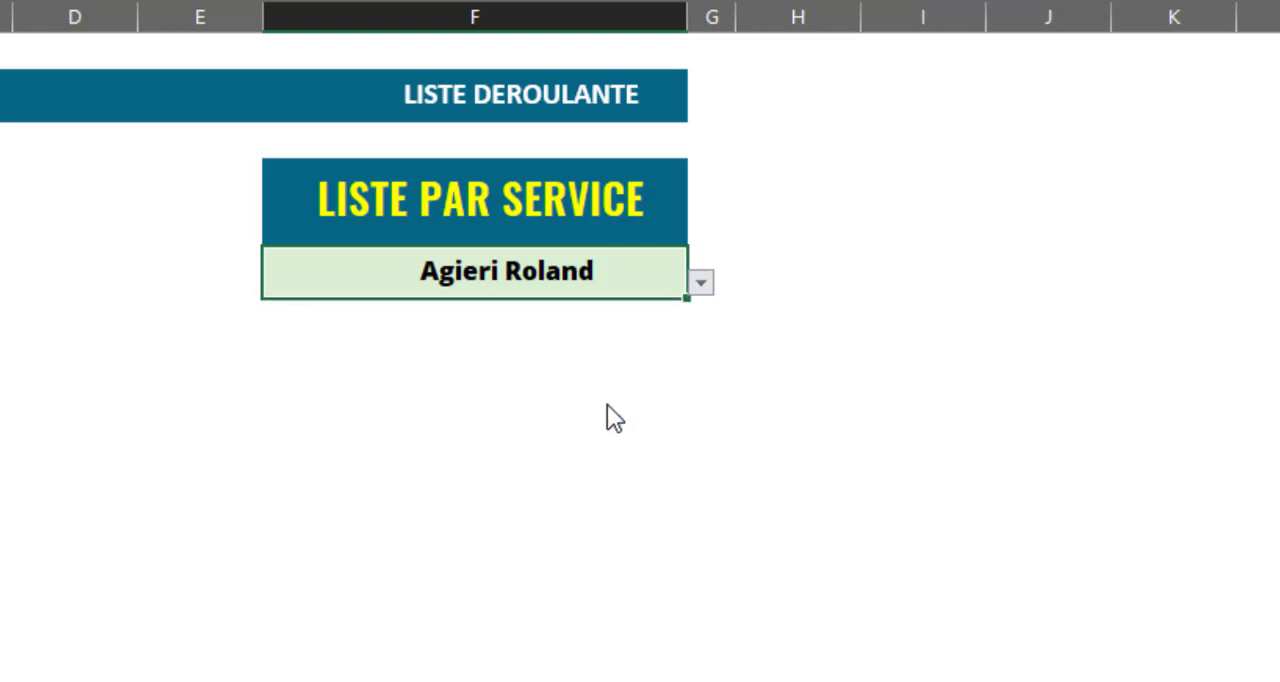
pyautogui.click(701, 285)
pyautogui.moveTo(704, 346); pyautogui.dragTo(702, 387)
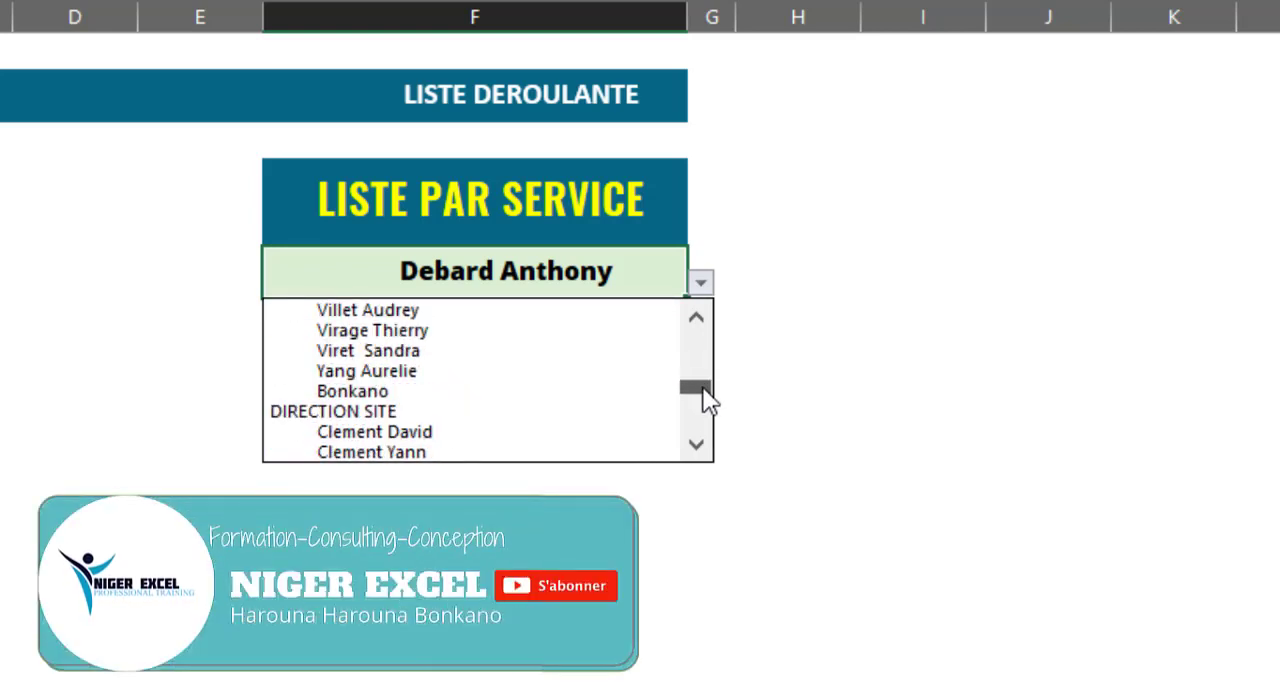
pyautogui.click(479, 412)
pyautogui.click(701, 284)
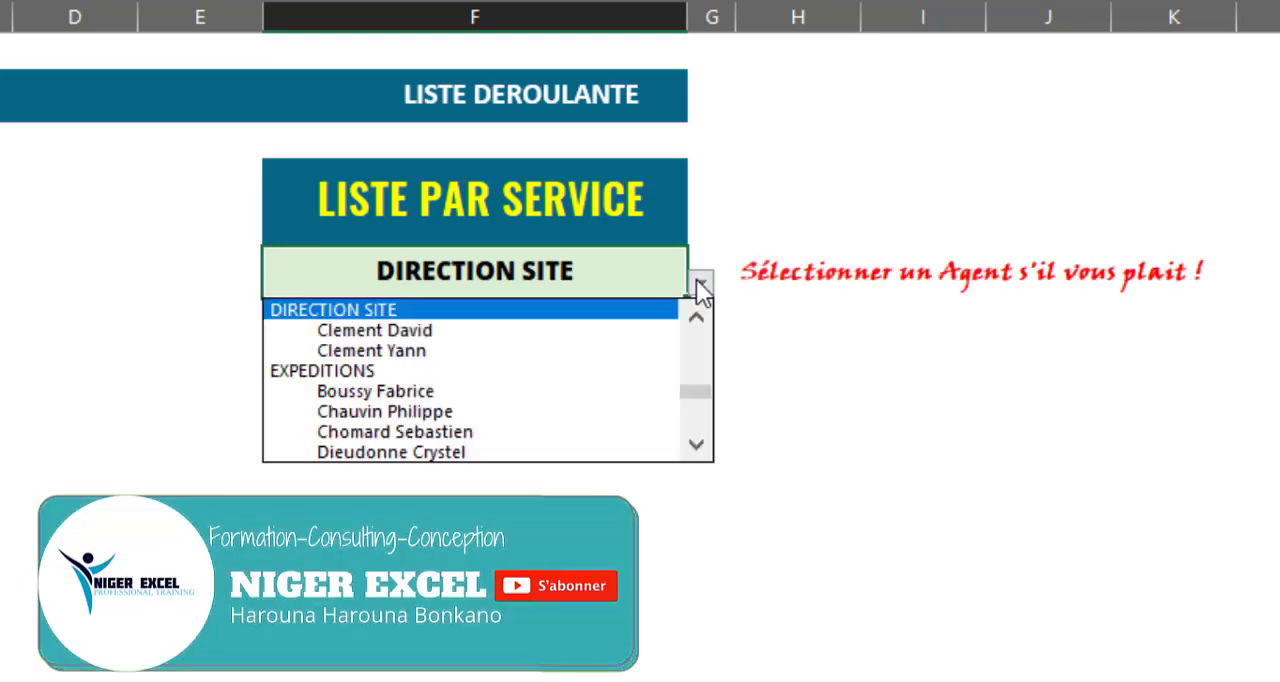
pyautogui.click(476, 394)
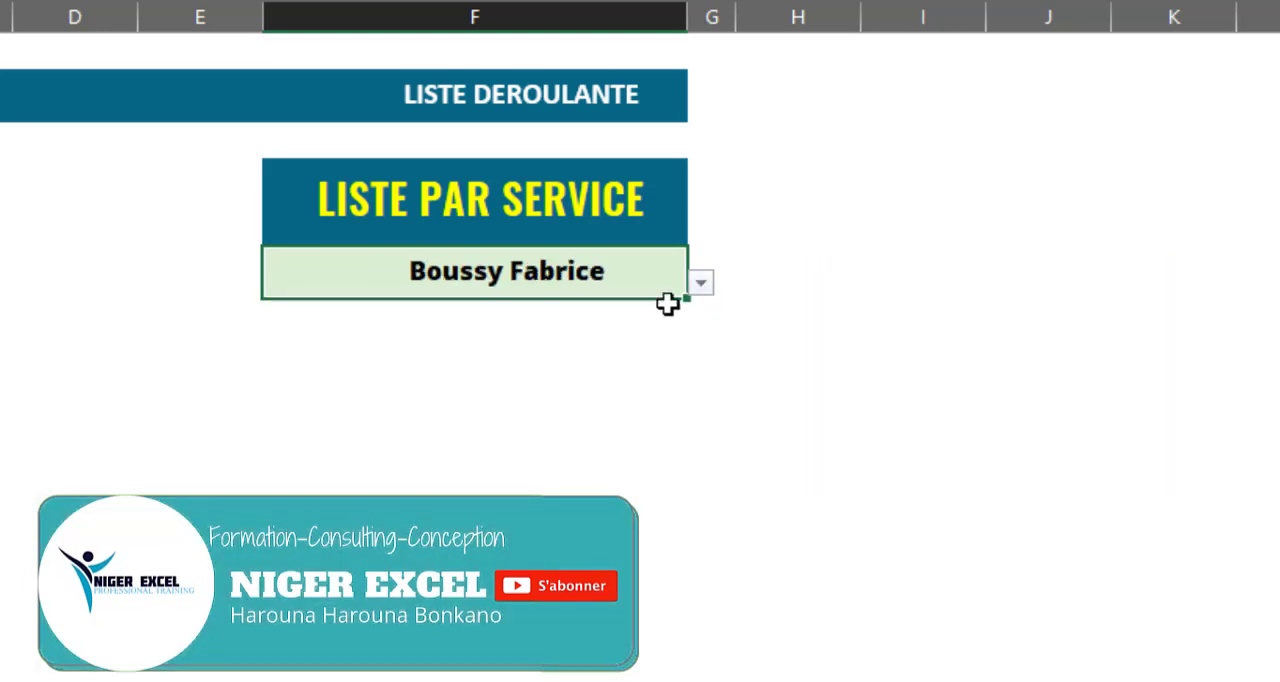
pyautogui.click(701, 282)
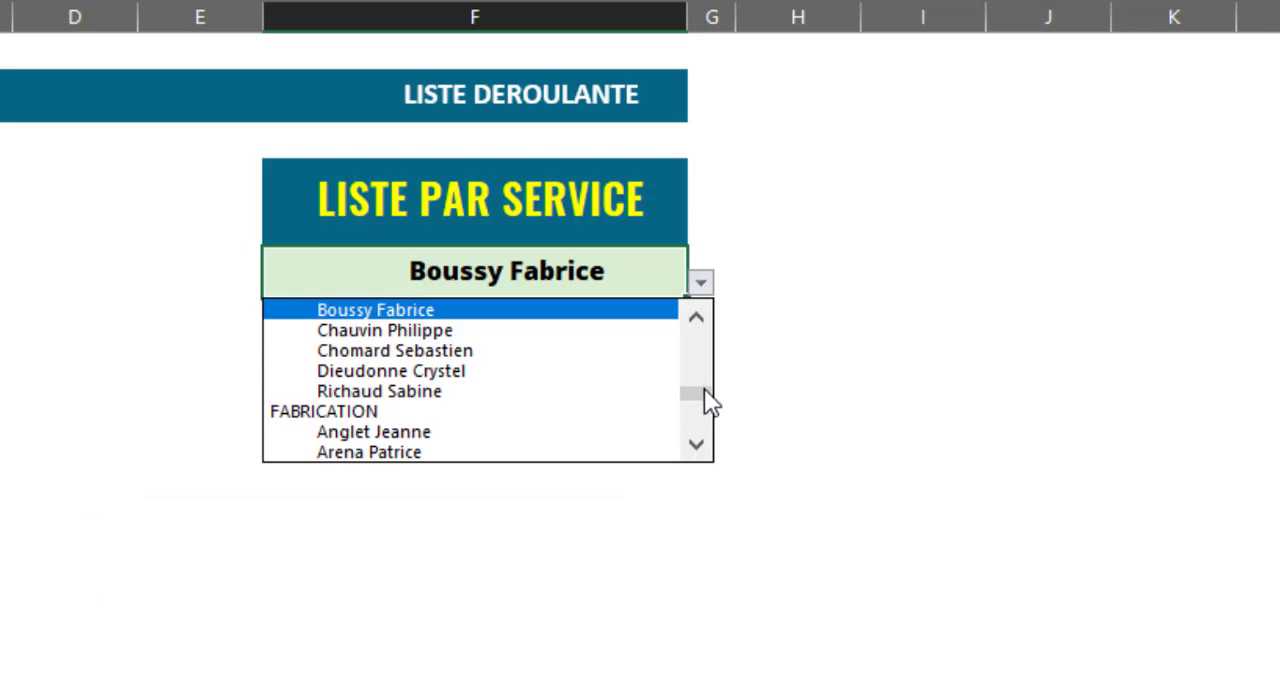
pyautogui.moveTo(704, 392); pyautogui.dragTo(700, 305)
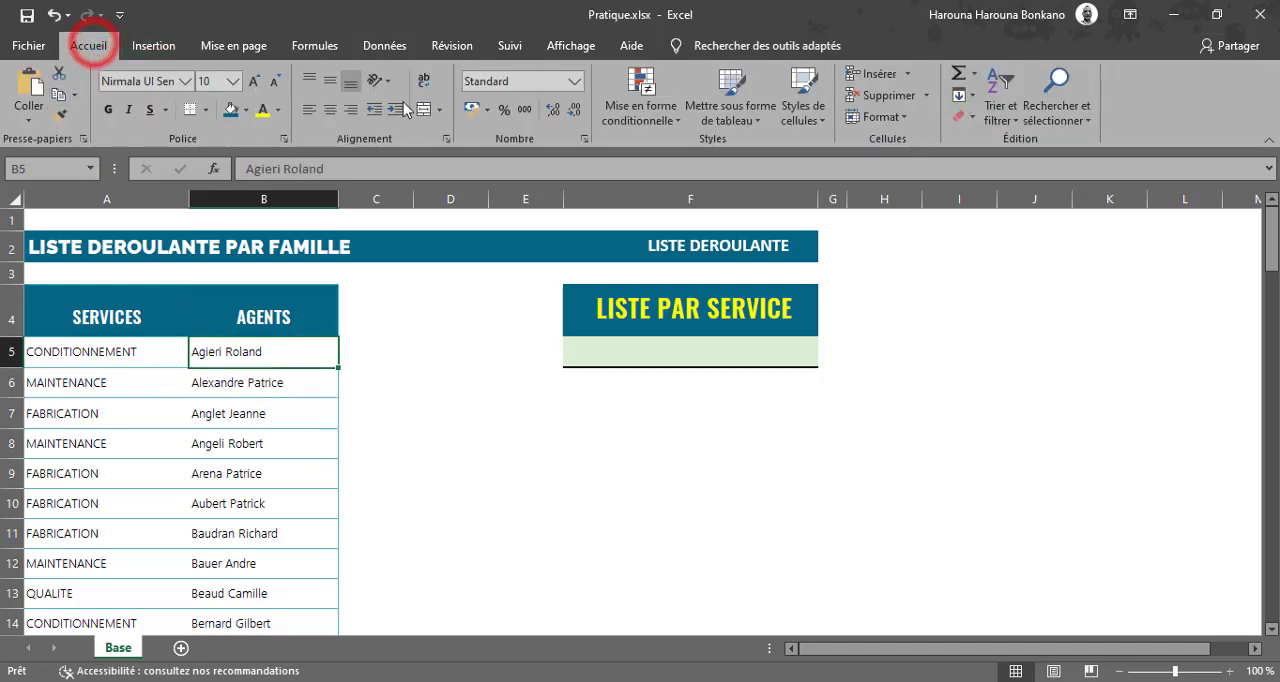
# Format the services and agents data in A4:B120 as a table with headers, using a medium blue style.
pyautogui.click(731, 105)
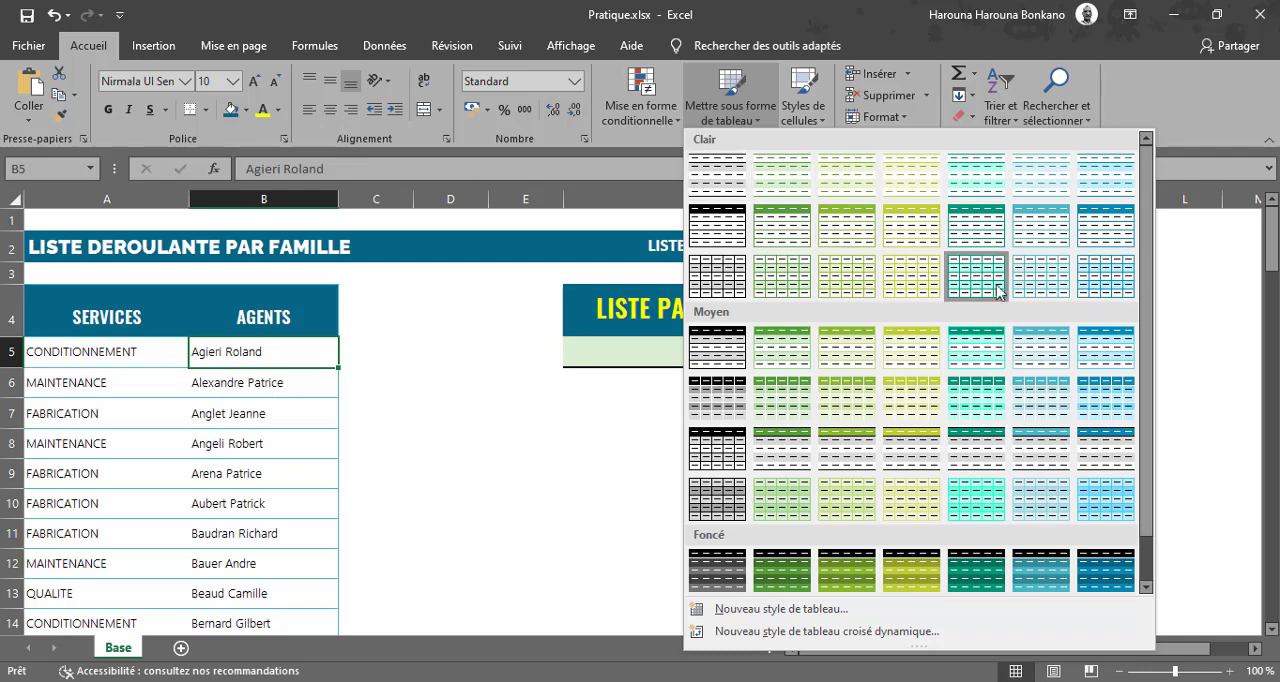
pyautogui.click(1097, 355)
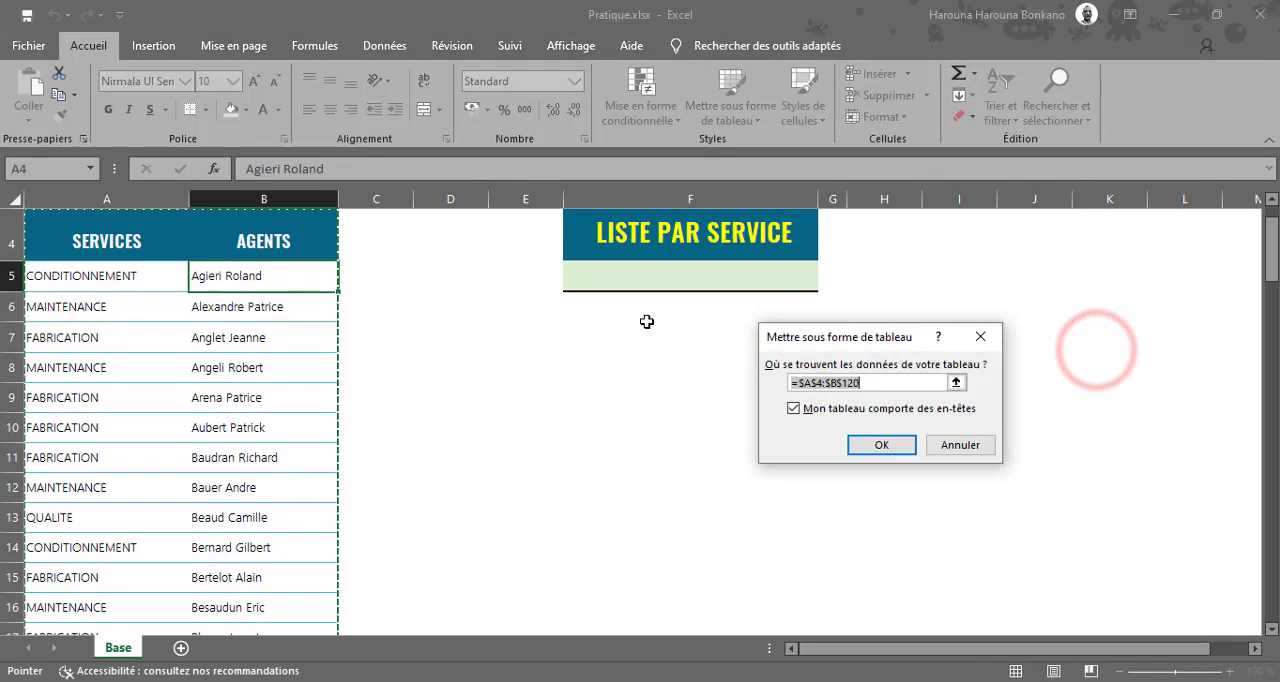
pyautogui.click(879, 446)
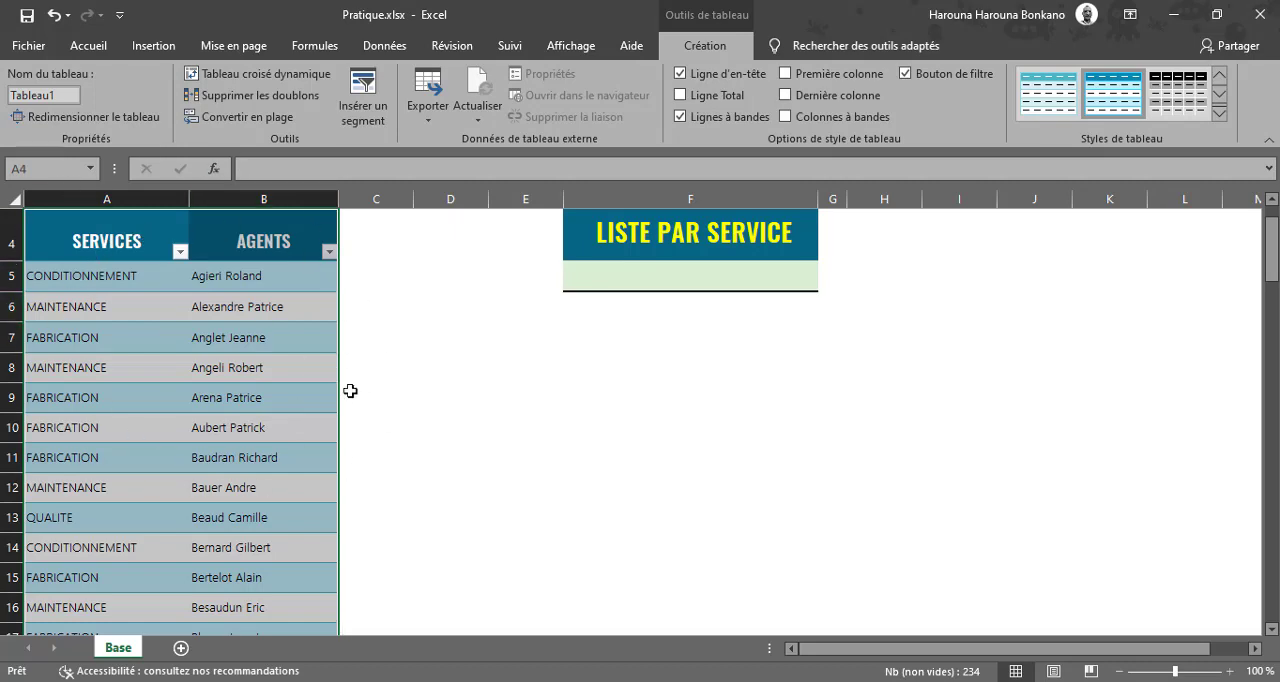
# Switch the table to a light blue style without shaded bands and remove the filter buttons from its headers.
pyautogui.click(1218, 113)
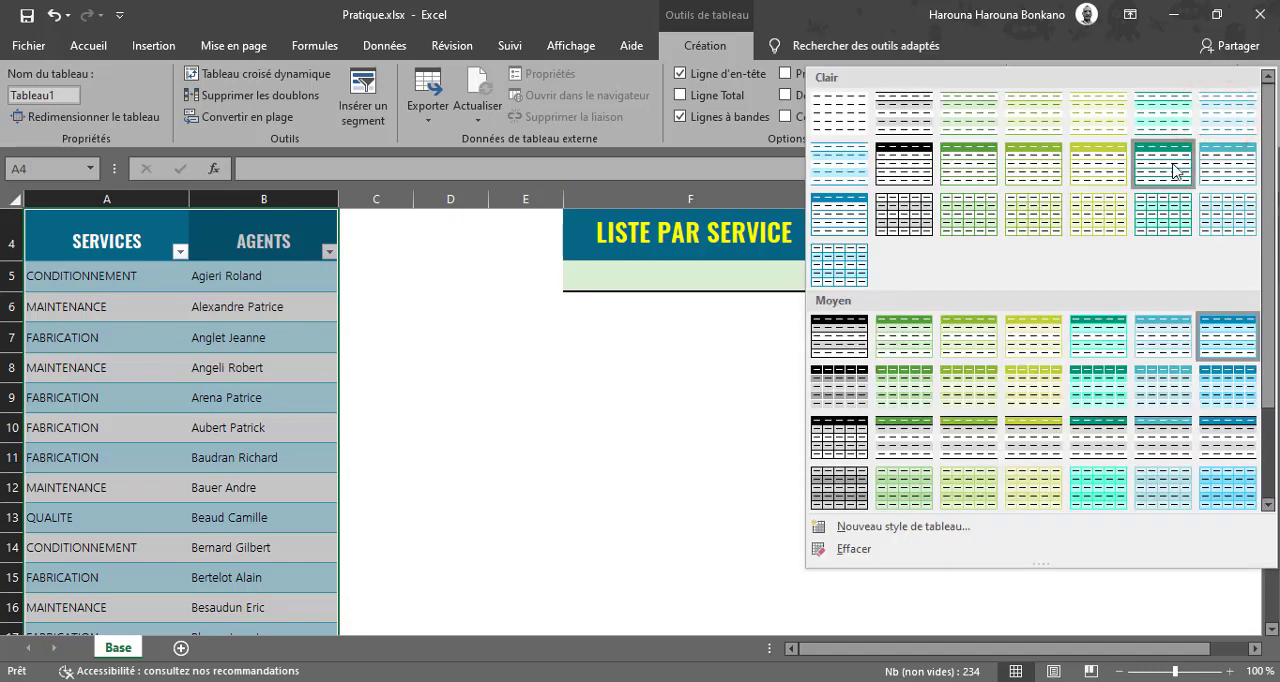
pyautogui.click(1218, 172)
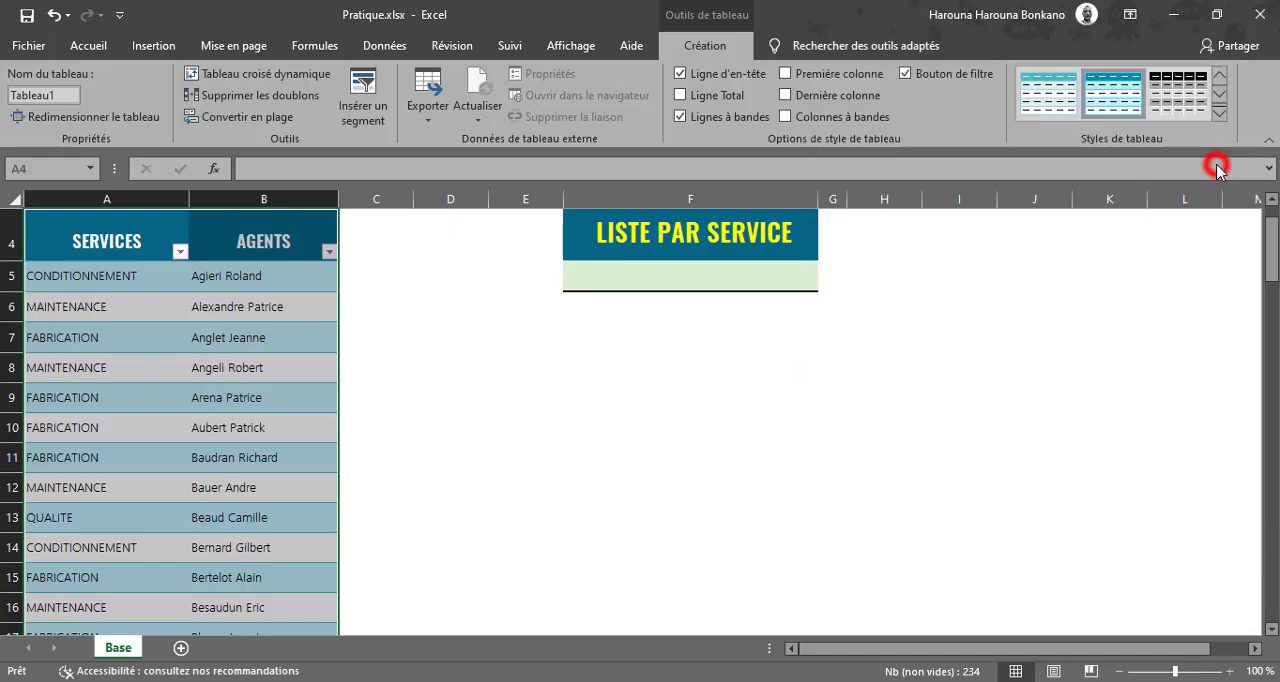
pyautogui.moveTo(1270, 250); pyautogui.dragTo(1264, 243)
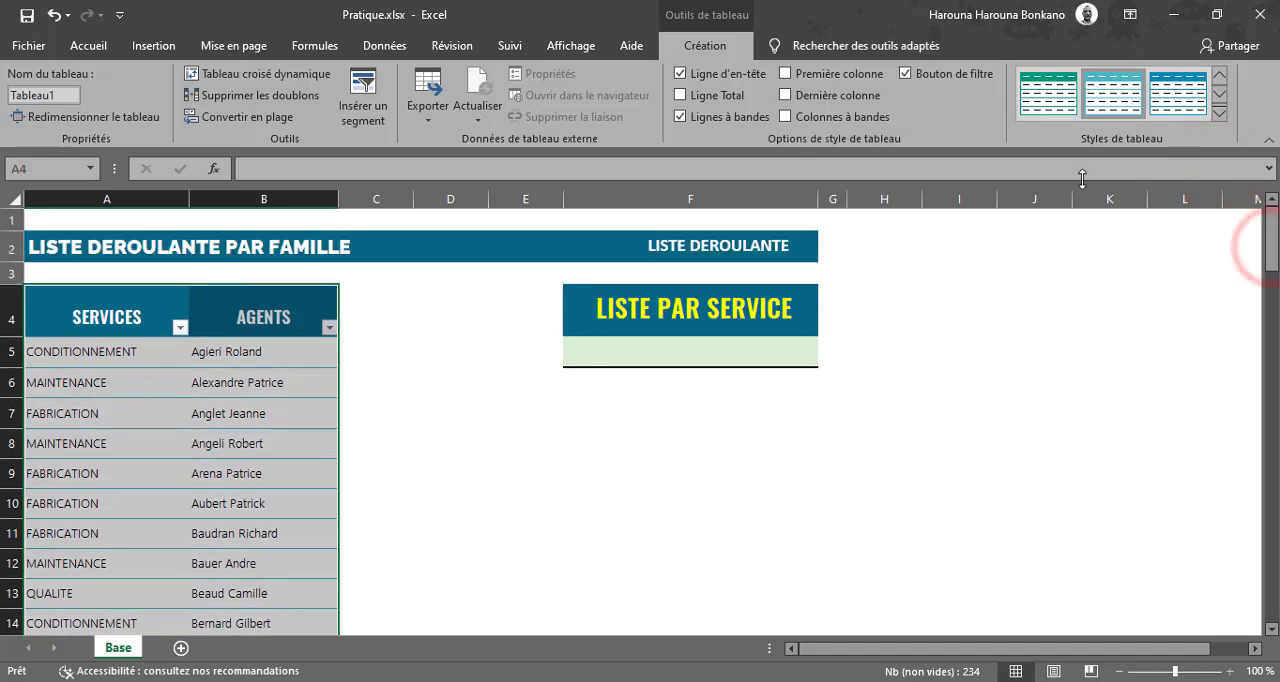
pyautogui.click(400, 47)
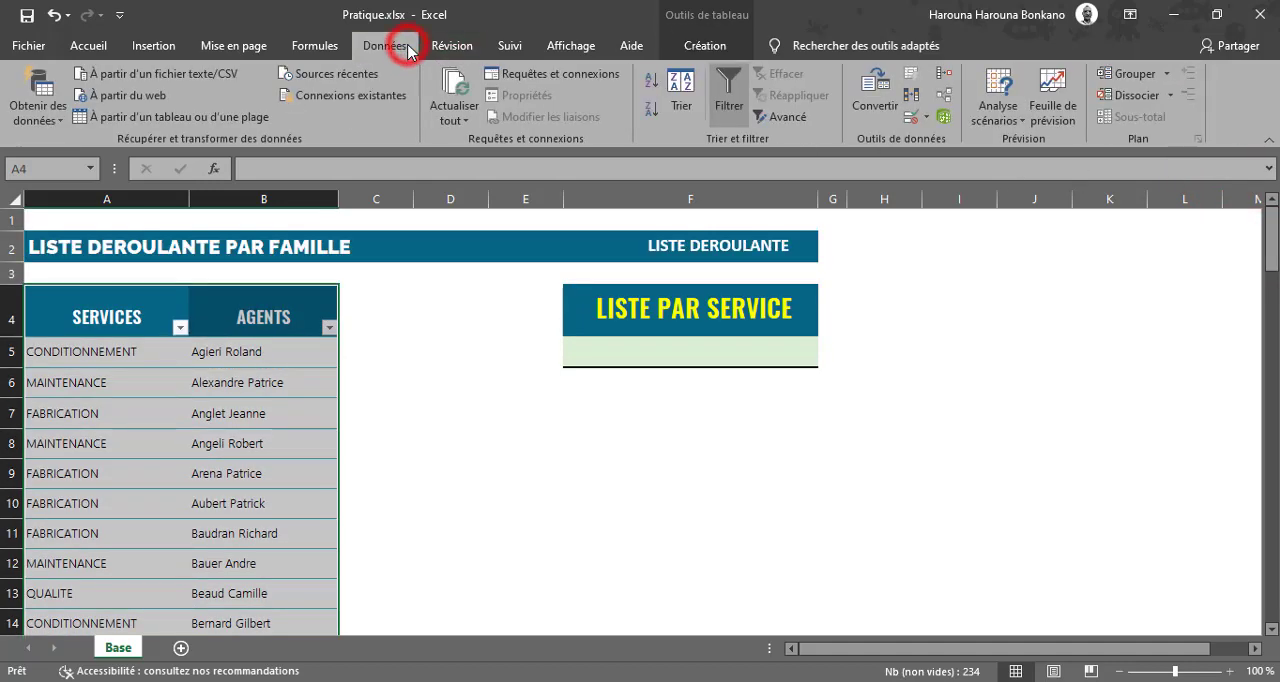
pyautogui.click(727, 88)
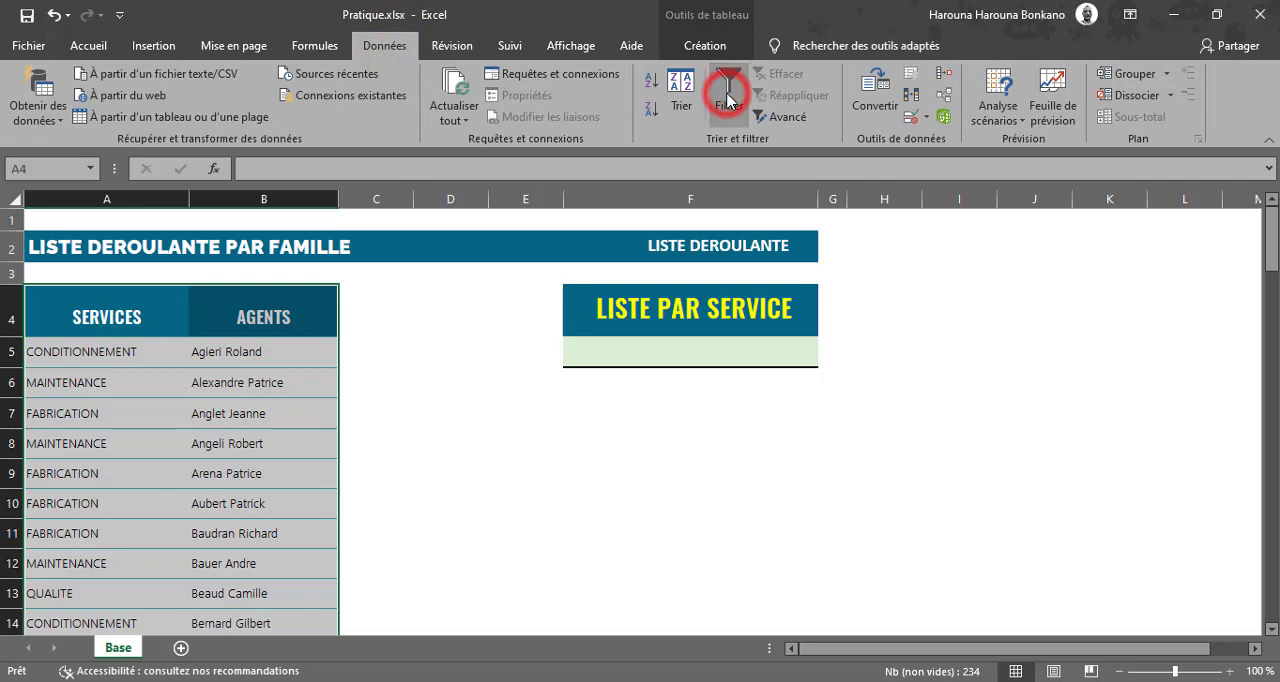
# Rename the services and agents table as Source.
pyautogui.click(706, 44)
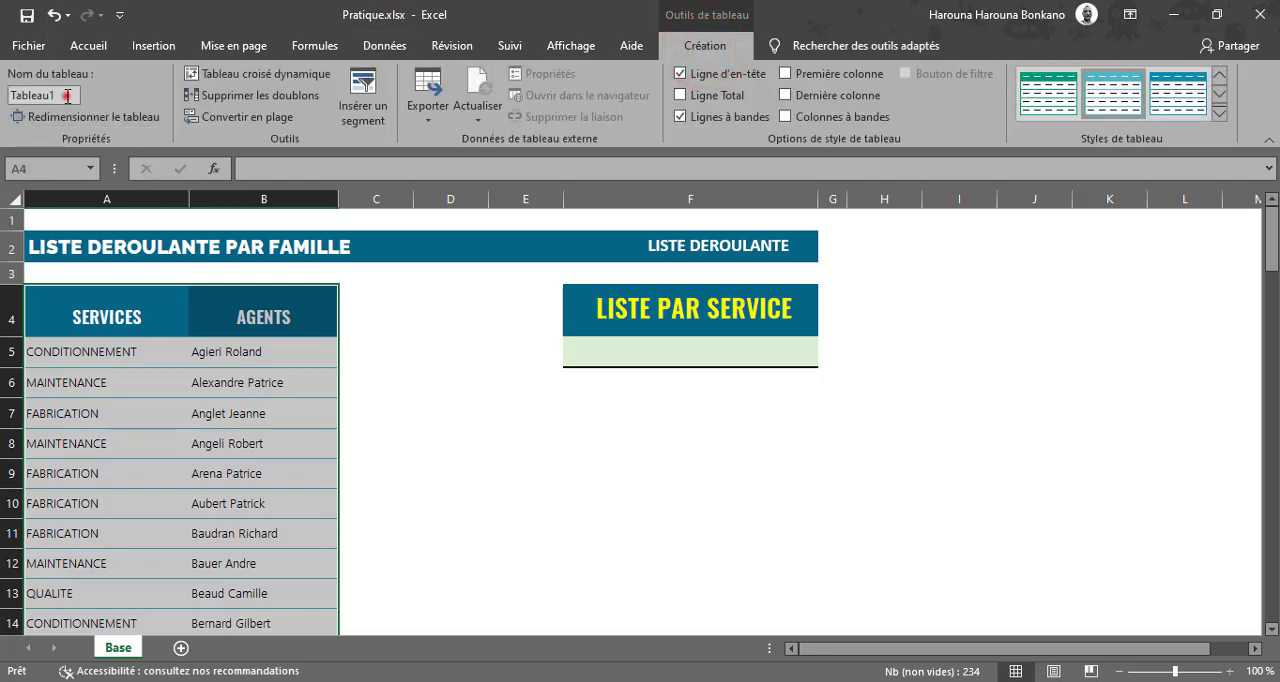
pyautogui.click(66, 97)
pyautogui.write('Source')
pyautogui.press('Return')
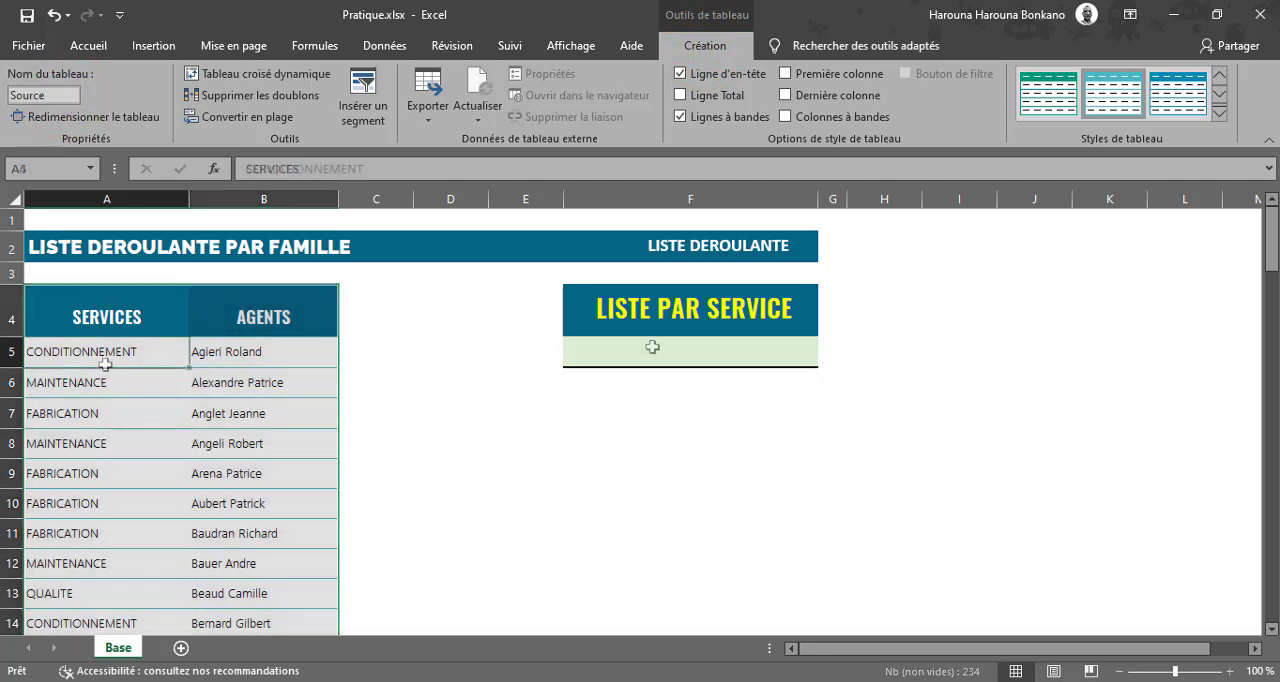
# Insert a pivot table based on the Source table in a new worksheet.
pyautogui.click(186, 415)
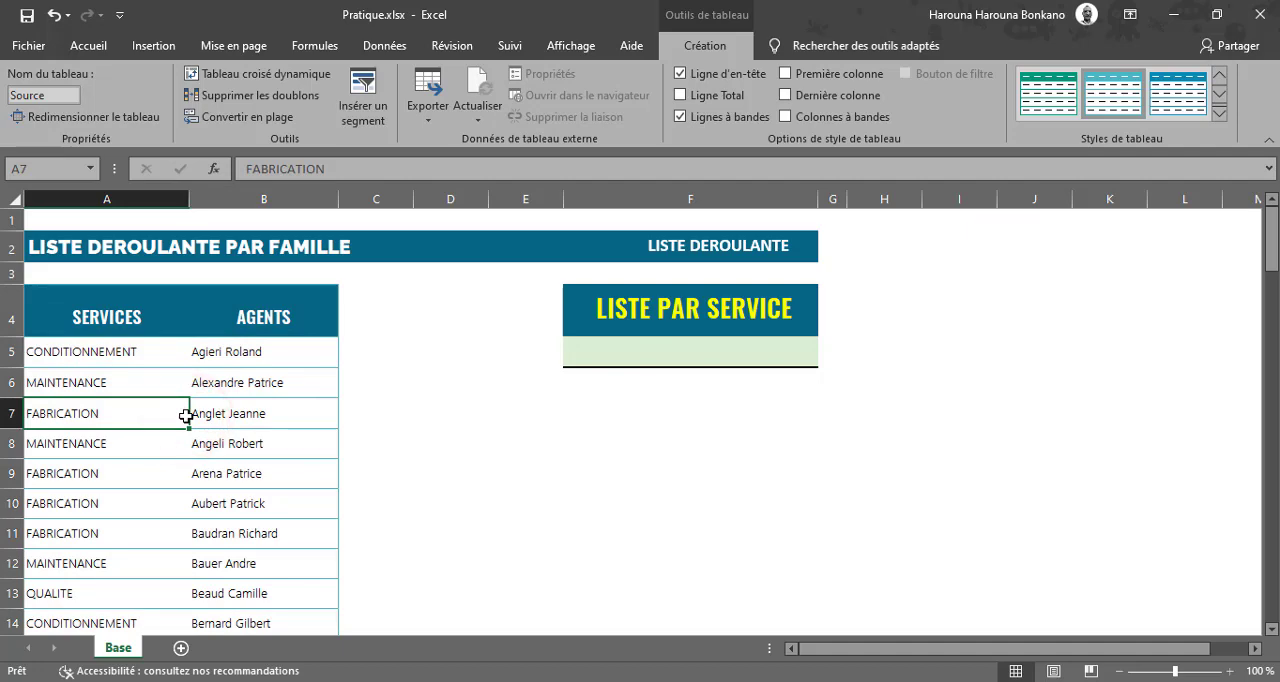
pyautogui.click(311, 412)
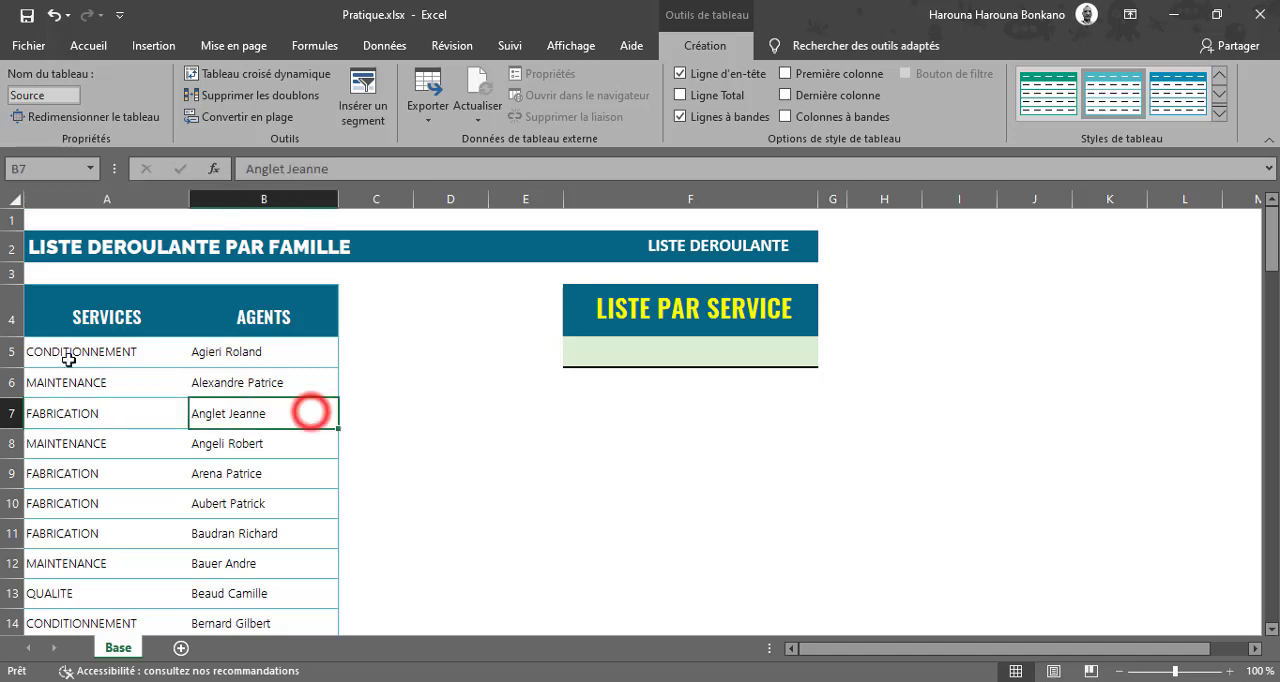
pyautogui.click(155, 46)
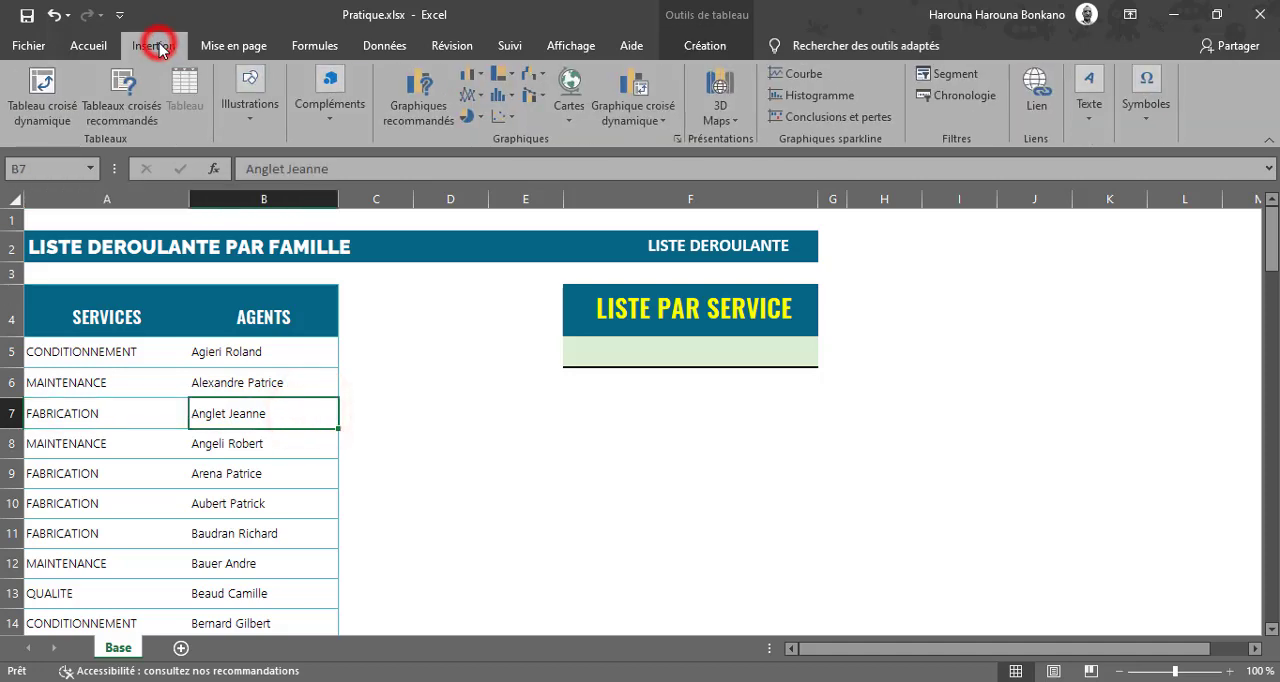
pyautogui.click(55, 98)
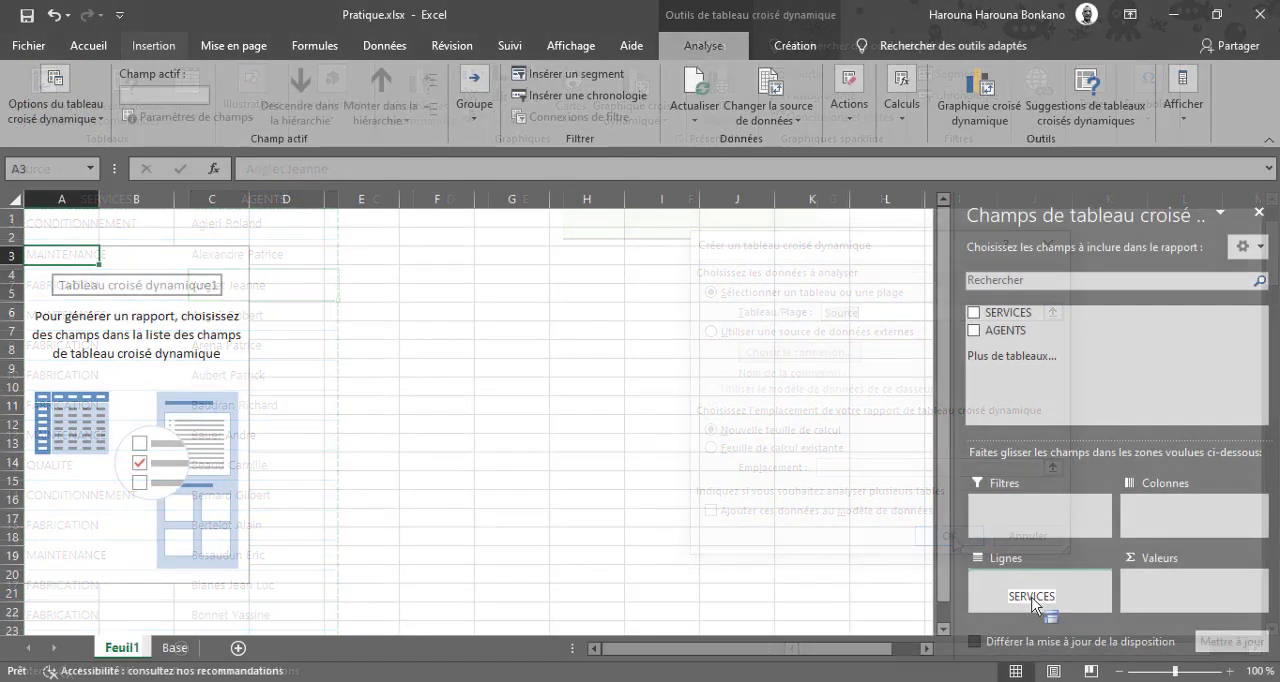
# Place SERVICES and AGENTS as the pivot table's row fields and show the report in outline form (mode Plan).
pyautogui.moveTo(1052, 594); pyautogui.dragTo(1008, 584)
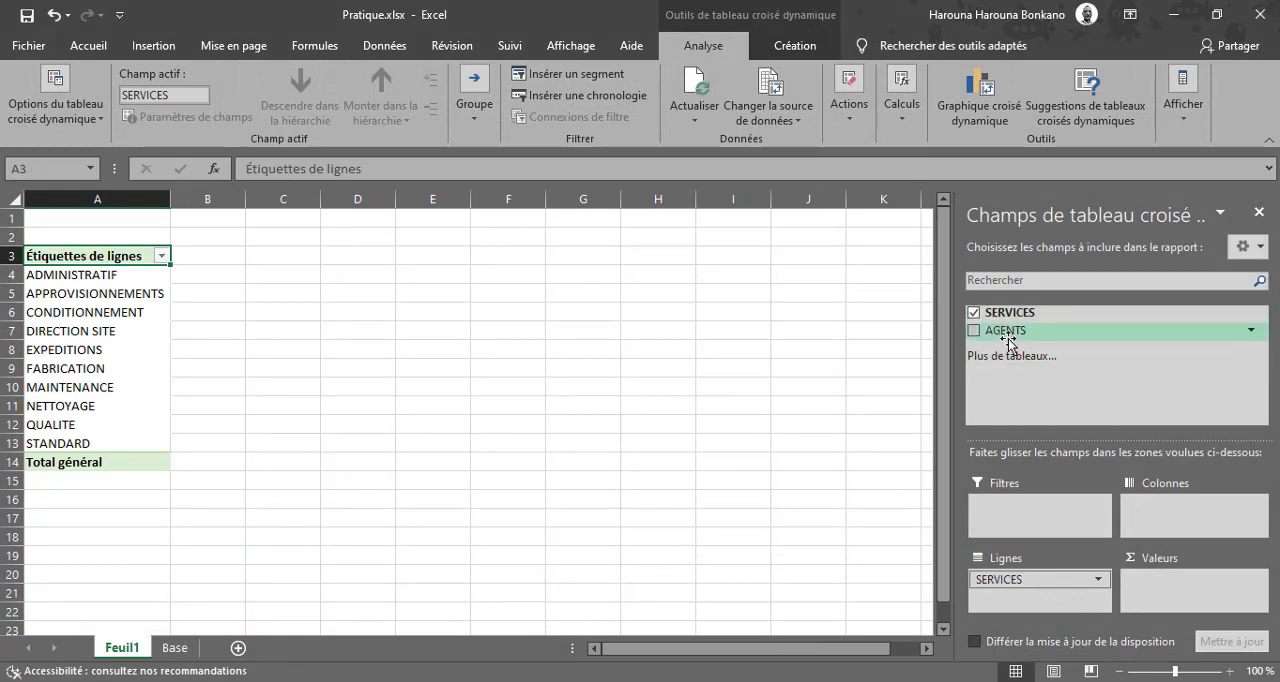
pyautogui.moveTo(1005, 334); pyautogui.dragTo(1030, 605)
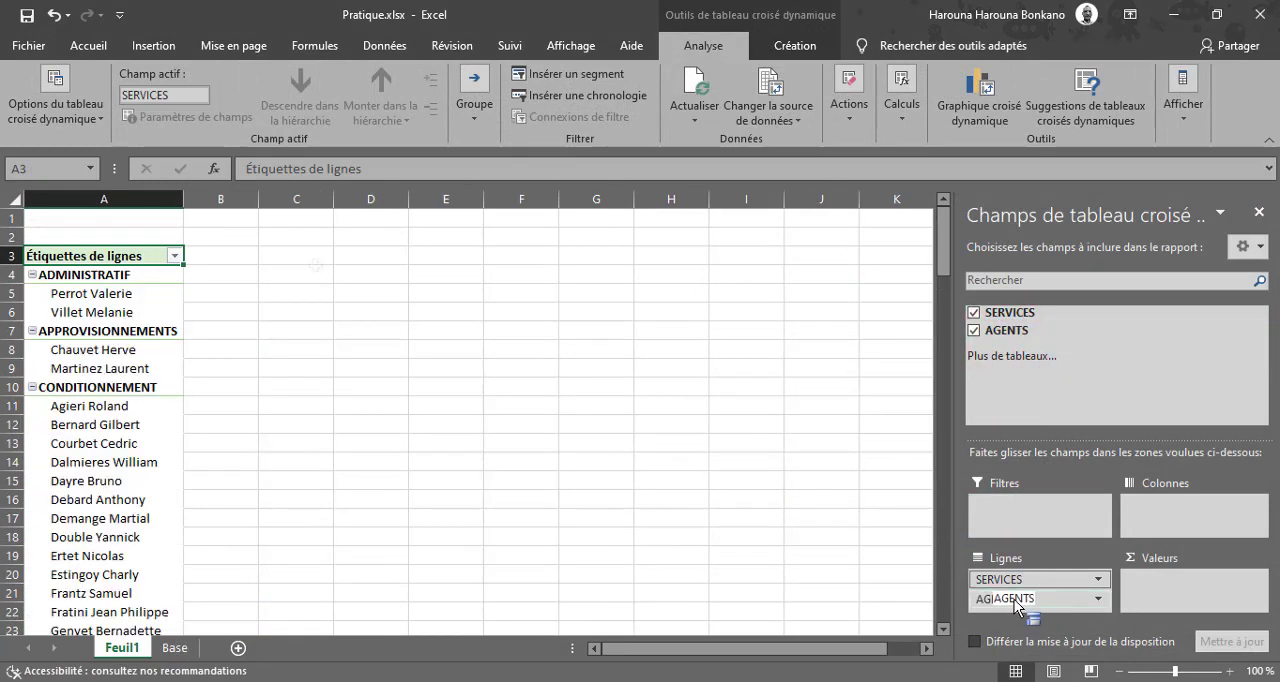
pyautogui.click(785, 42)
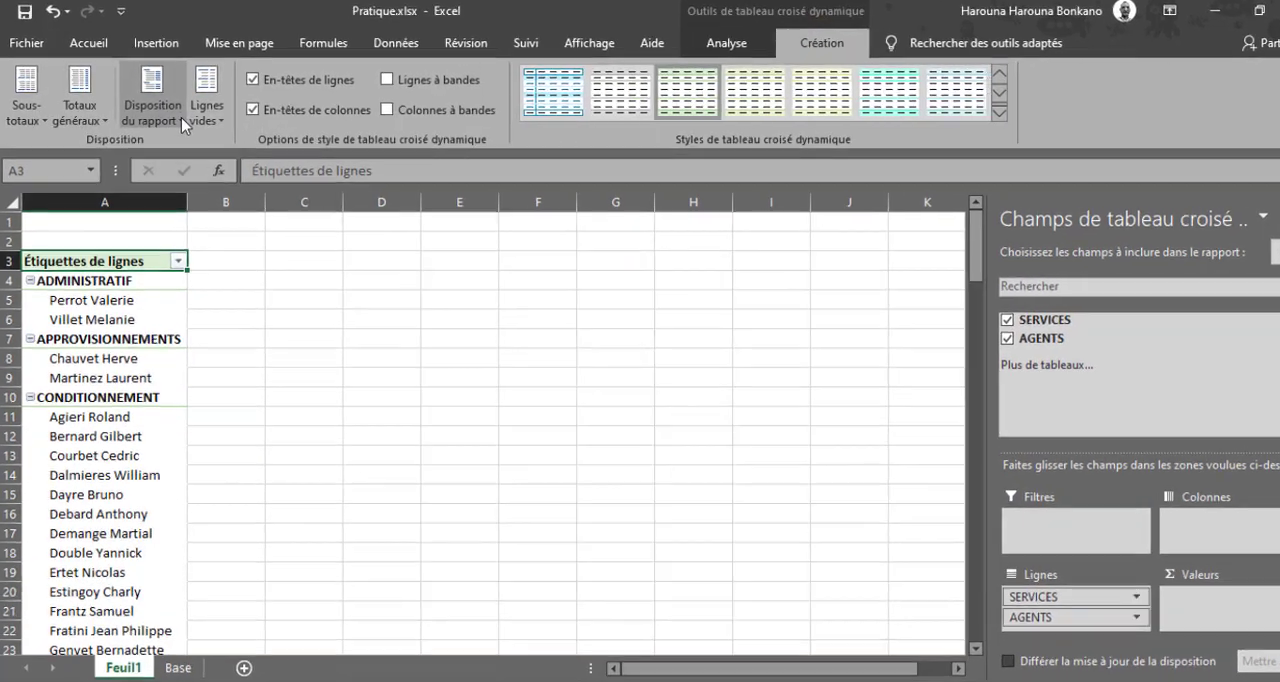
pyautogui.click(176, 119)
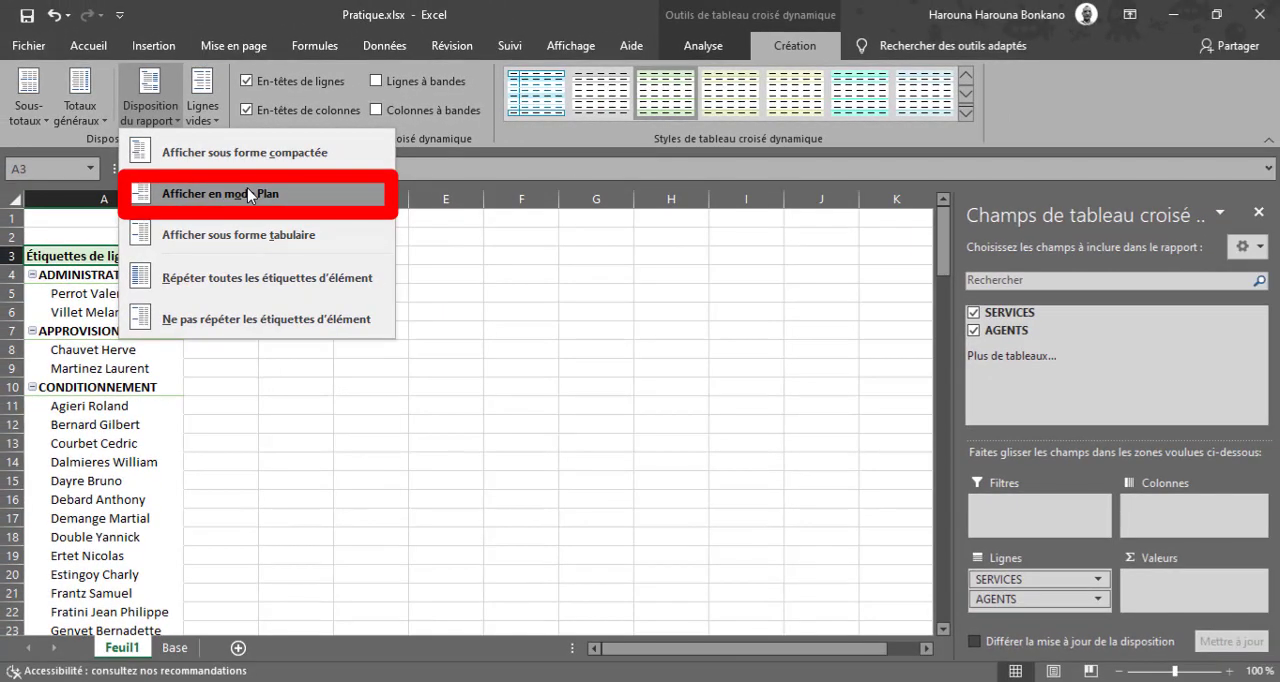
pyautogui.click(380, 258)
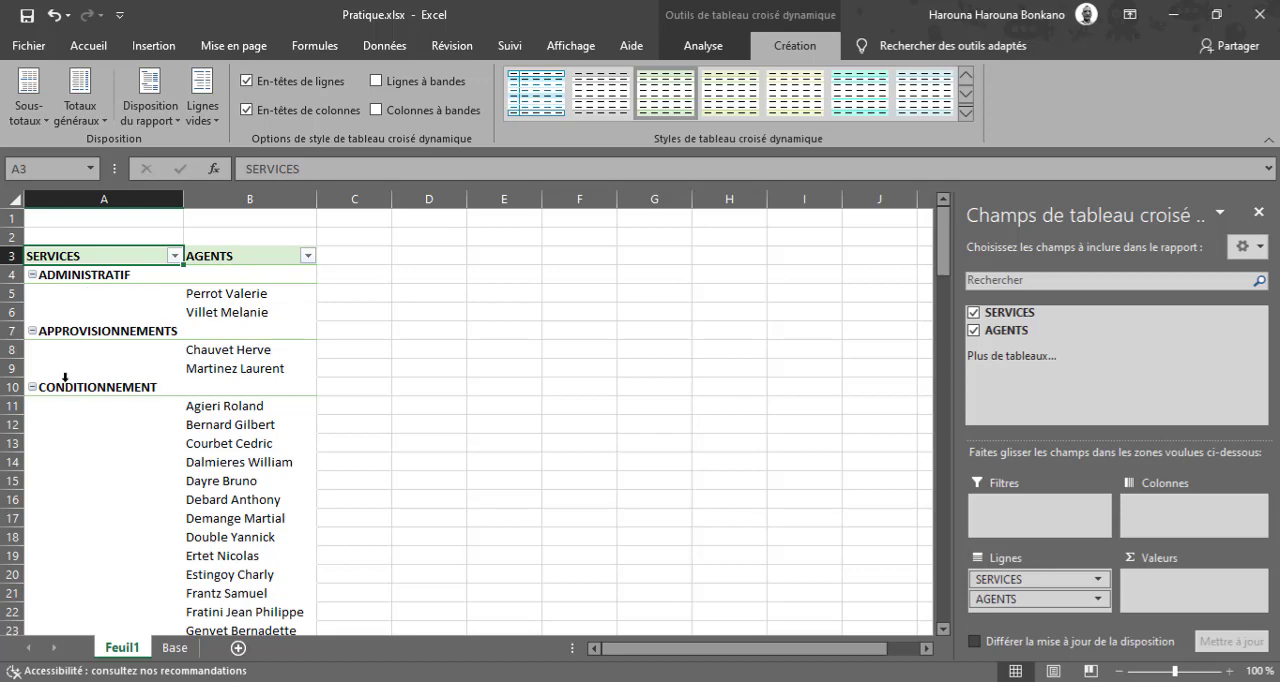
# In cell D4, start the formula =SI(A4<>"";A4; to return the service name when A4 is not empty.
pyautogui.click(422, 268)
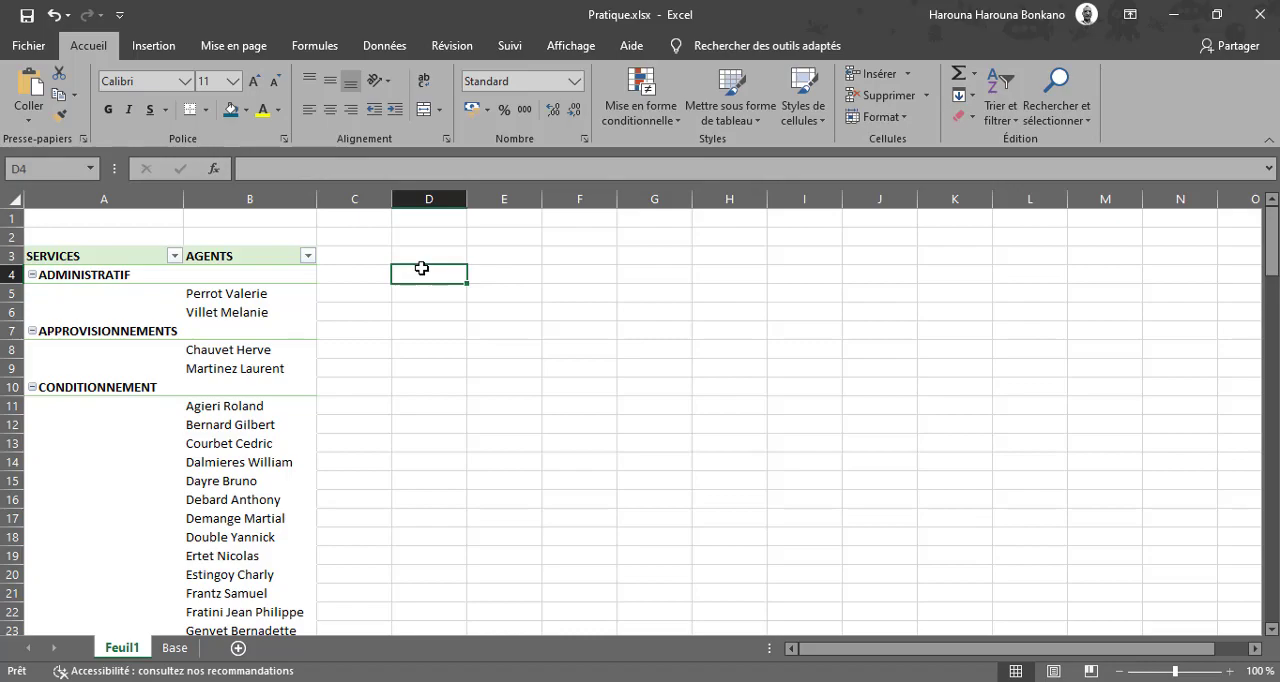
pyautogui.write('=si')
pyautogui.press('Tab')
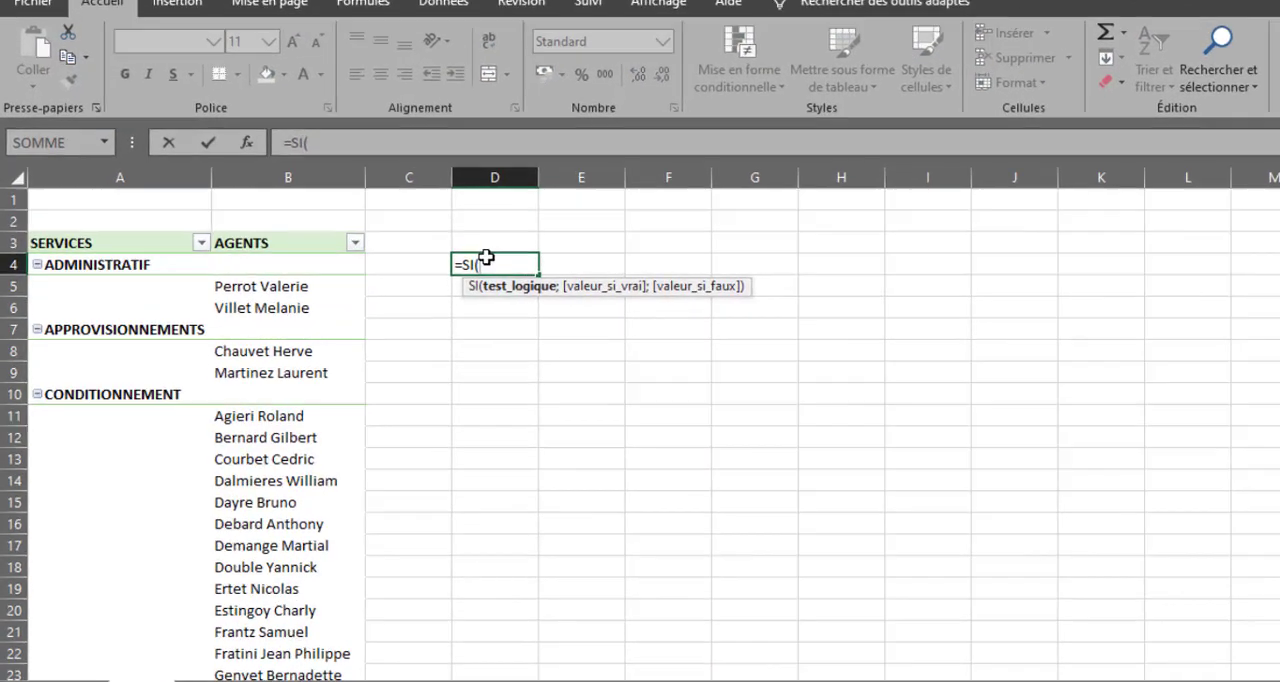
pyautogui.press('Left')
pyautogui.press('Left')
pyautogui.press('Left')
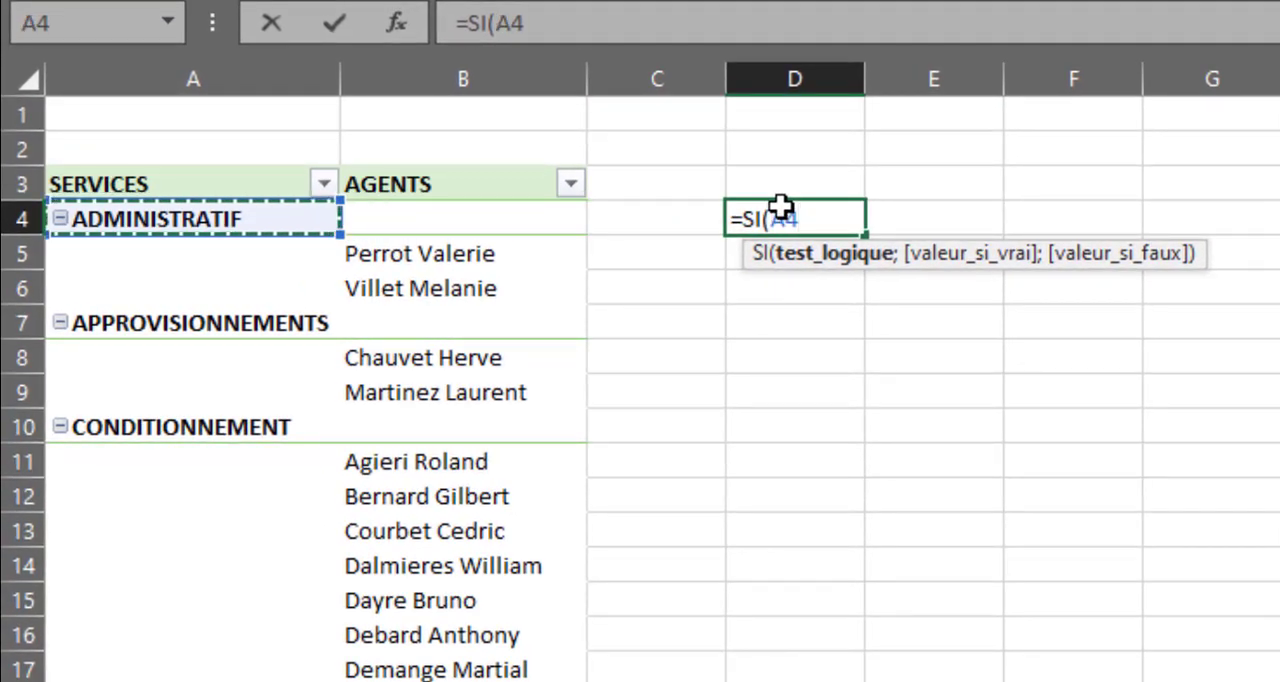
pyautogui.write('<')
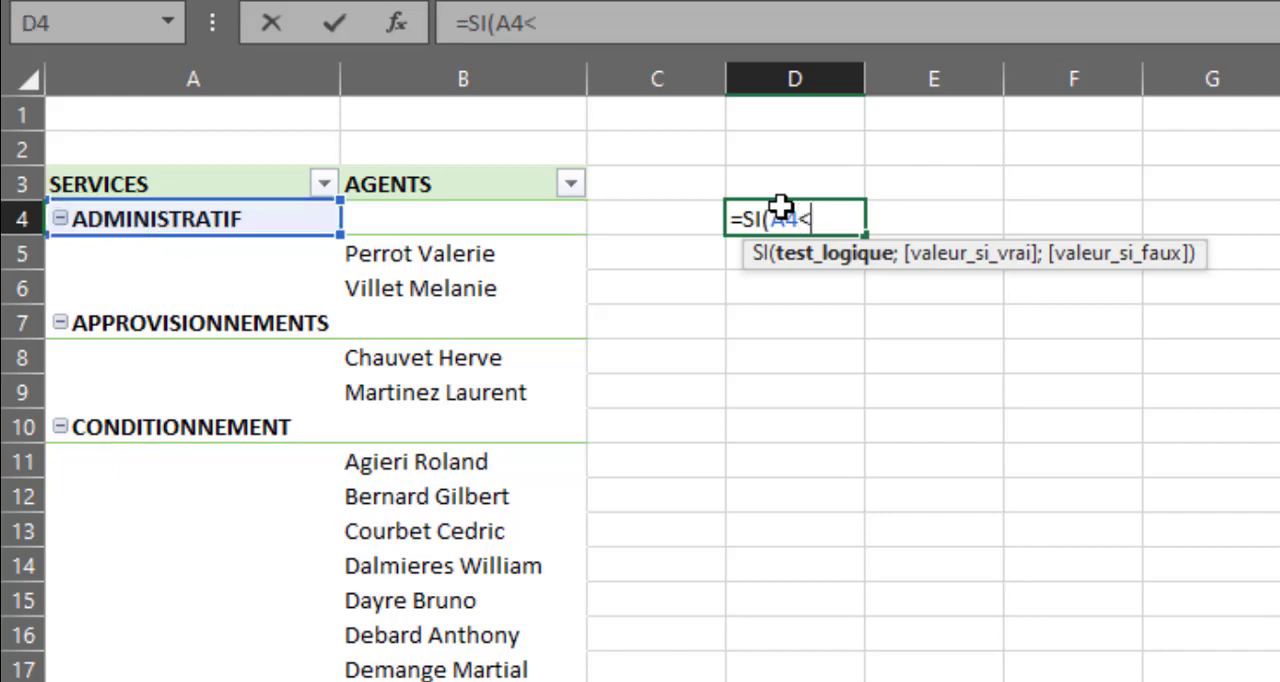
pyautogui.write('>"";;')
pyautogui.press('BackSpace')
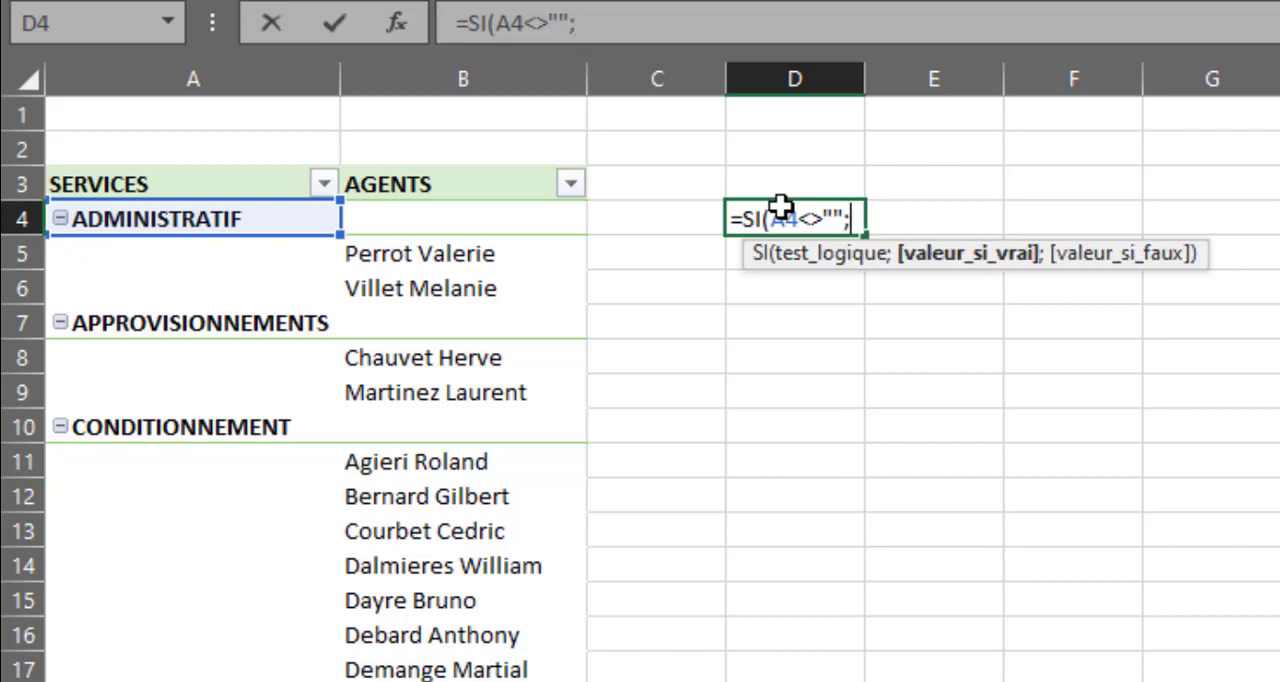
pyautogui.click(260, 222)
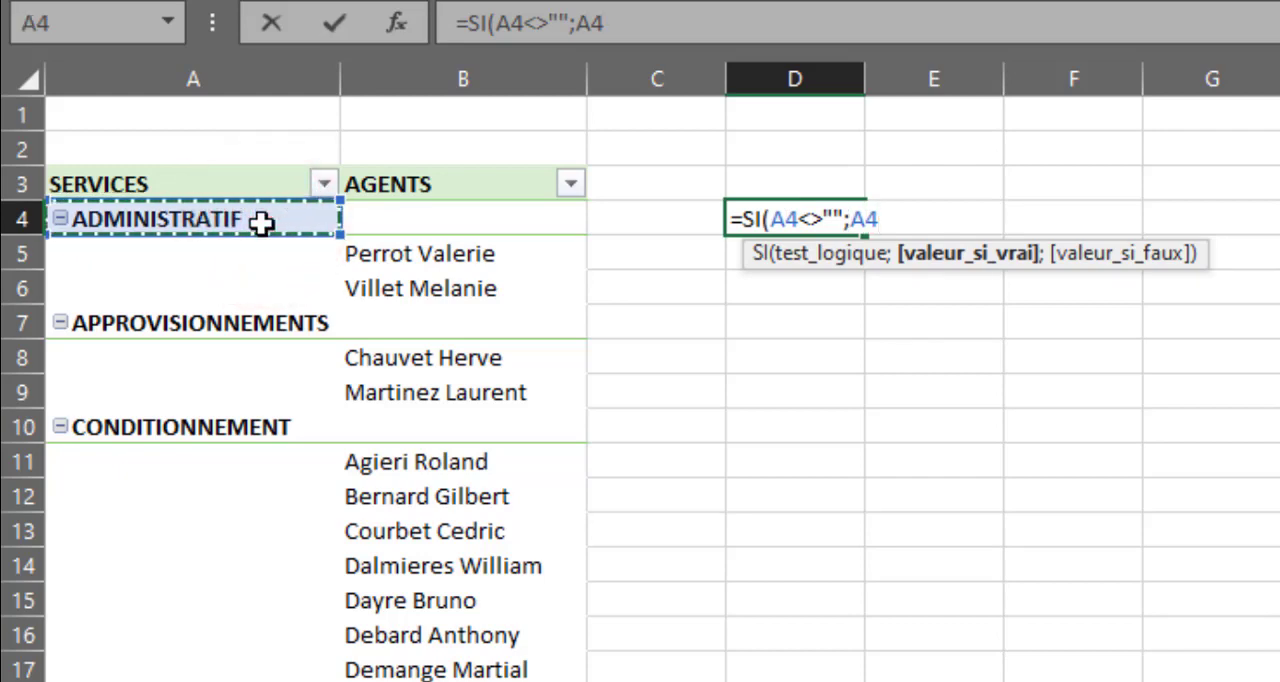
pyautogui.write(';')
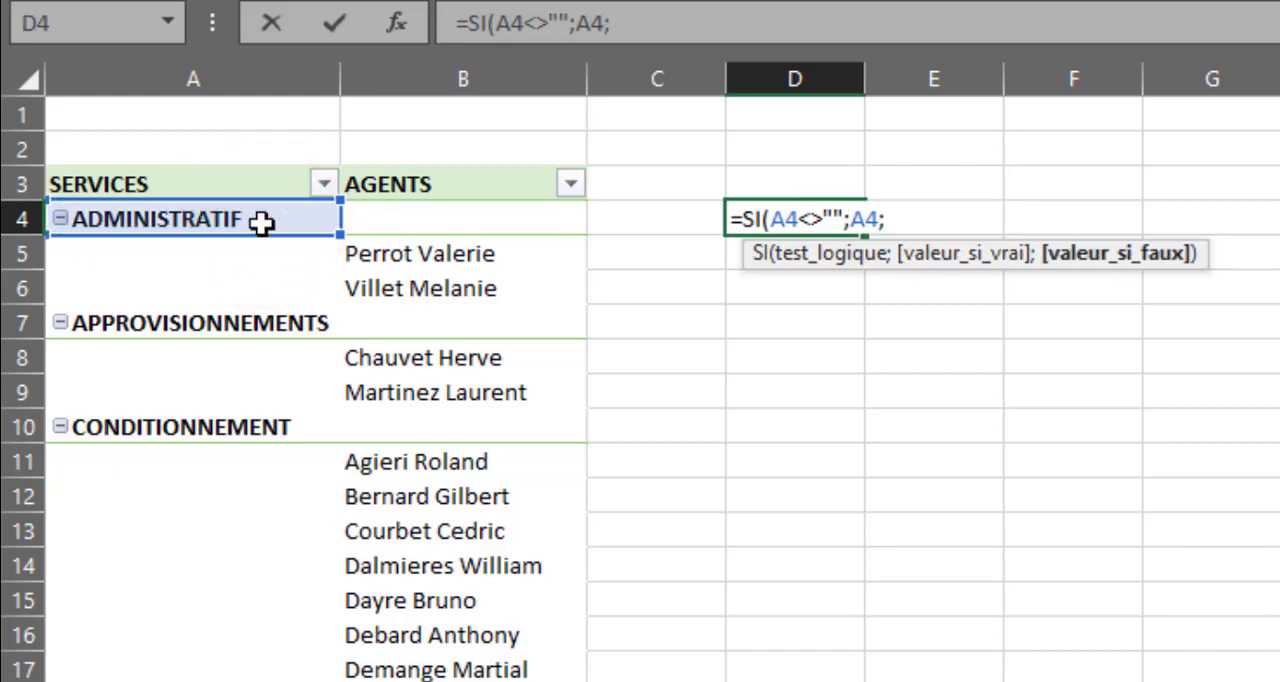
pyautogui.write('si')
# Nest a second SI in the D4 formula with the condition ET(A4="";B4<>"") for rows holding only an agent.
pyautogui.press('Tab')
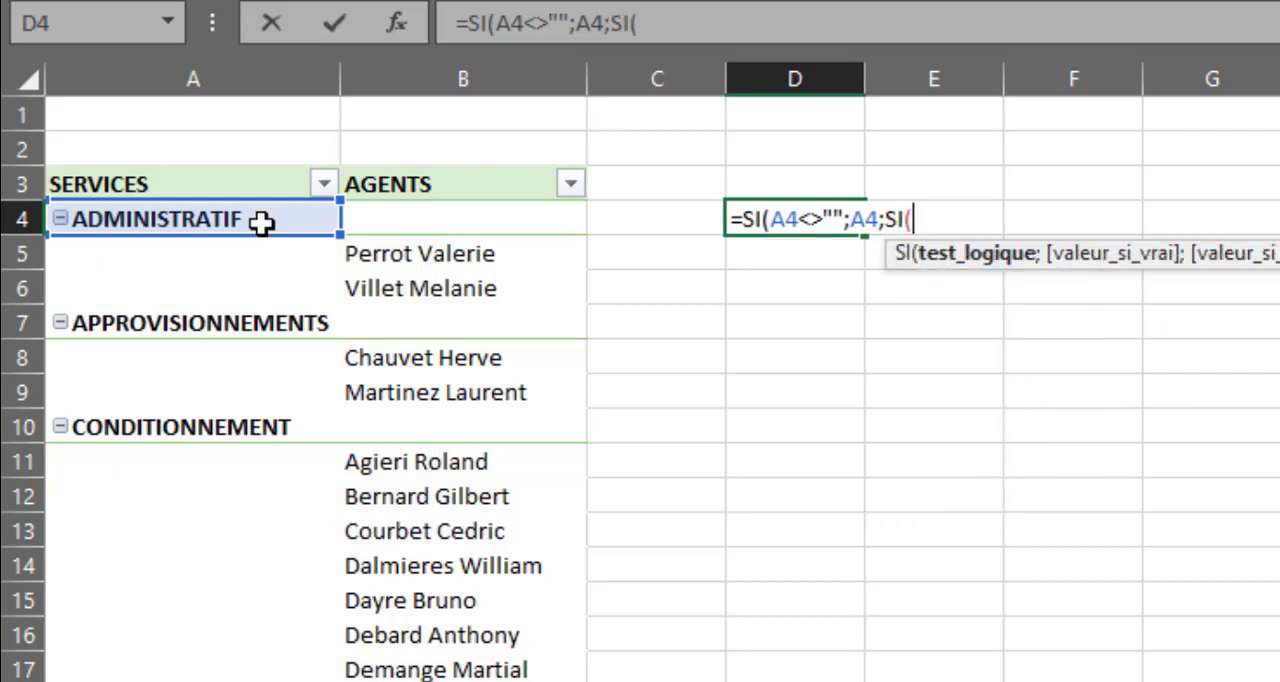
pyautogui.write('et')
pyautogui.press('Tab')
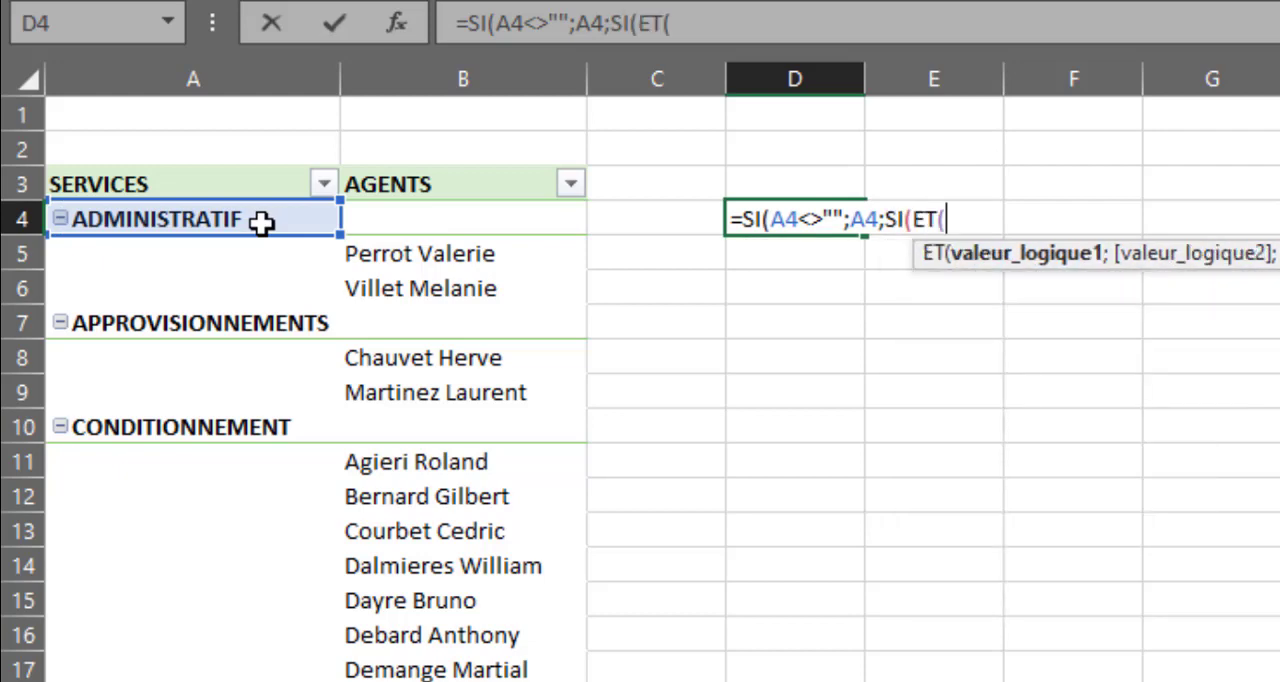
pyautogui.click(261, 223)
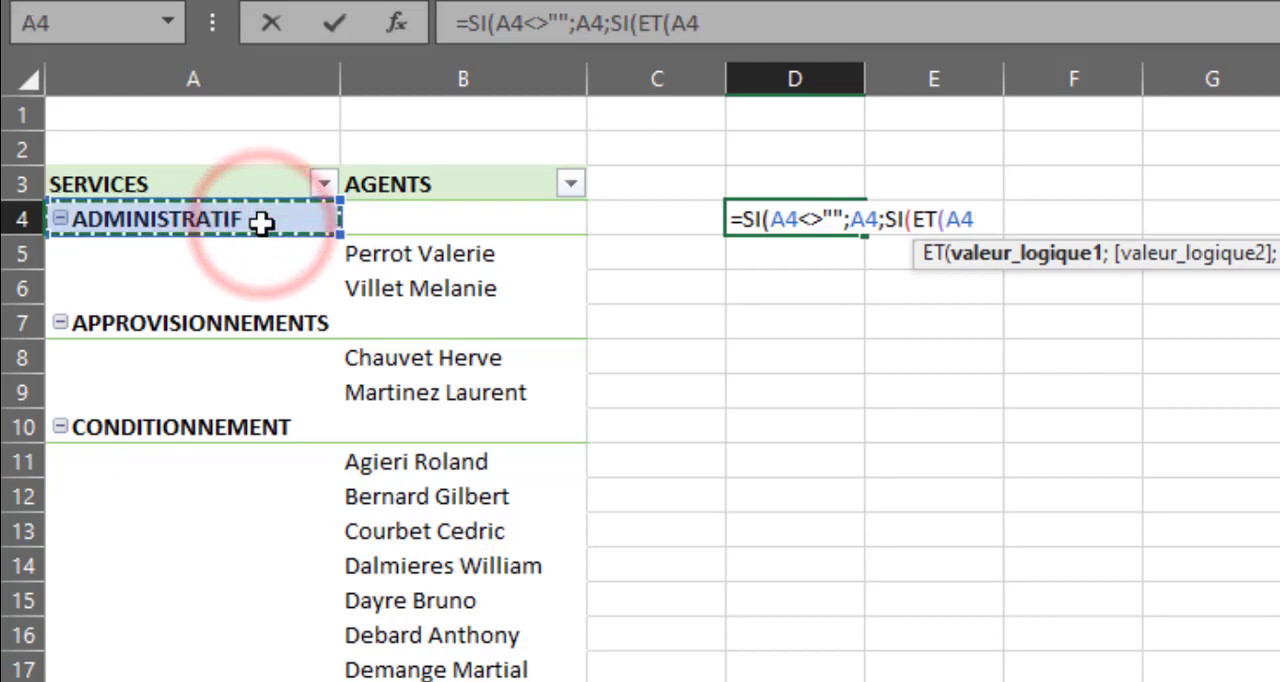
pyautogui.write('=""')
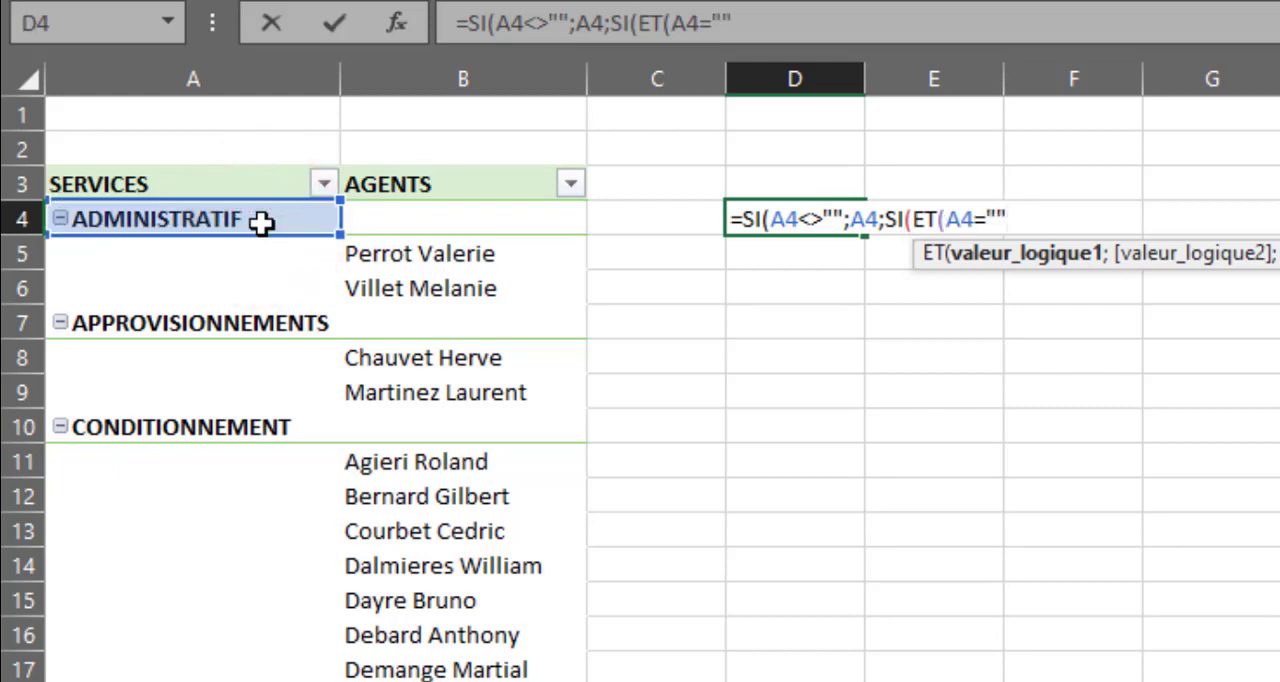
pyautogui.write(';')
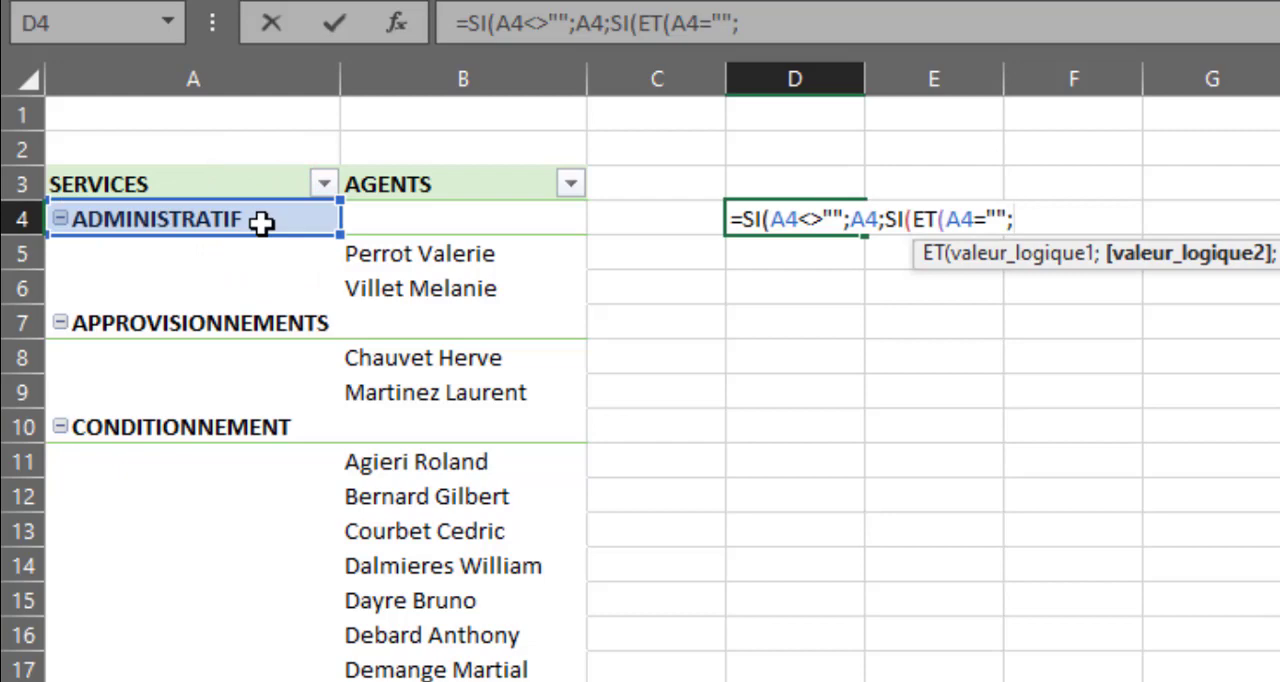
pyautogui.click(434, 230)
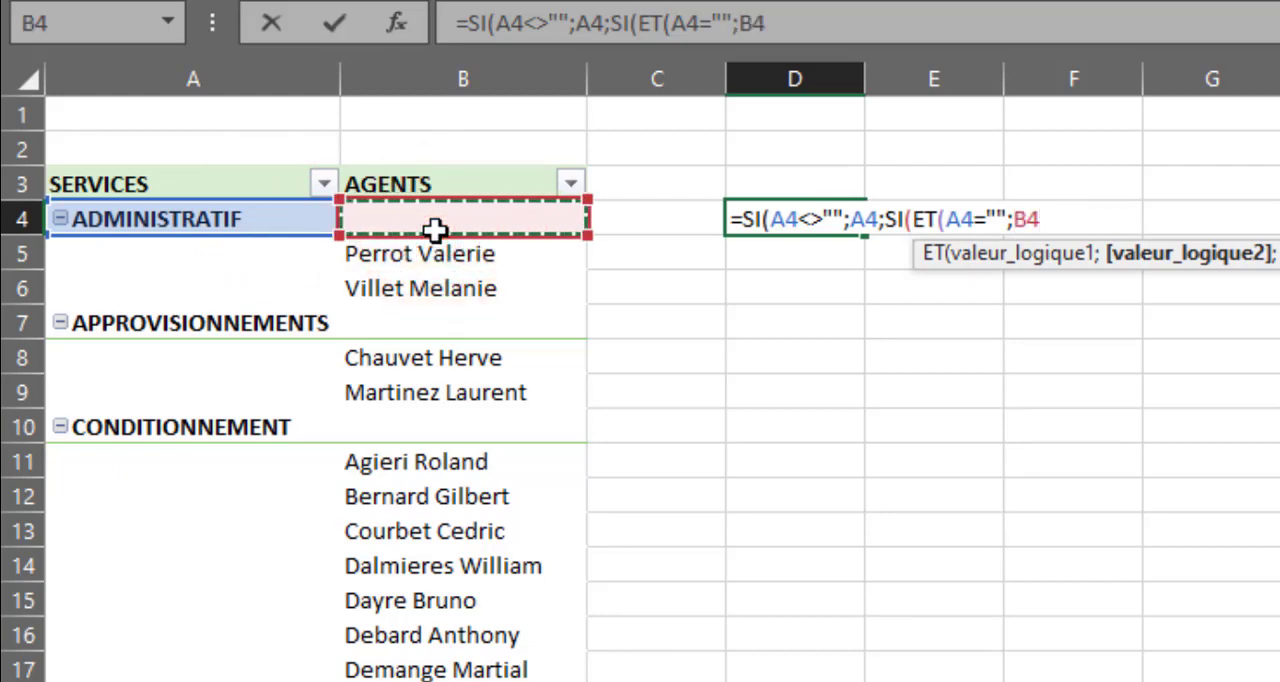
pyautogui.write('<>')
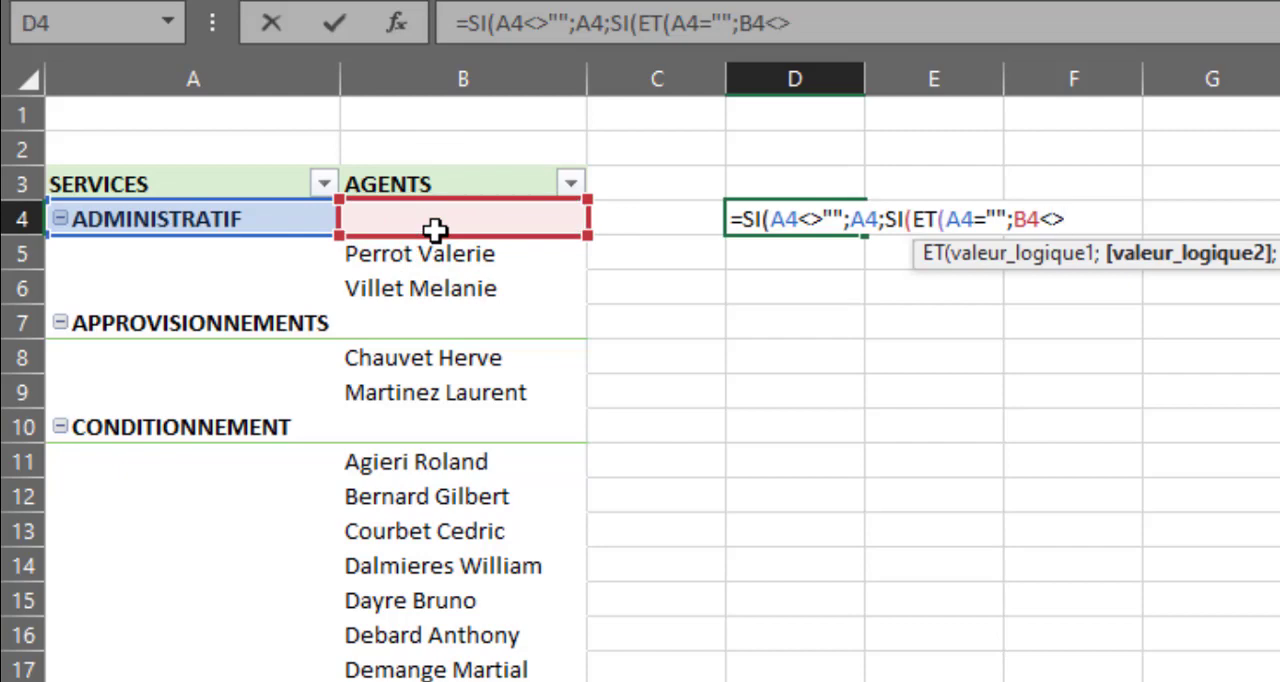
pyautogui.write('"");')
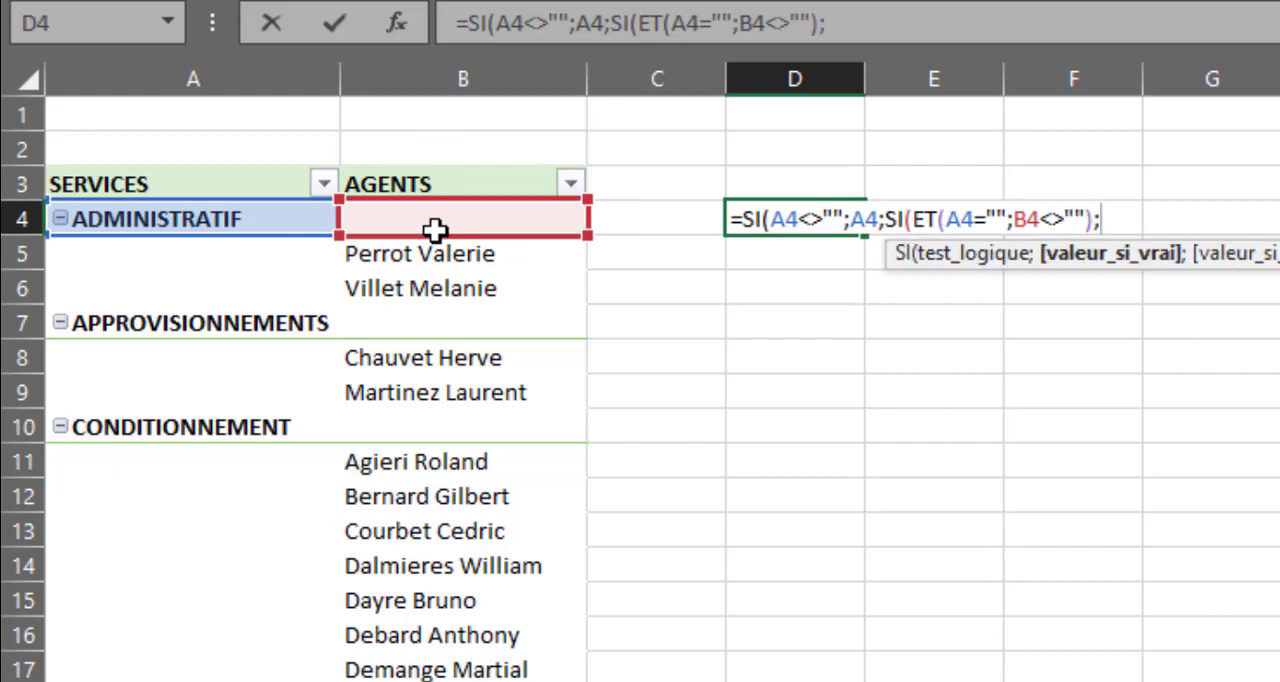
pyautogui.write('rep')
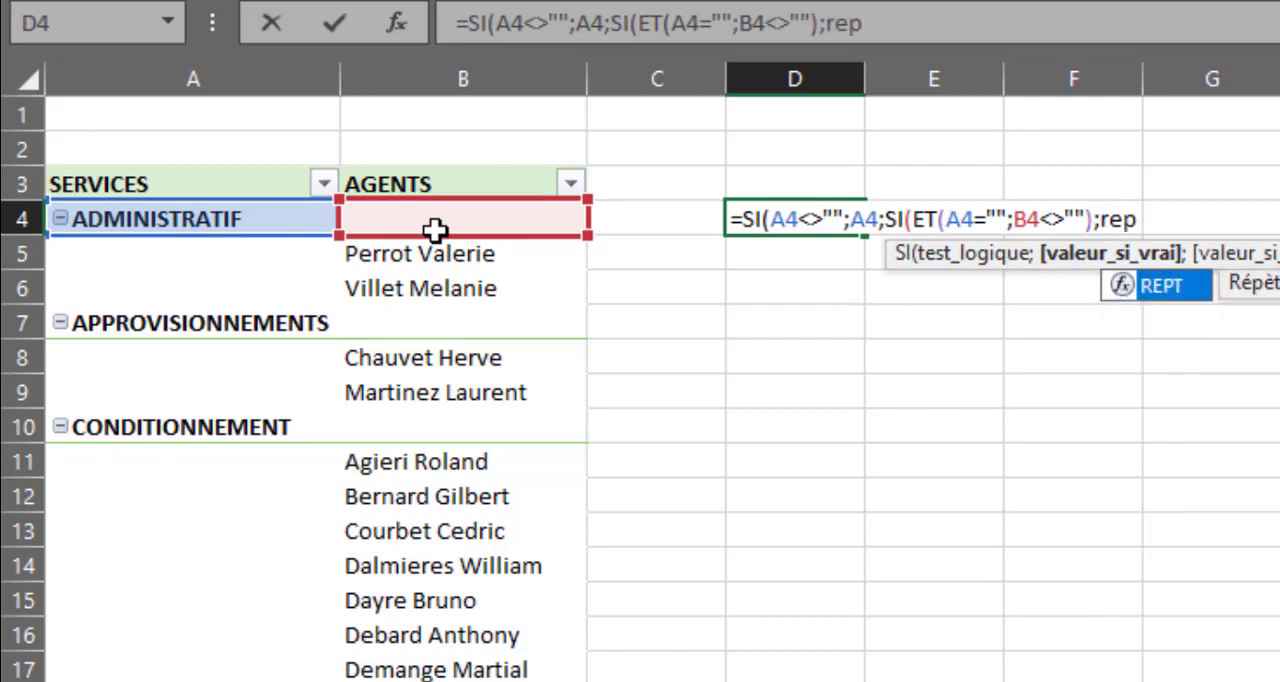
# Make the nested SI return REPT(" ";10)&B4 when true, so agent names are indented by ten spaces.
pyautogui.press('Tab')
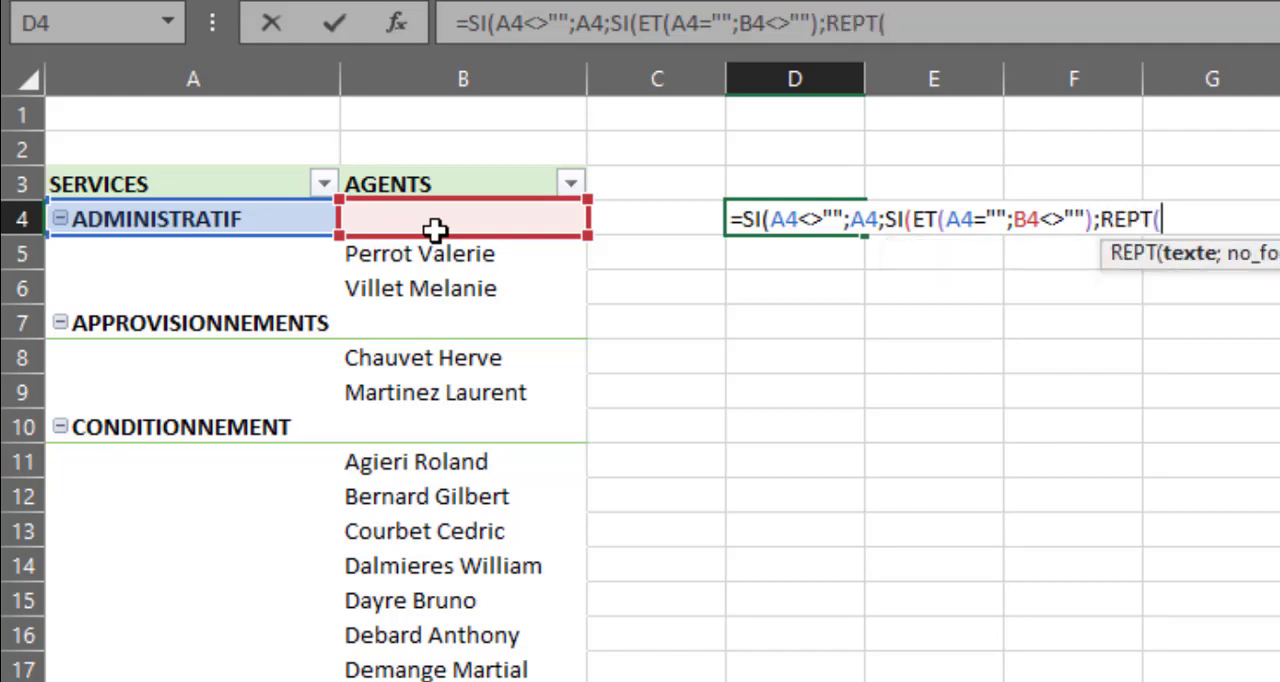
pyautogui.write('" ";10')
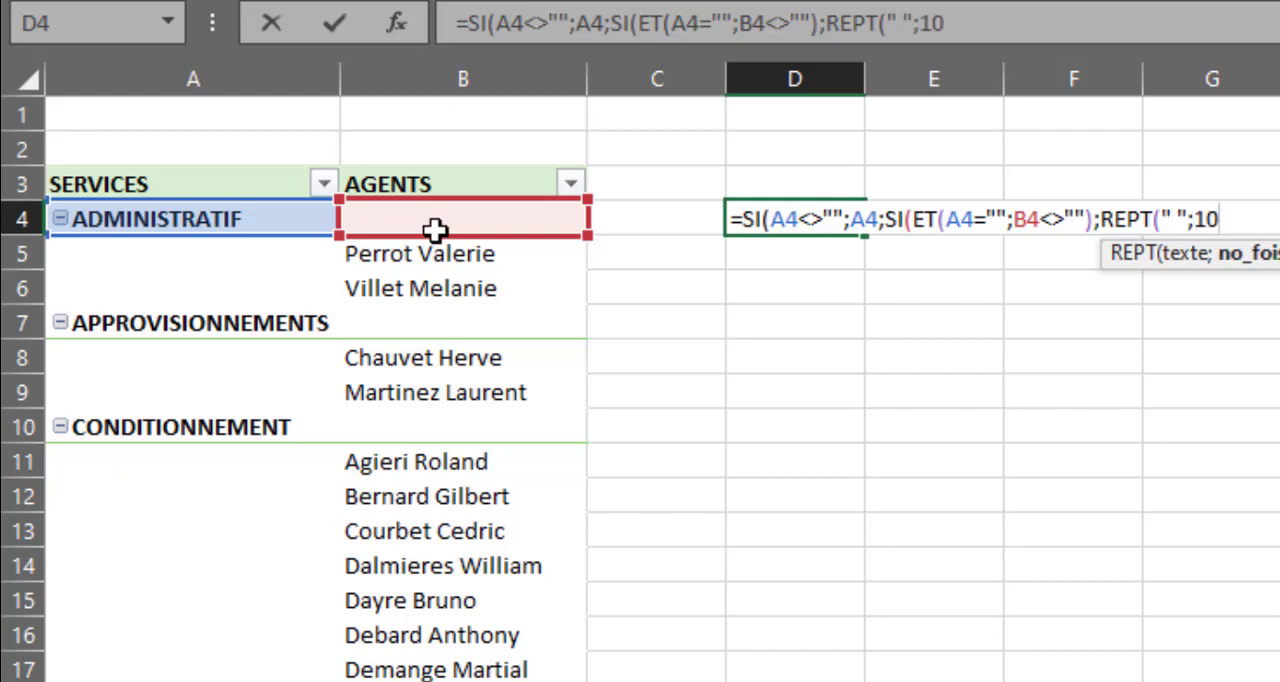
pyautogui.write('=)')
pyautogui.press('BackSpace')
pyautogui.press('BackSpace')
pyautogui.write(')&')
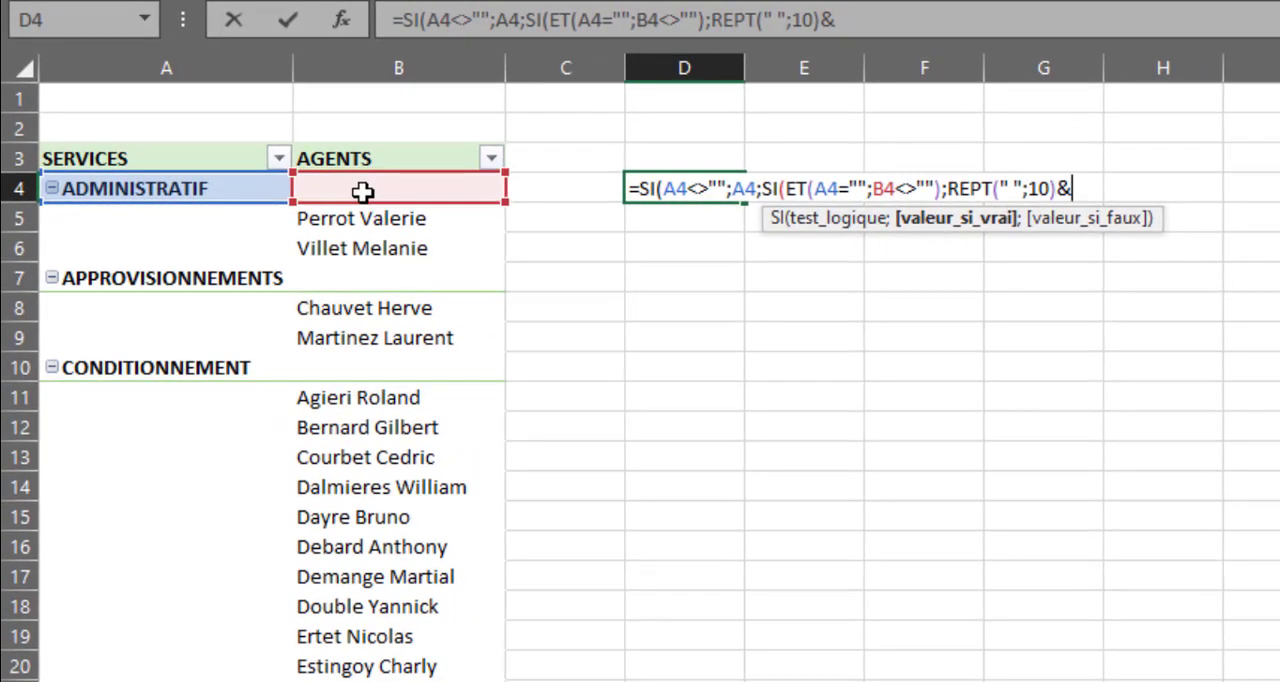
pyautogui.click(362, 191)
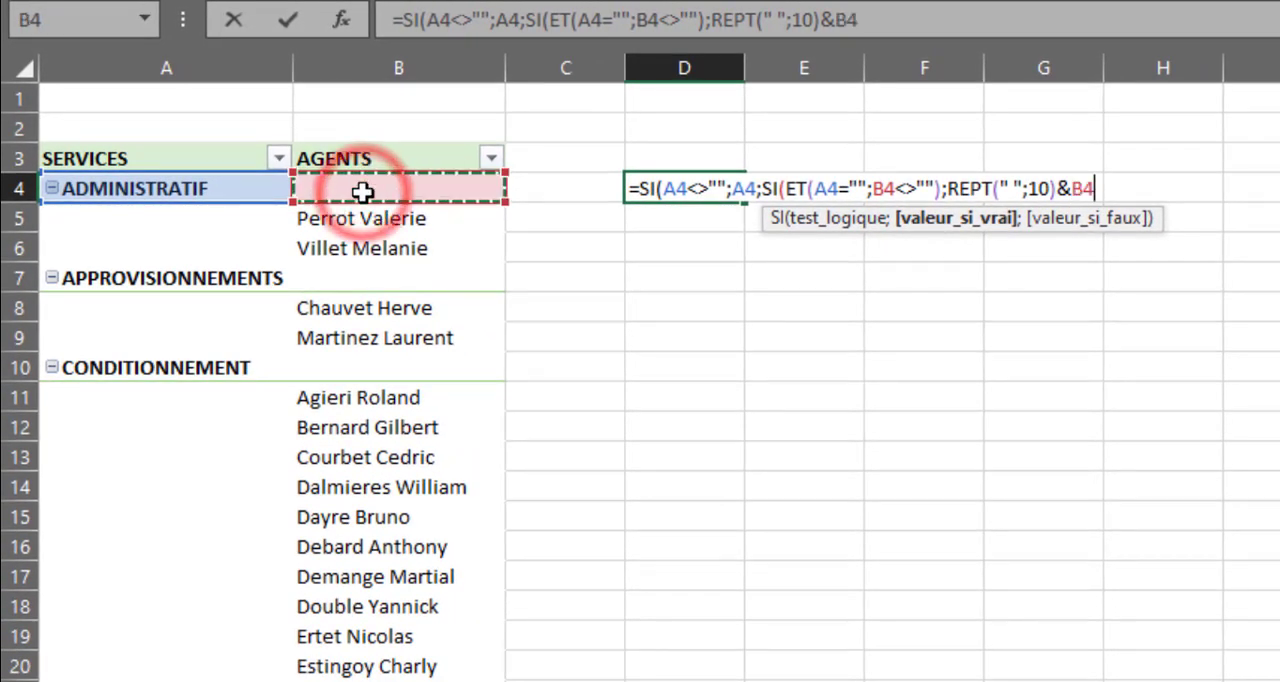
pyautogui.write(';')
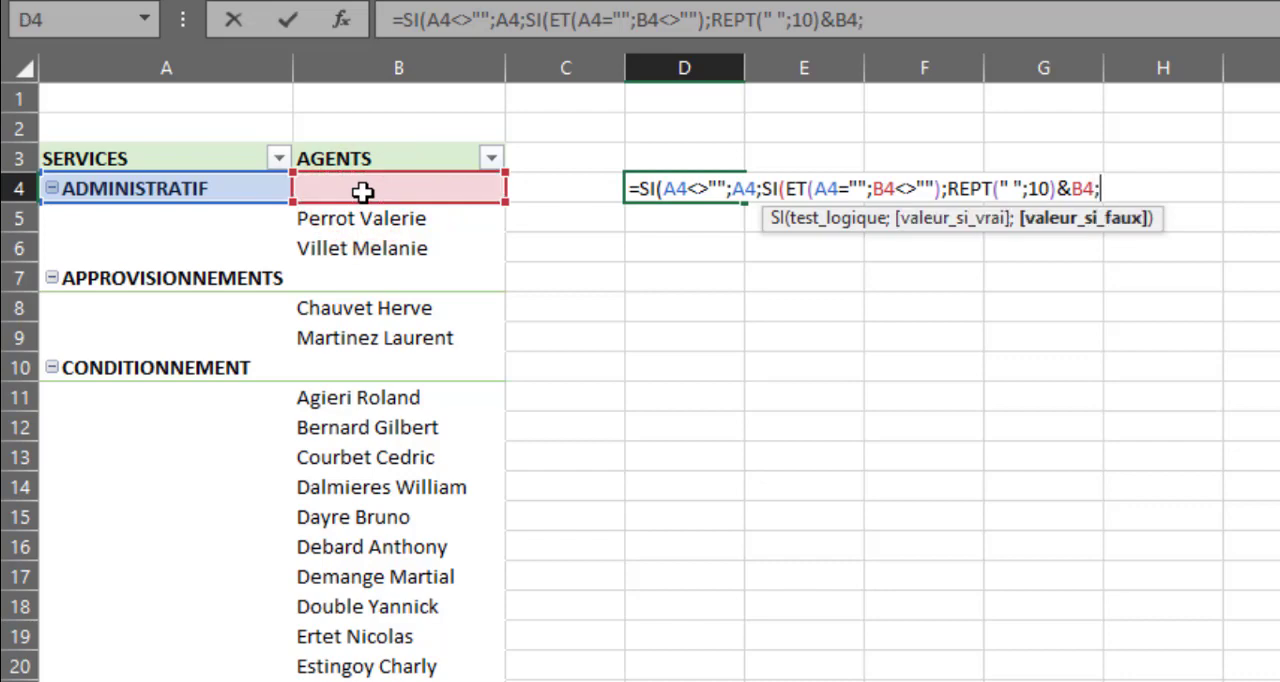
pyautogui.write('1)')
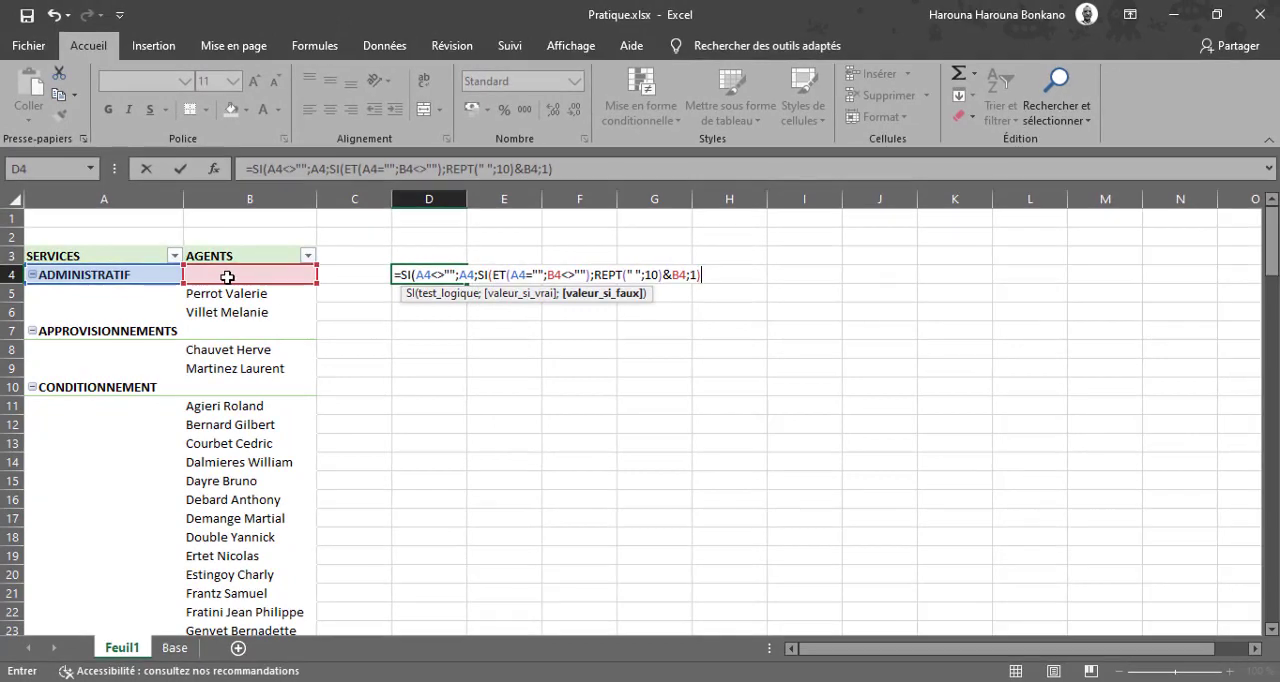
# Finish the D4 formula with 1 as the remaining false value, close both SI functions and enter it.
pyautogui.write(')')
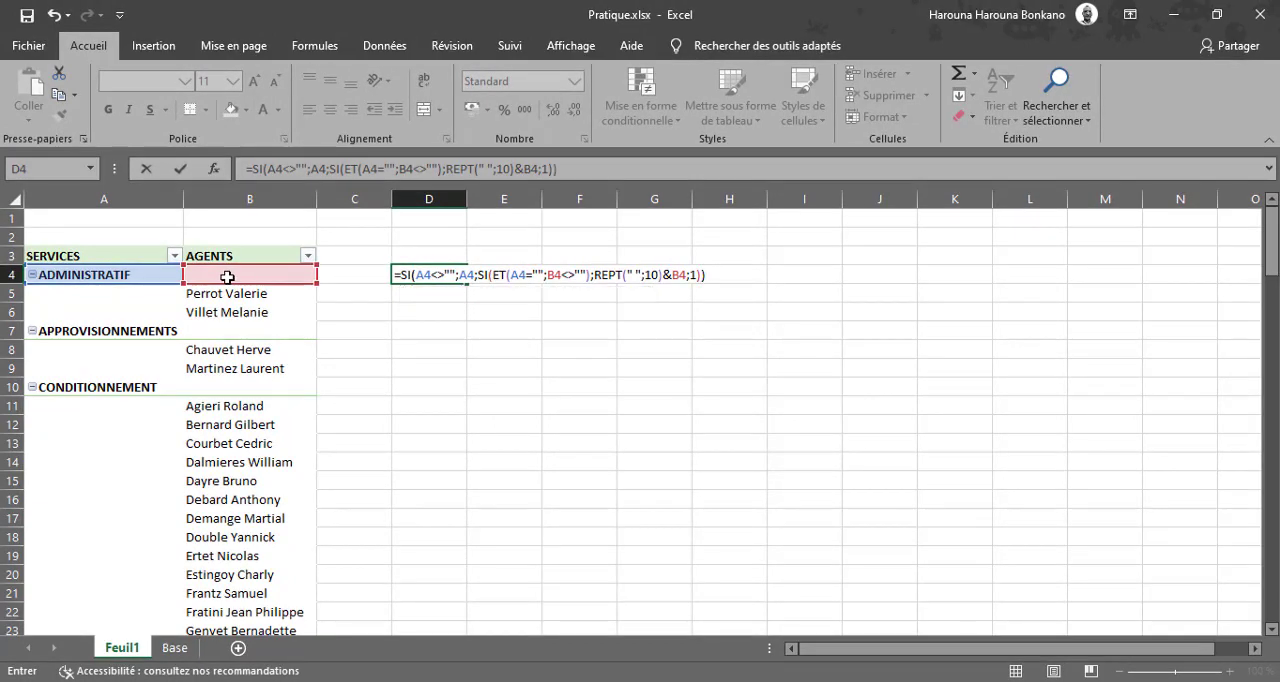
pyautogui.press('Return')
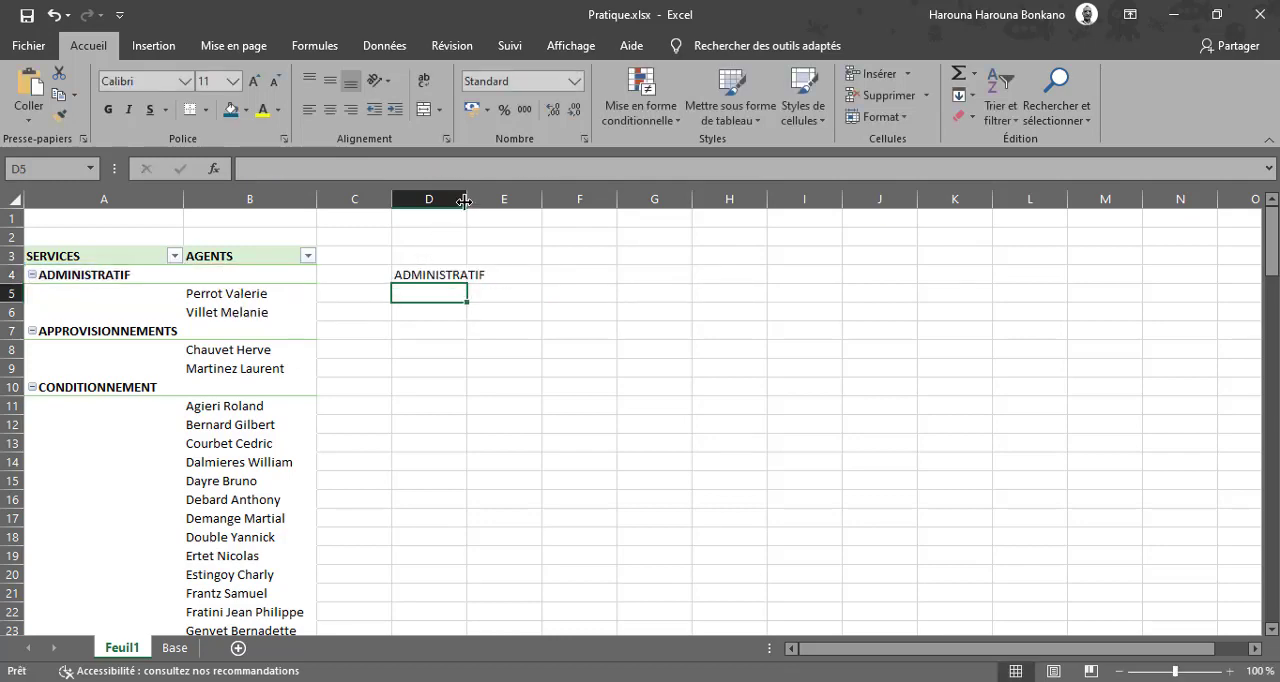
# Widen column D and fill the D4 formula down to row 680, well past the pivot table's end.
pyautogui.moveTo(465, 202); pyautogui.dragTo(542, 210)
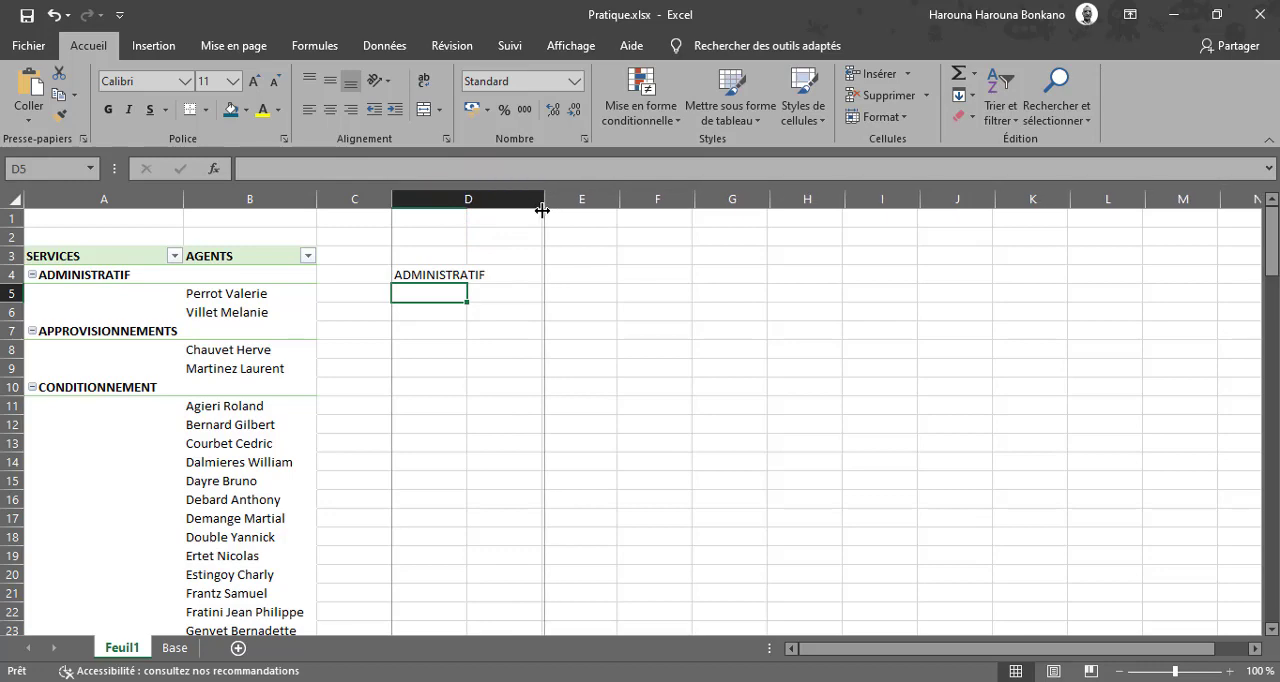
pyautogui.click(435, 273)
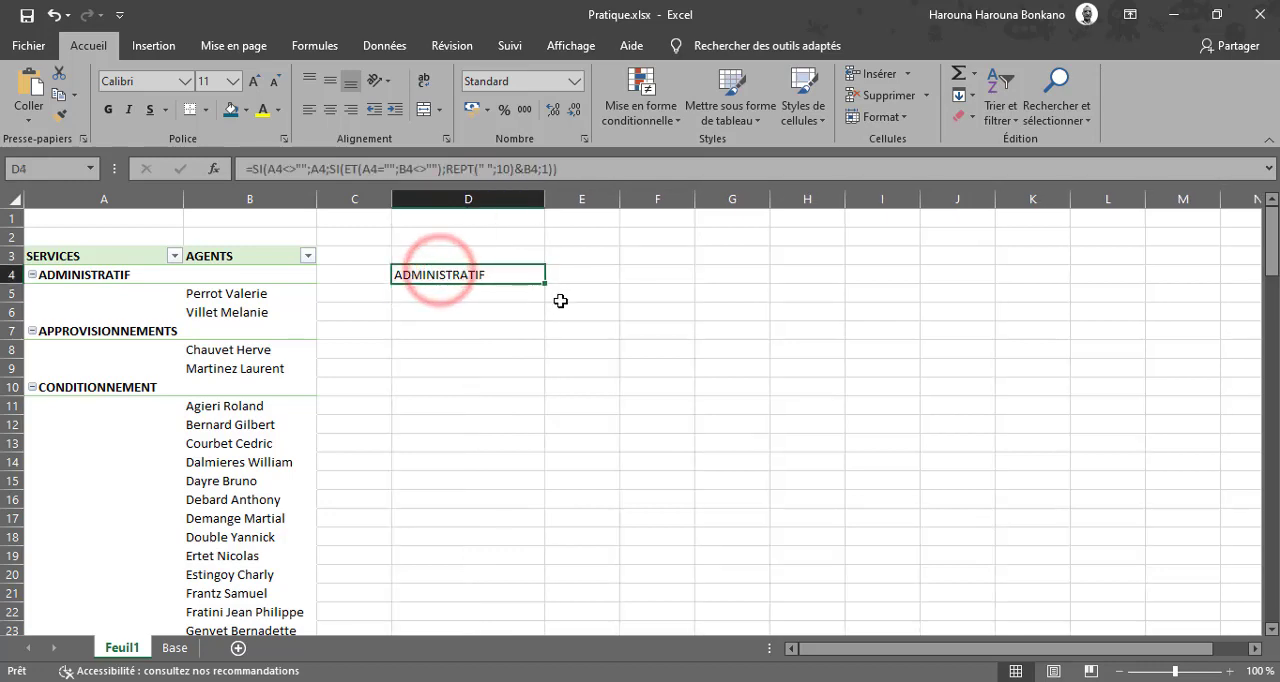
pyautogui.moveTo(546, 285); pyautogui.dragTo(547, 307)
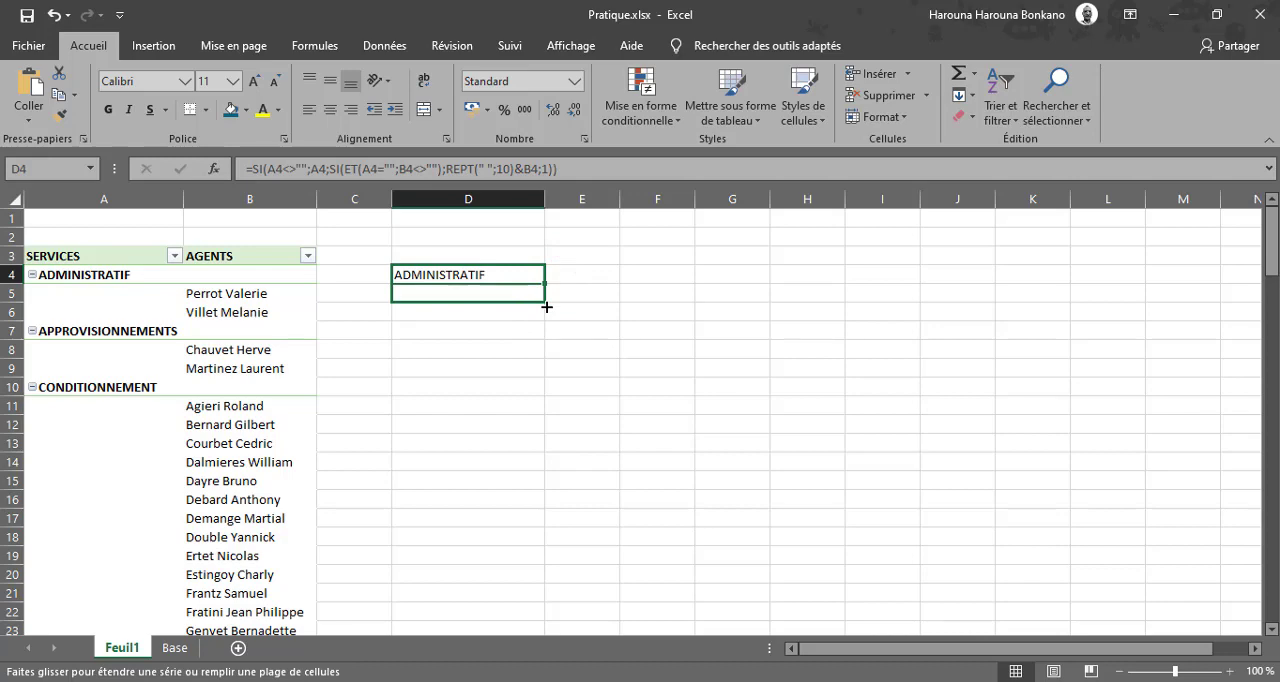
pyautogui.moveTo(547, 307); pyautogui.dragTo(548, 418)
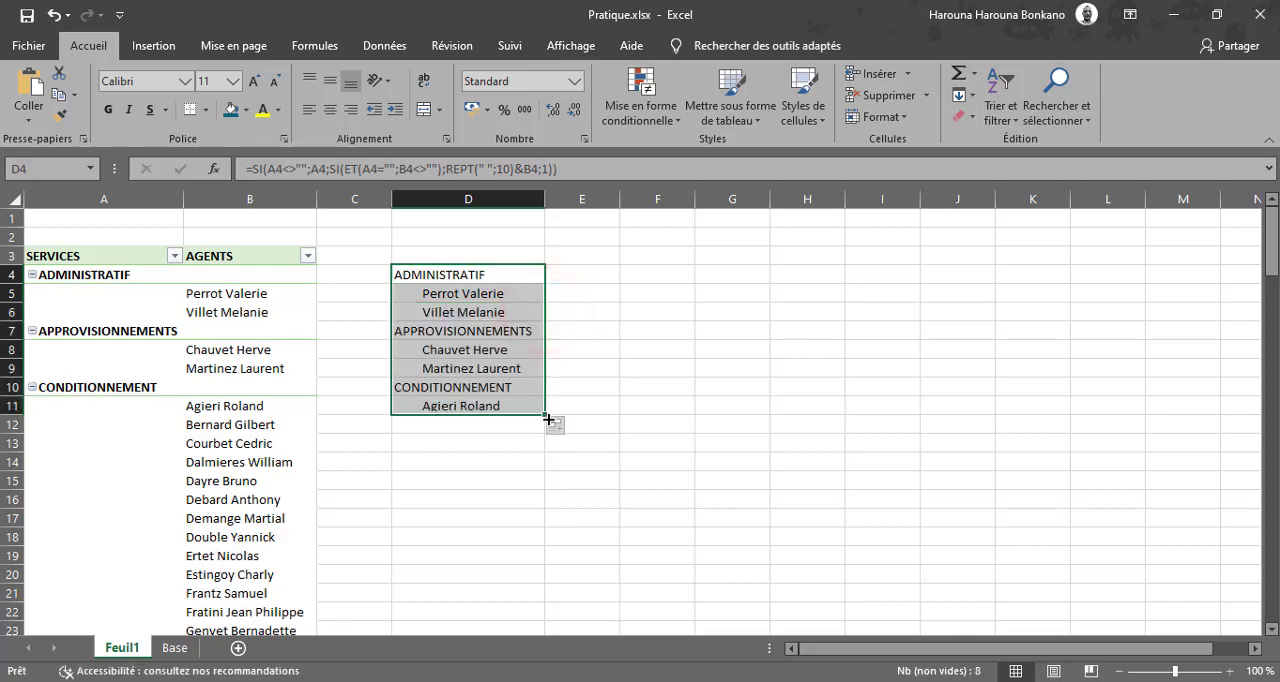
pyautogui.click(546, 414)
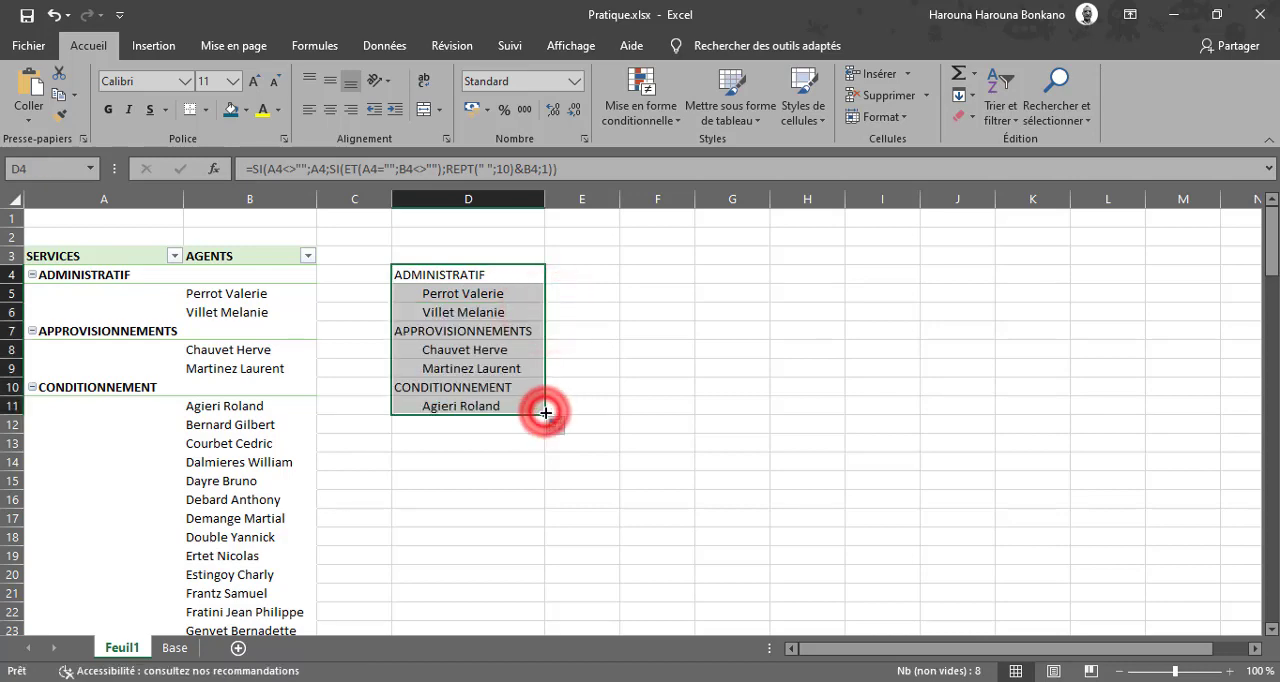
pyautogui.moveTo(546, 414); pyautogui.dragTo(546, 601)
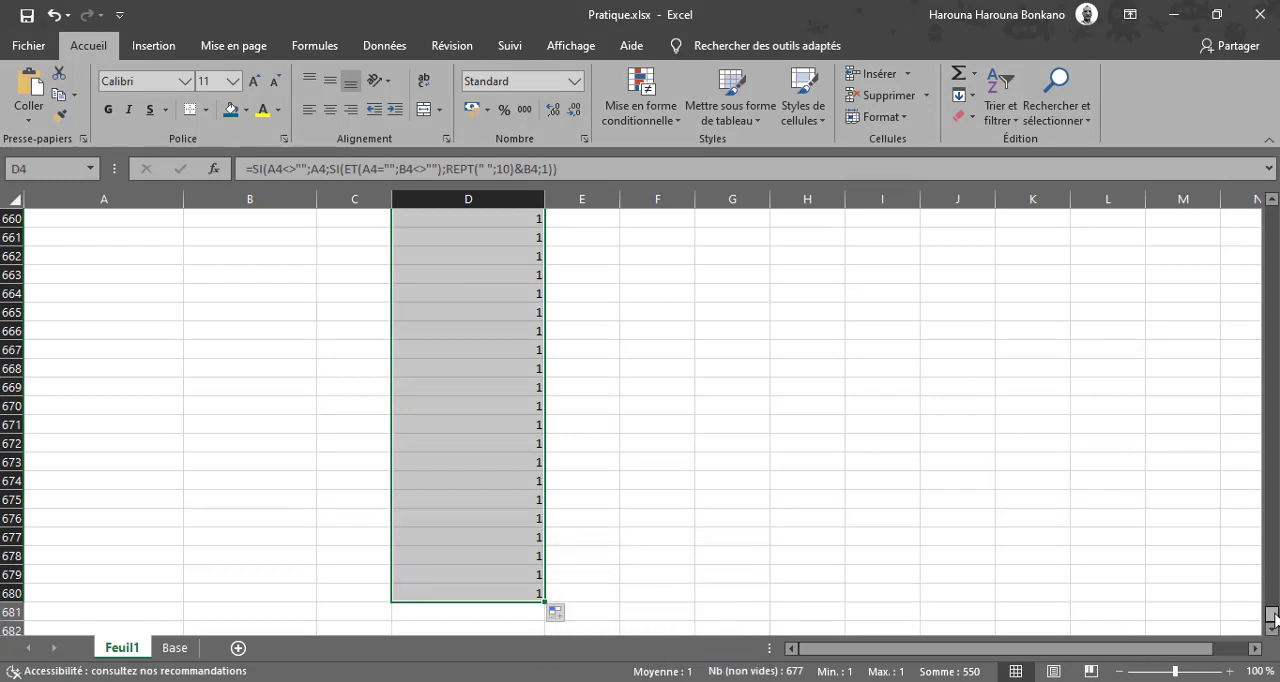
pyautogui.moveTo(1272, 613); pyautogui.dragTo(1272, 213)
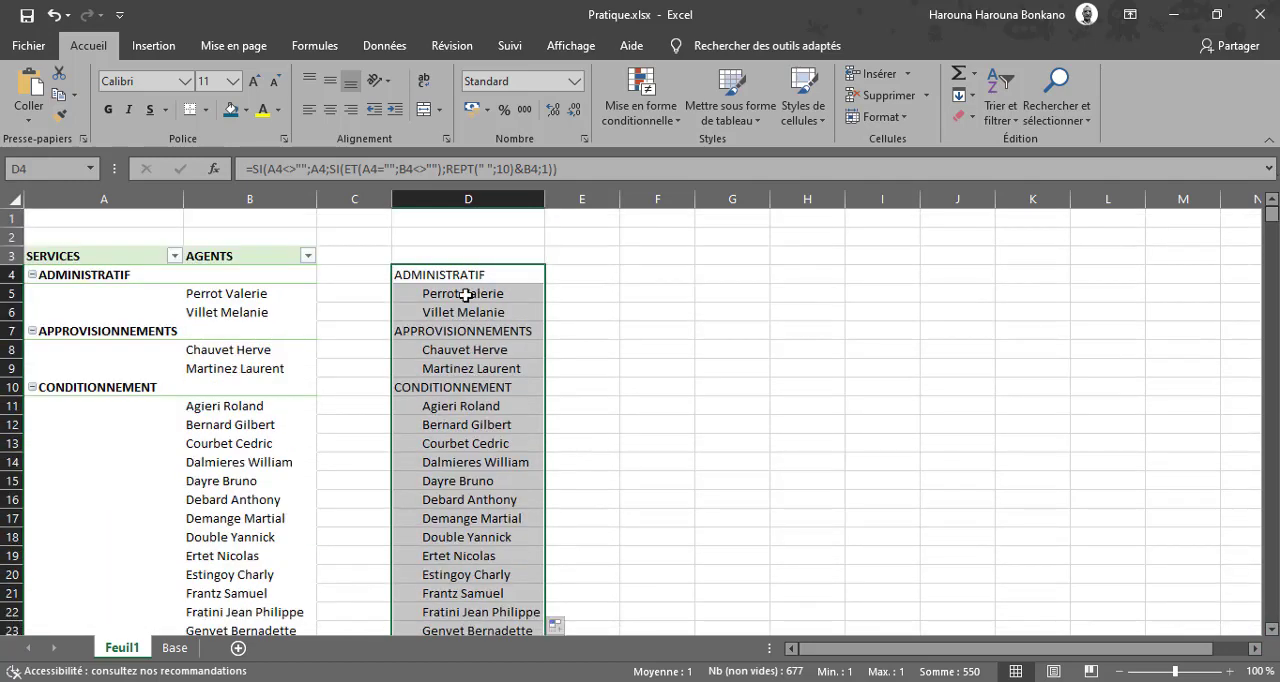
pyautogui.click(417, 272)
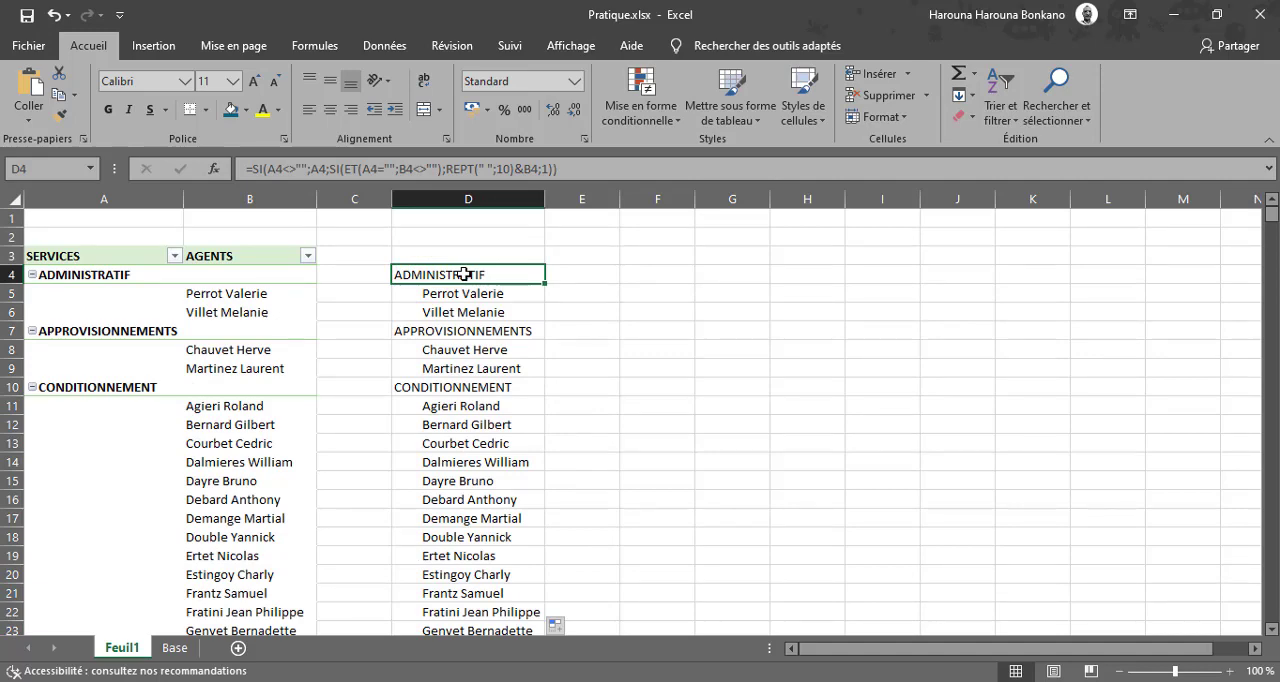
pyautogui.click(502, 294)
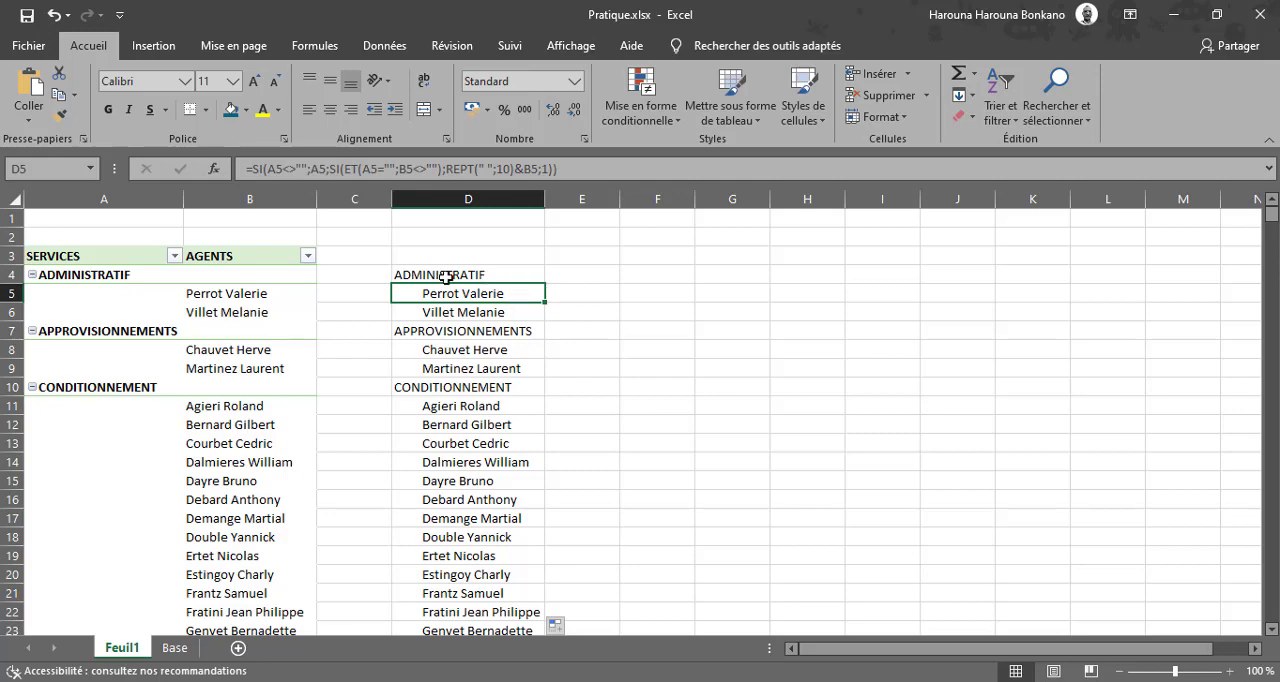
# Create a new workbook-level defined name called Plage in the name manager.
pyautogui.click(336, 50)
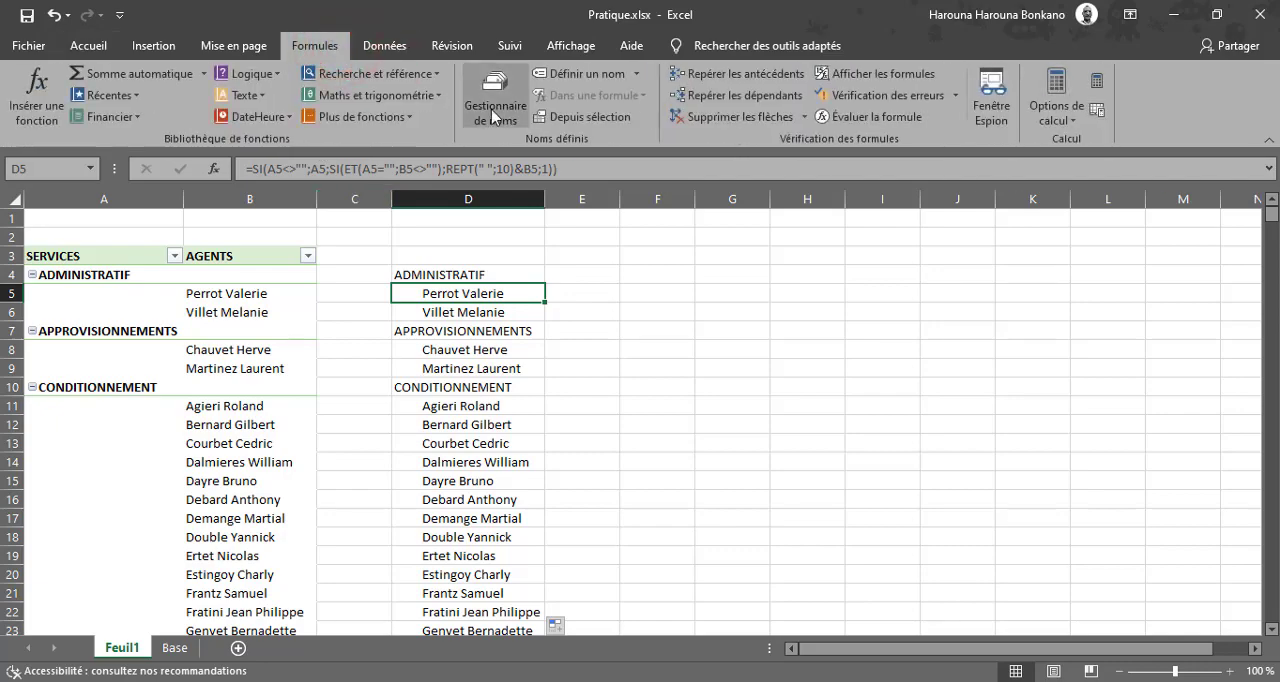
pyautogui.click(493, 115)
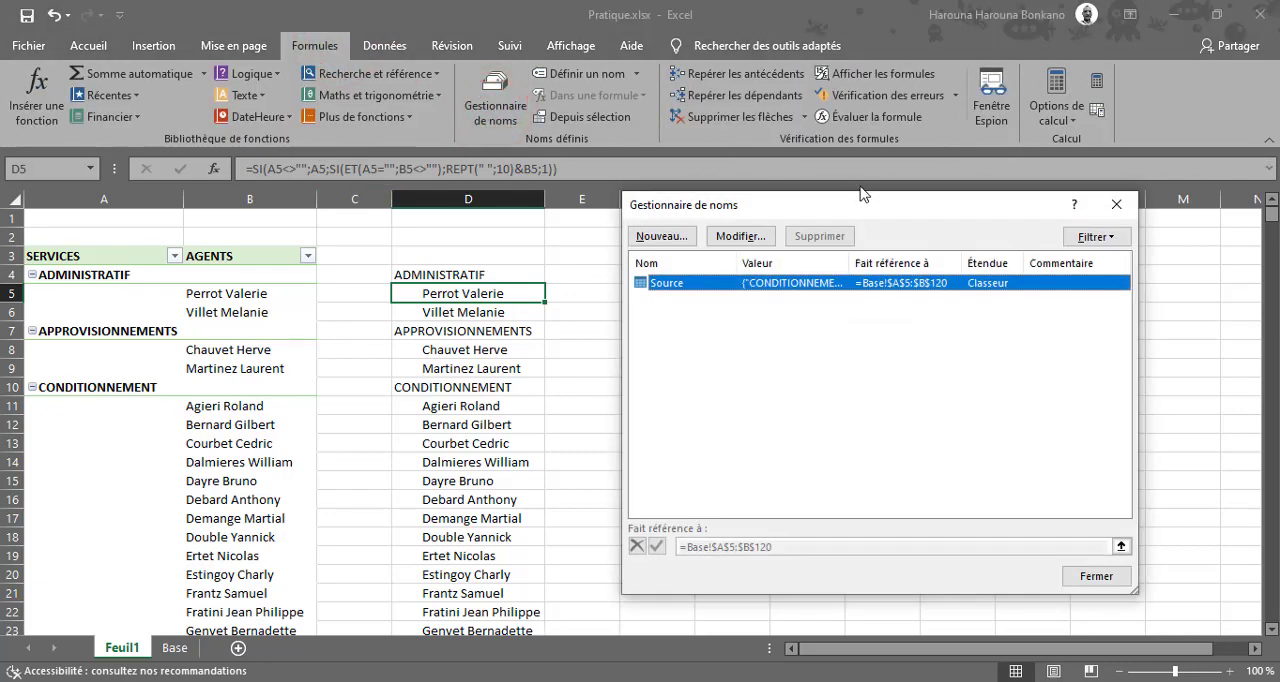
pyautogui.moveTo(856, 210); pyautogui.dragTo(717, 146)
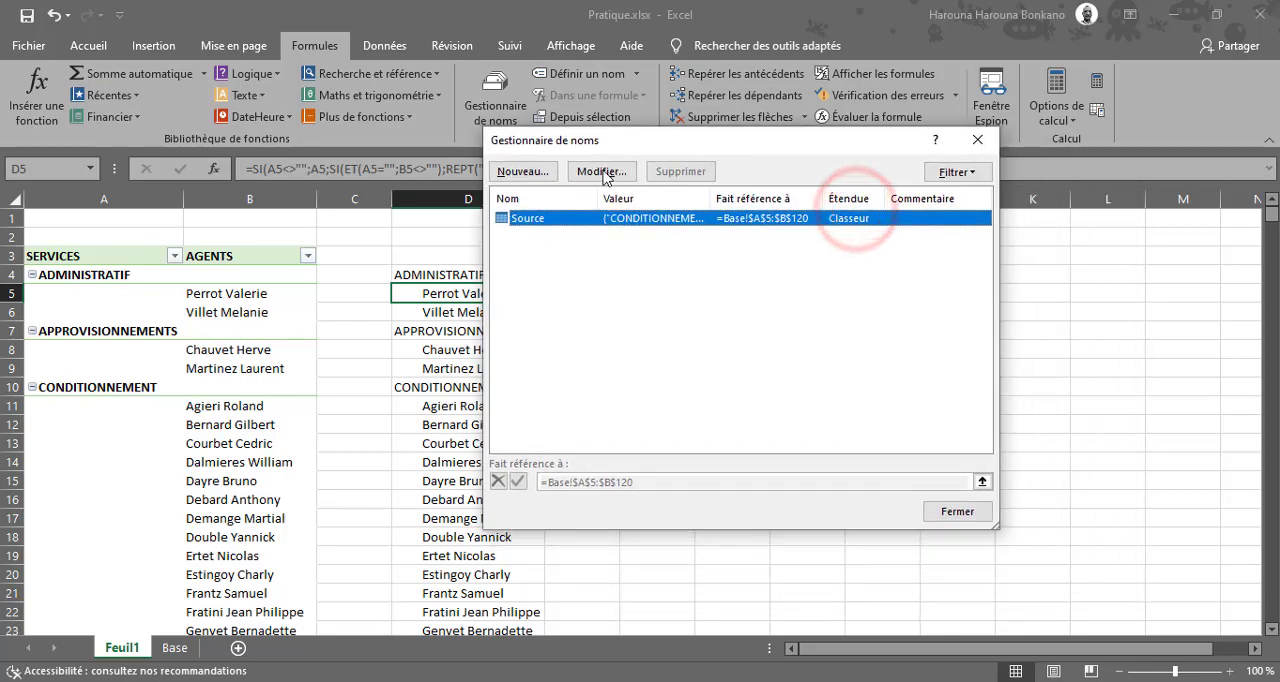
pyautogui.click(510, 174)
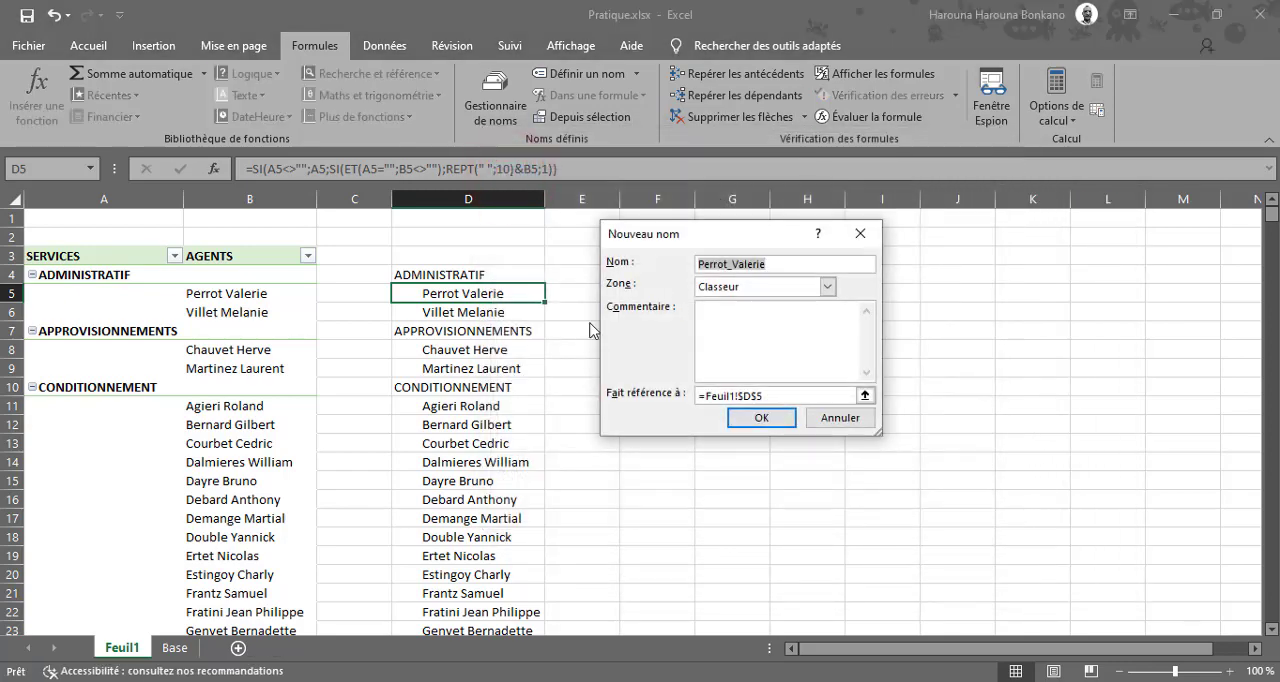
pyautogui.write('Plage')
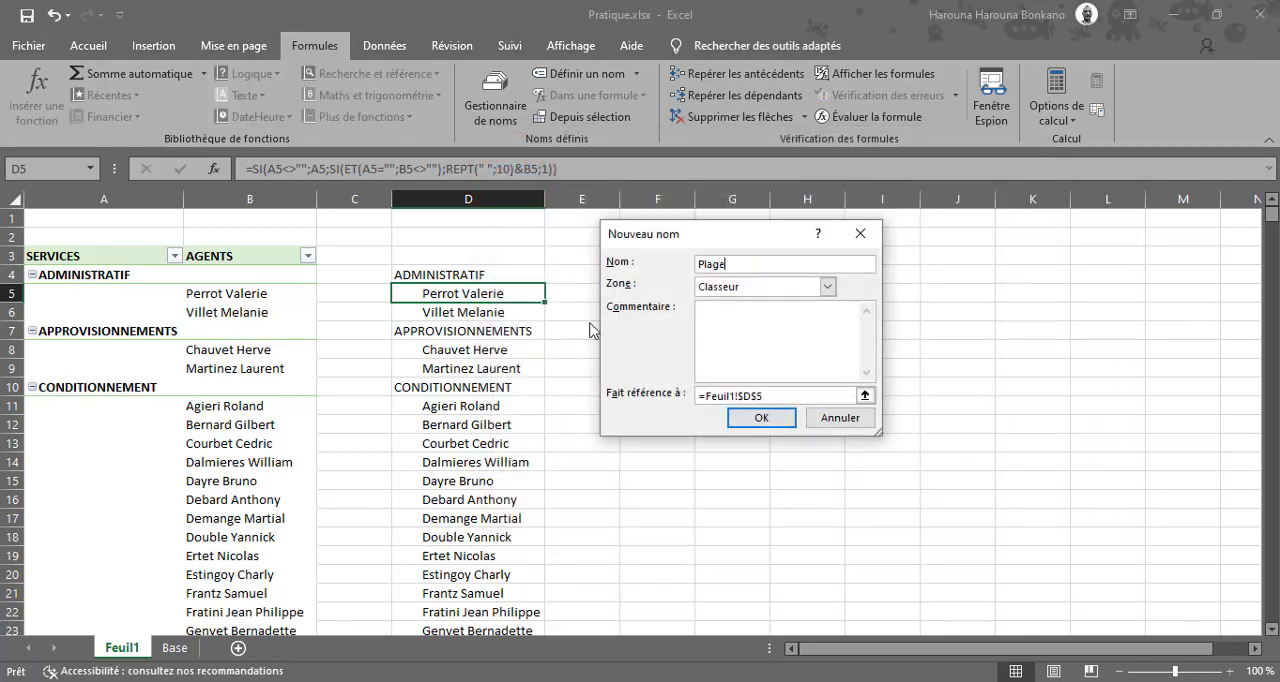
# Replace the reference of Plage with =Feuil1!$D$4:INDEX(Feuil1!$D$4:$D$680; as the beginning of the dynamic range formula.
pyautogui.moveTo(788, 399); pyautogui.dragTo(506, 372)
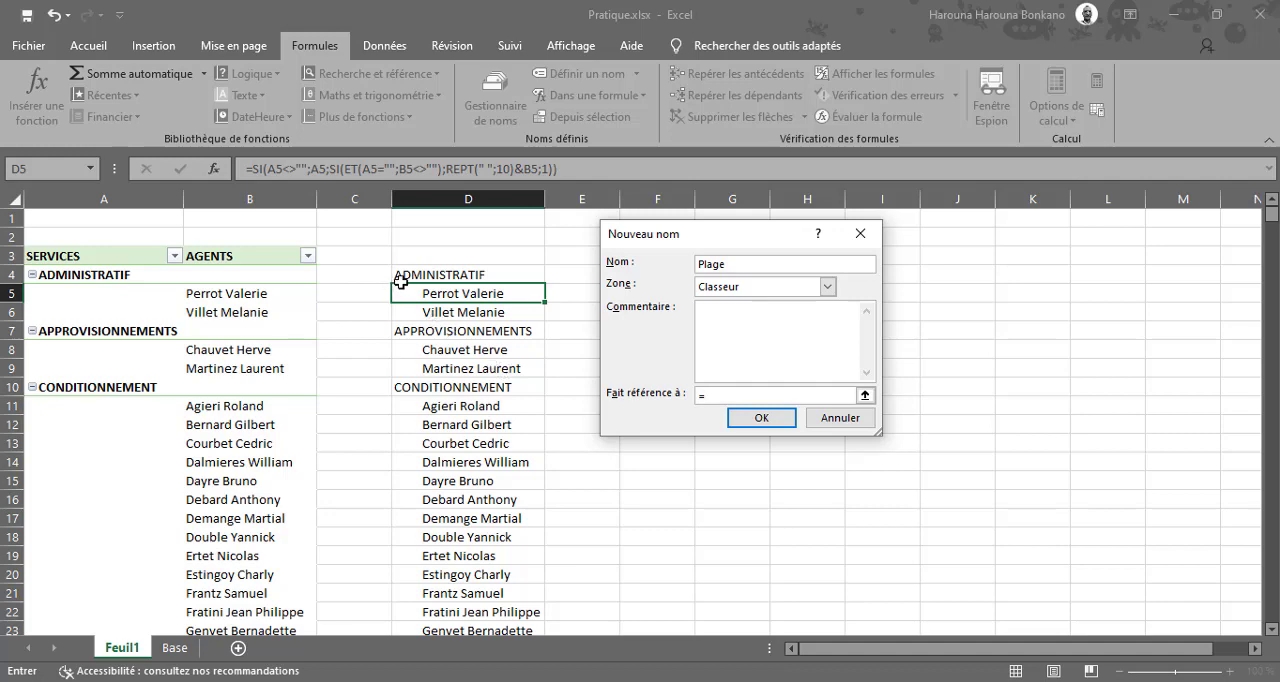
pyautogui.click(441, 272)
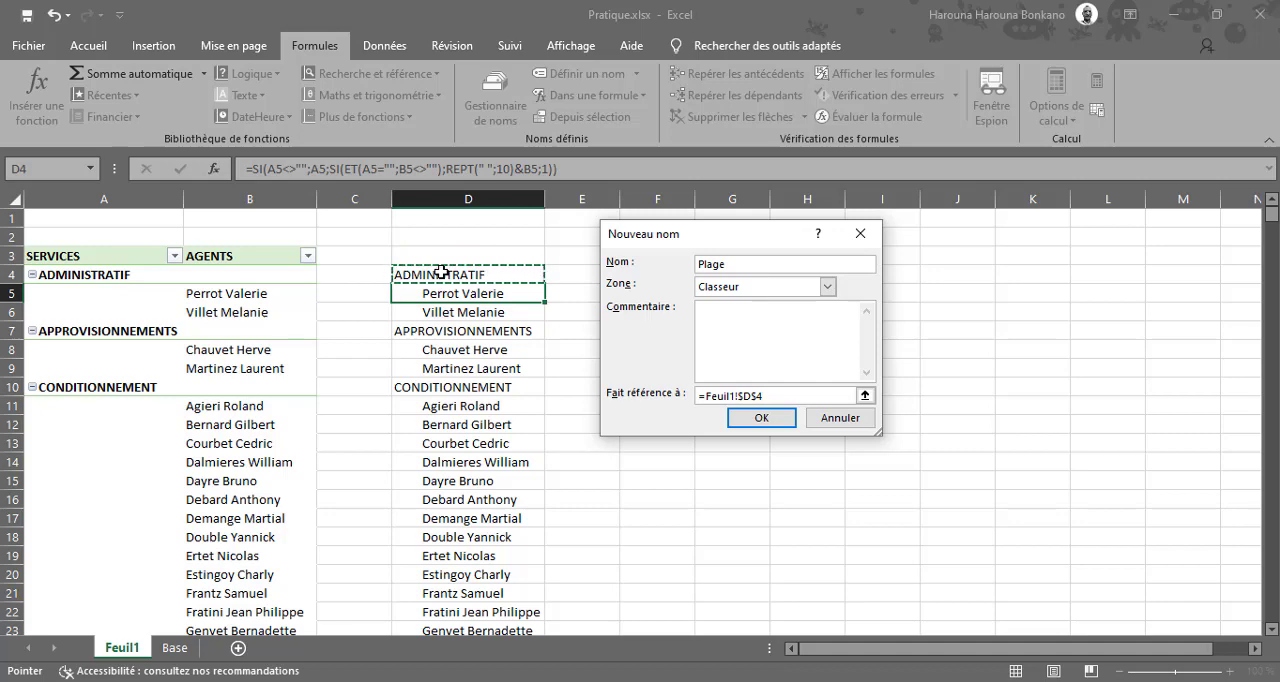
pyautogui.press('F8')
pyautogui.press('BackSpace')
pyautogui.press('BackSpace')
pyautogui.press('BackSpace')
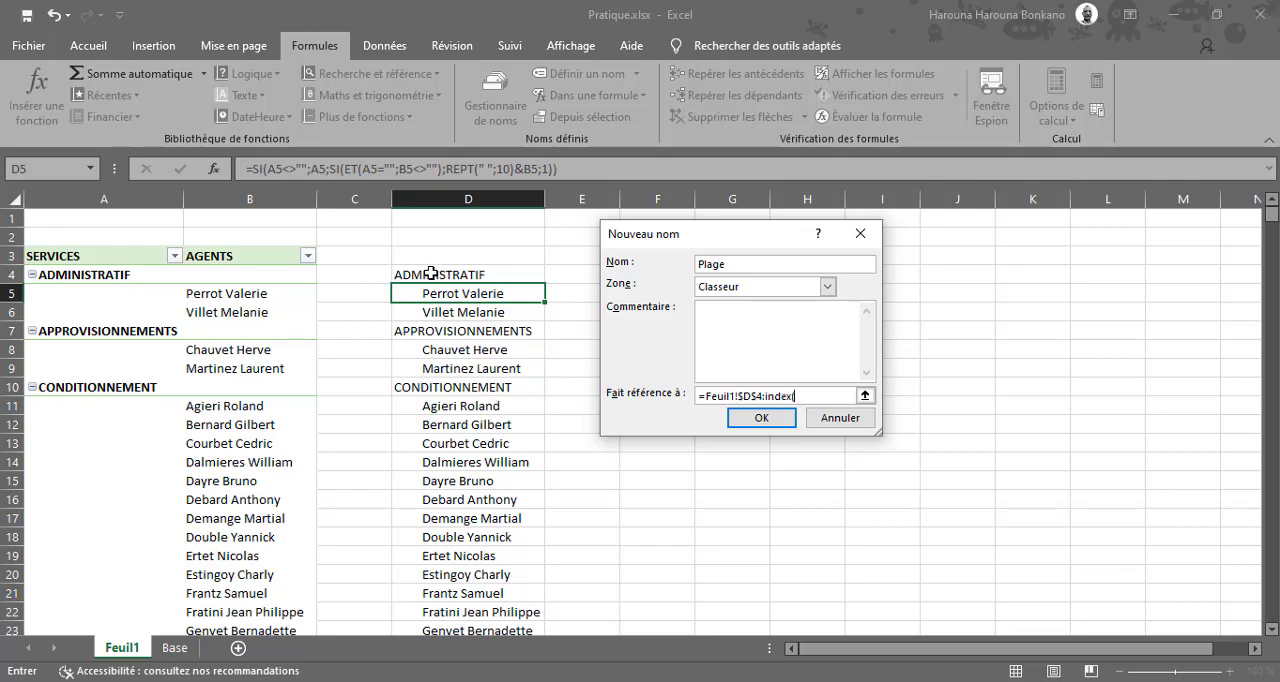
pyautogui.click(438, 272)
pyautogui.hotkey('ctrl', 'shift', 'Down')
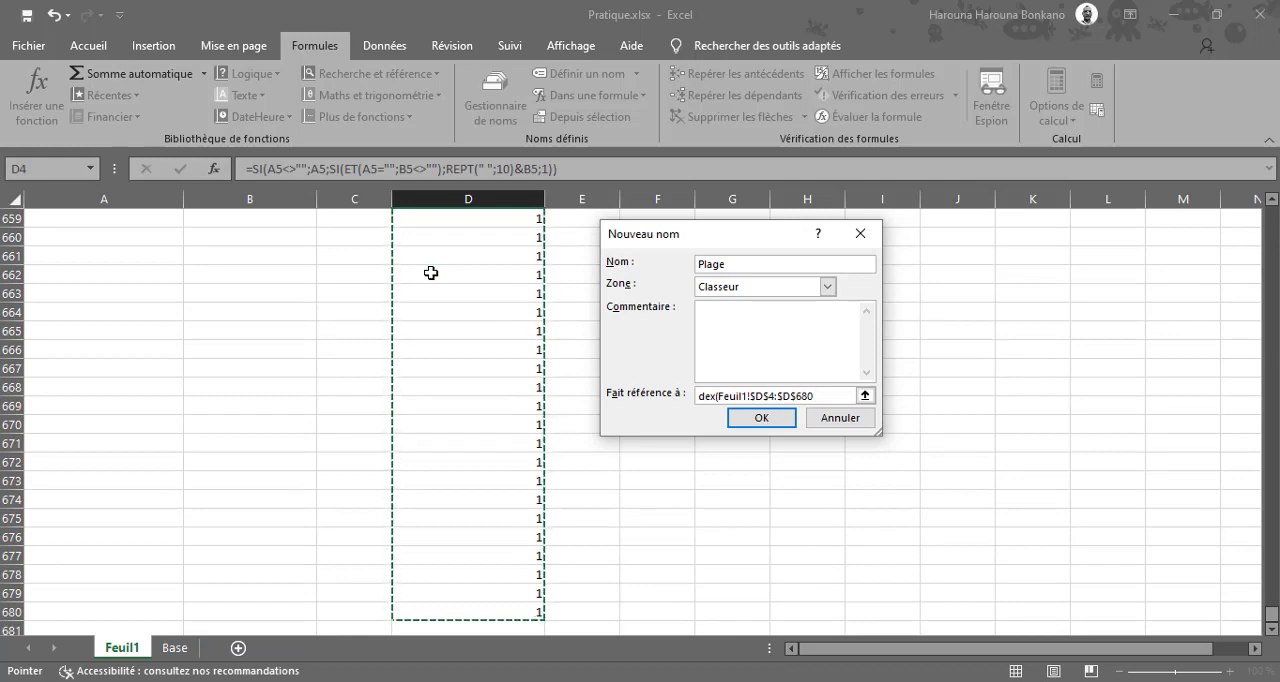
pyautogui.write(';')
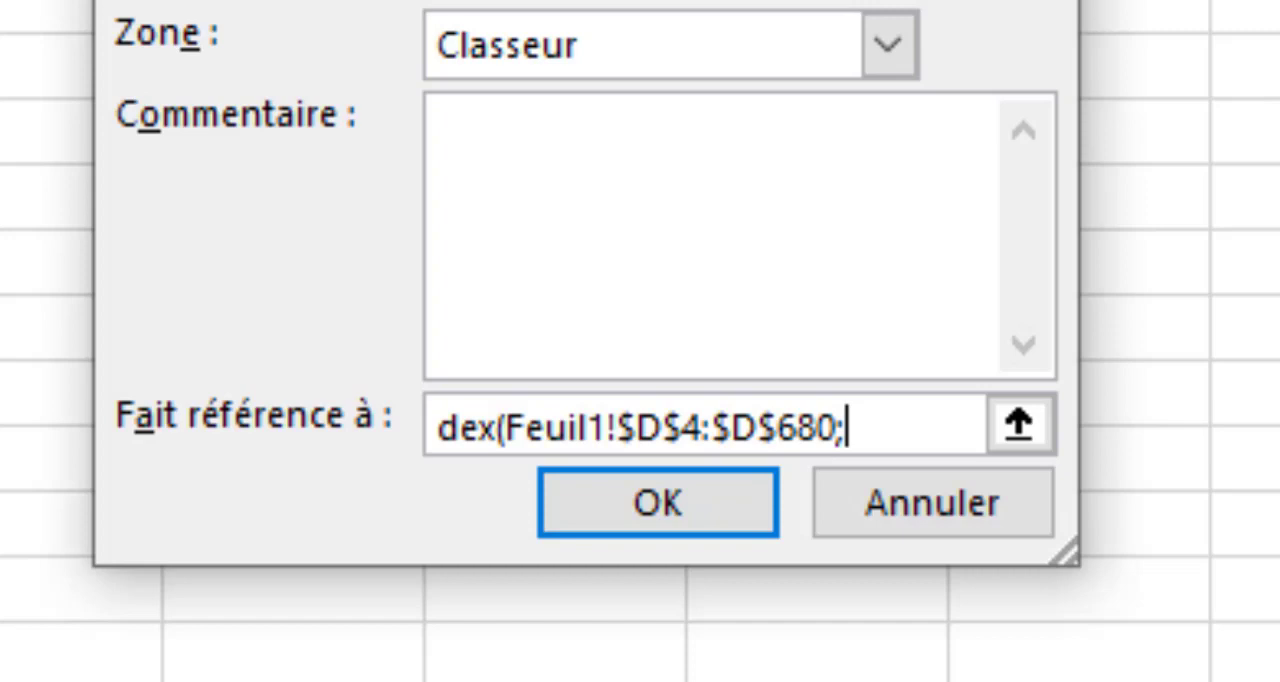
# Complete the Plage reference with NB.SI(Feuil1!$D$4:$D$680;"*?") as the INDEX row number, close the formula and save the name.
pyautogui.write('nb.')
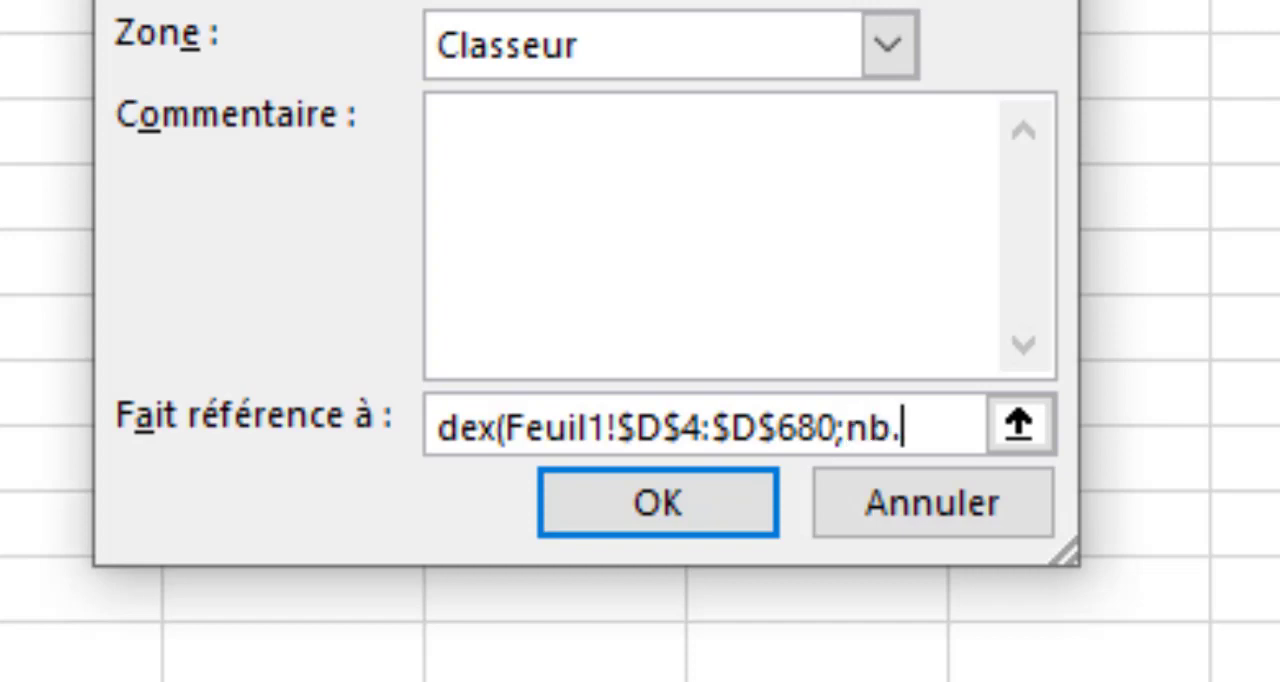
pyautogui.write('si(')
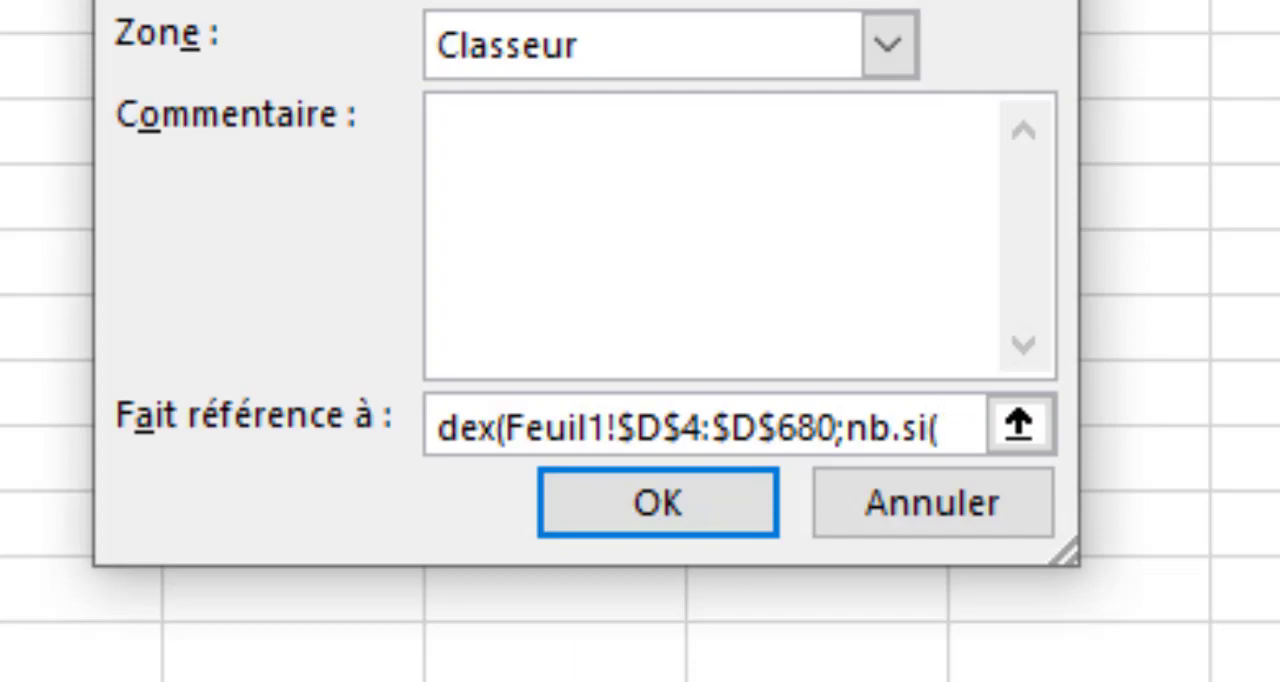
pyautogui.scroll(-1, 640, 341)
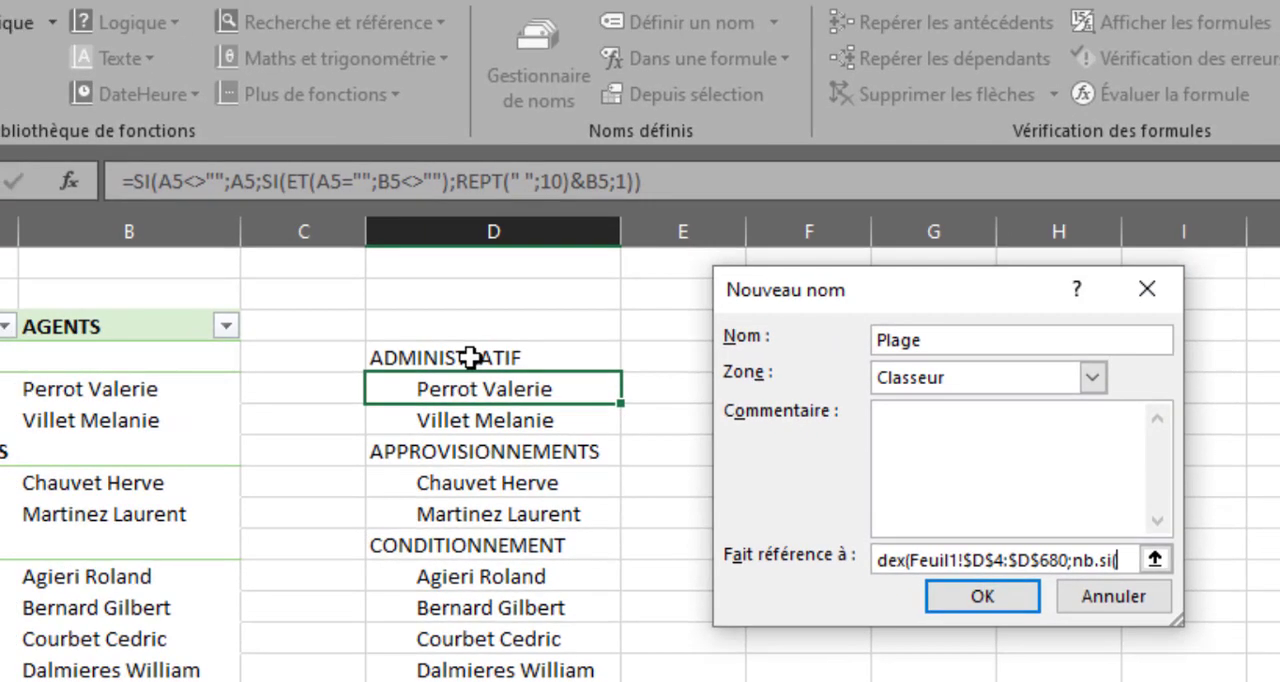
pyautogui.click(470, 357)
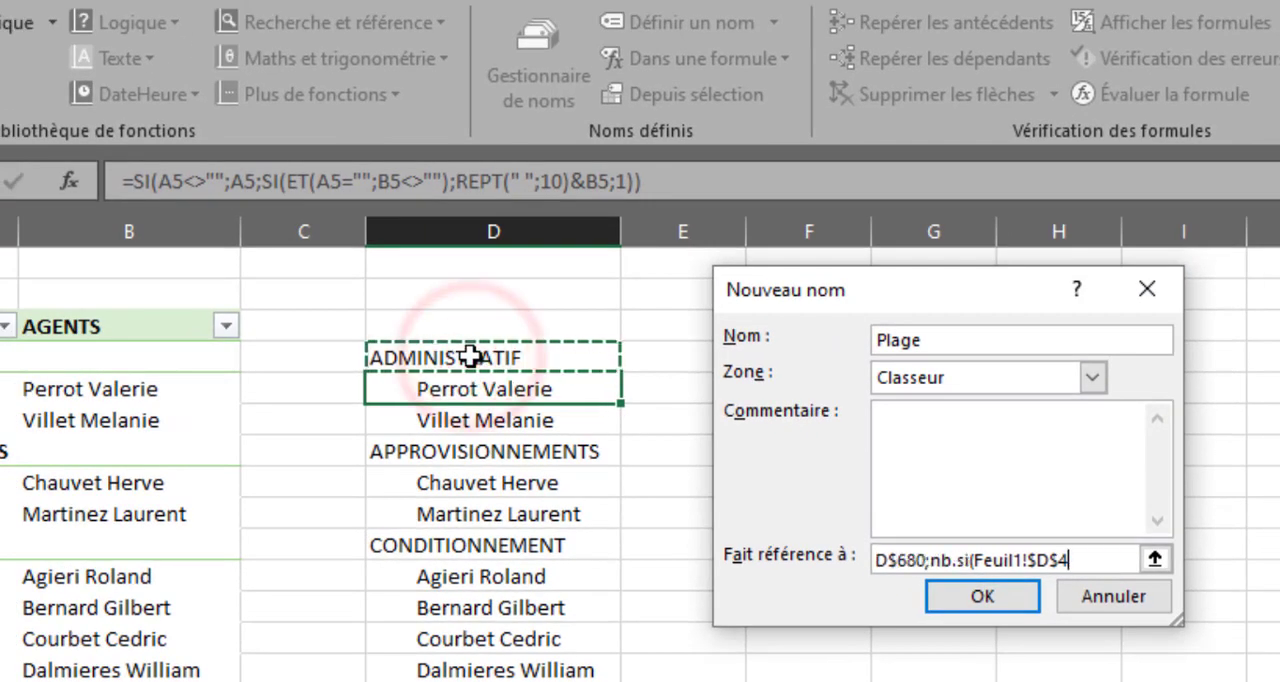
pyautogui.hotkey('ctrl', 'shift', 'Down')
pyautogui.write(';')
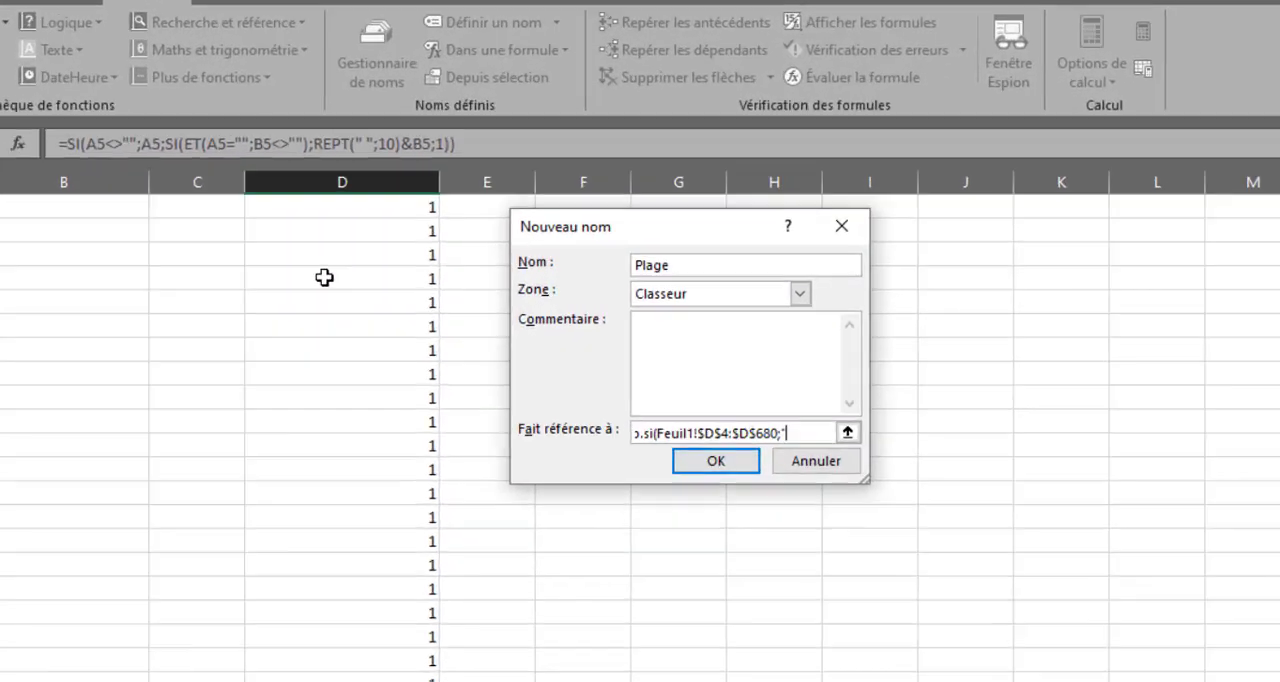
pyautogui.write('"*')
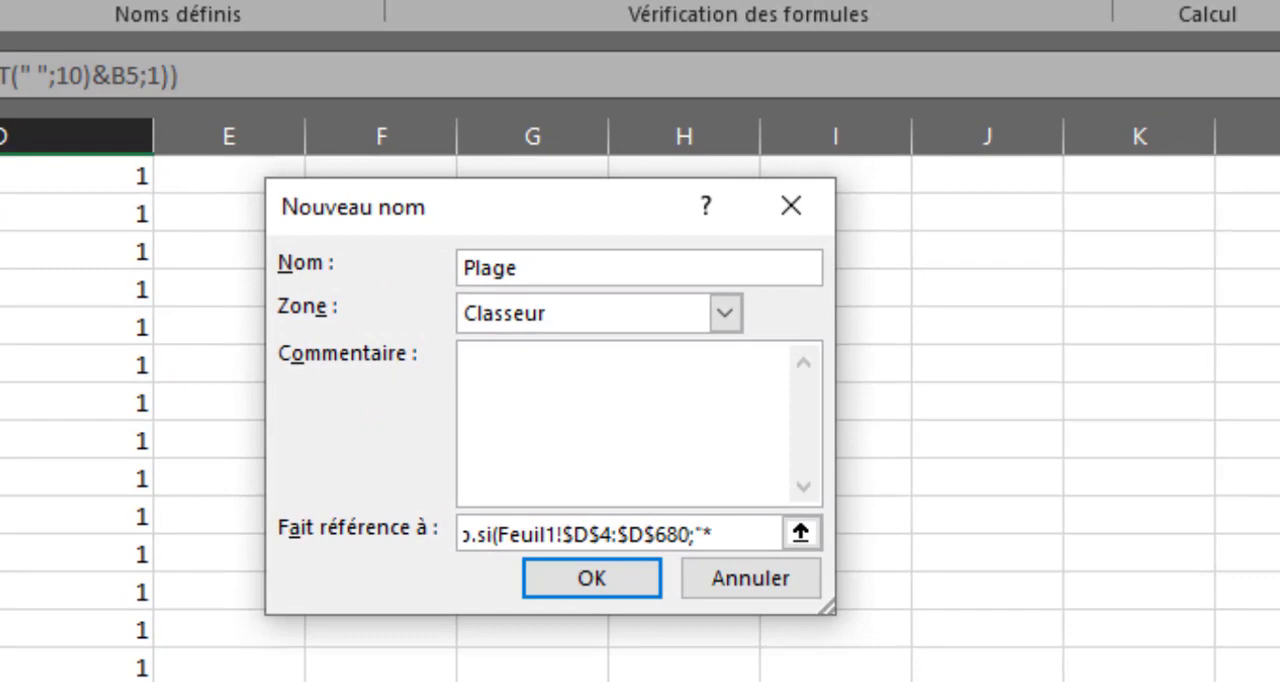
pyautogui.write('?"))')
pyautogui.click(591, 578)
# Check in column D which cells the Plage reference covers, review the name's definition, and close the name manager.
pyautogui.click(870, 666)
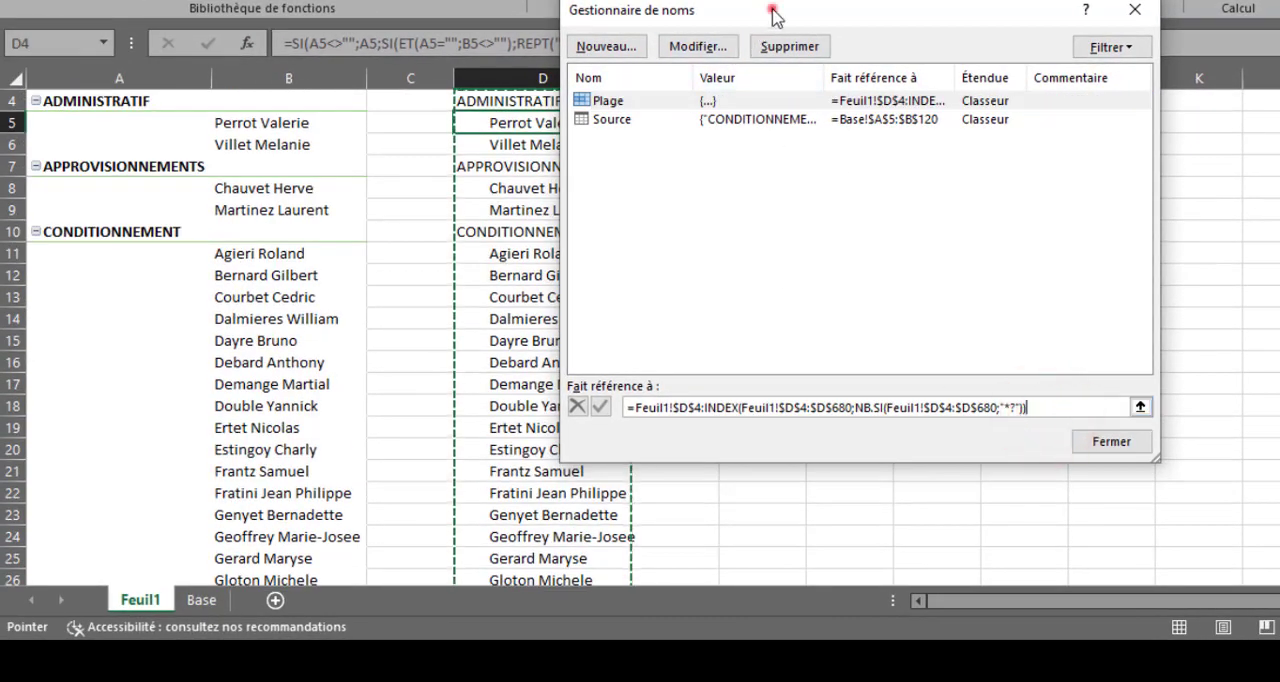
pyautogui.moveTo(772, 10); pyautogui.dragTo(957, 0)
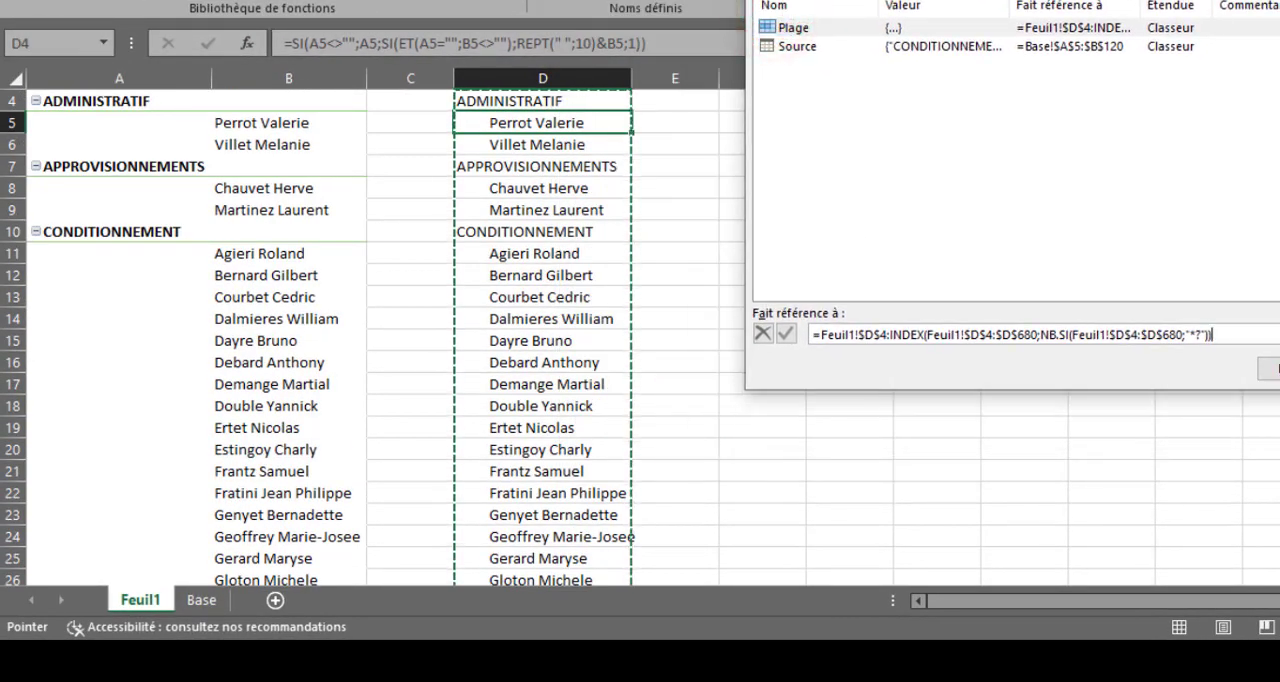
pyautogui.scroll(-20, 370, 335)
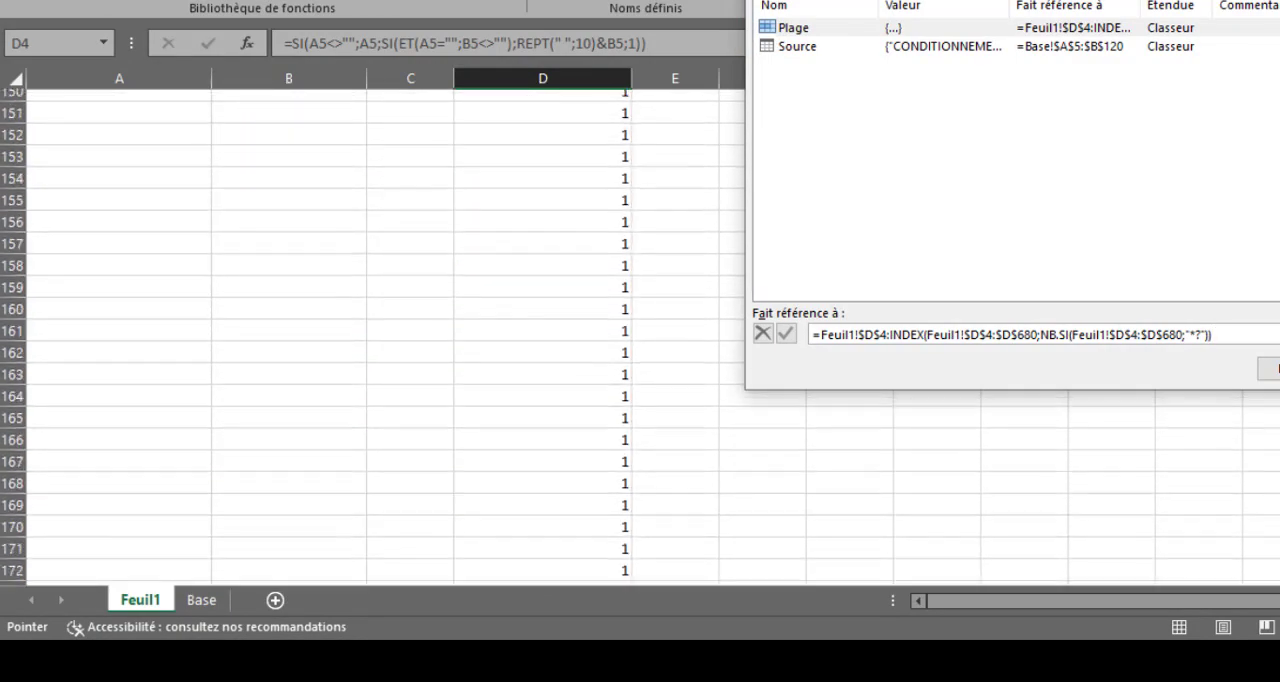
pyautogui.scroll(15, 370, 335)
pyautogui.scroll(-3, 370, 335)
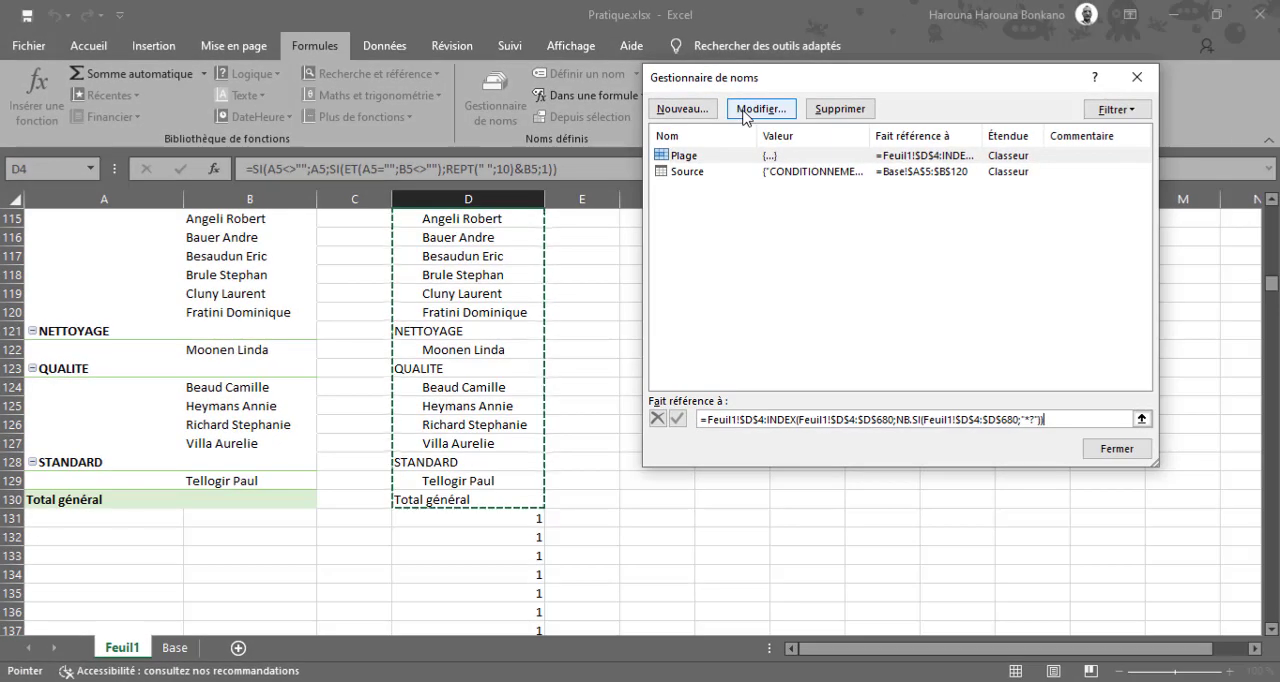
pyautogui.click(743, 110)
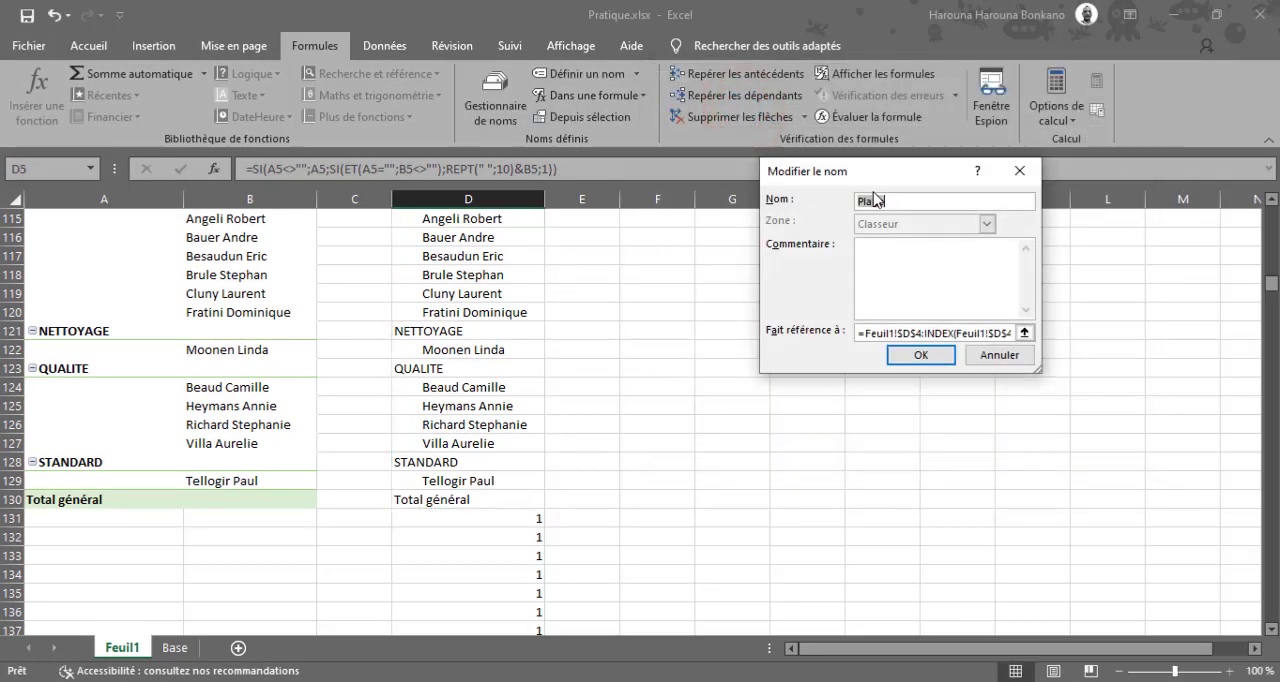
pyautogui.click(1014, 358)
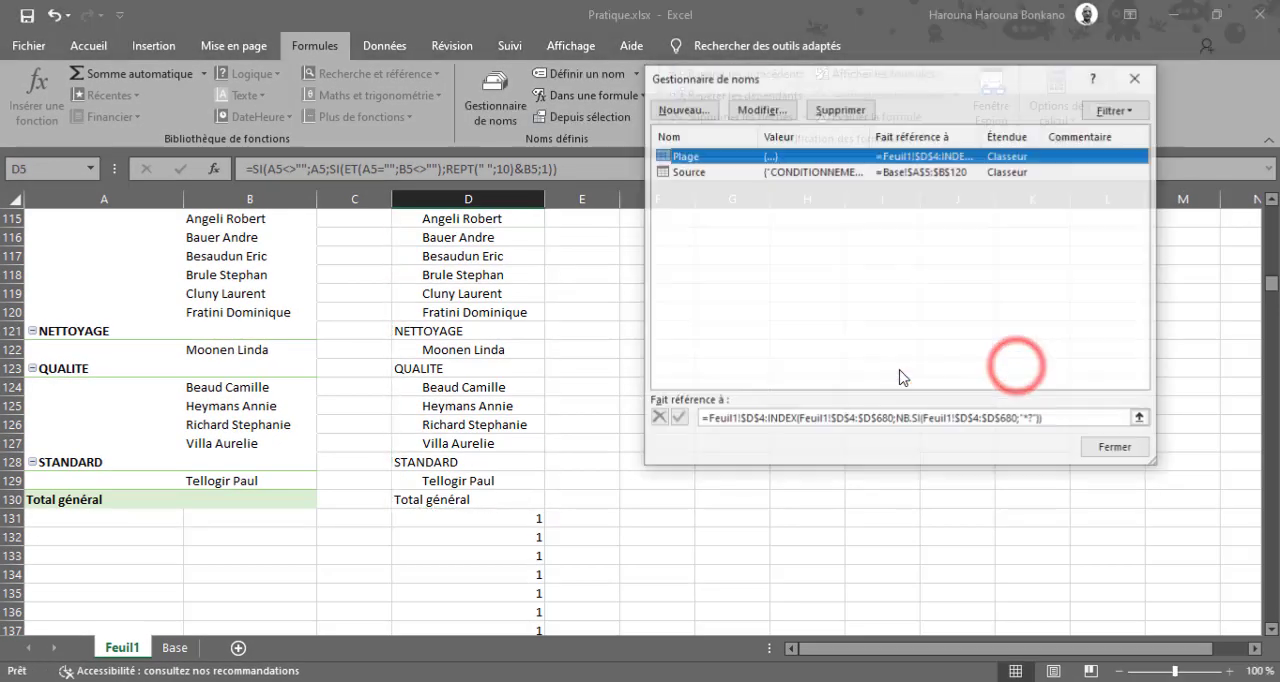
pyautogui.click(1113, 450)
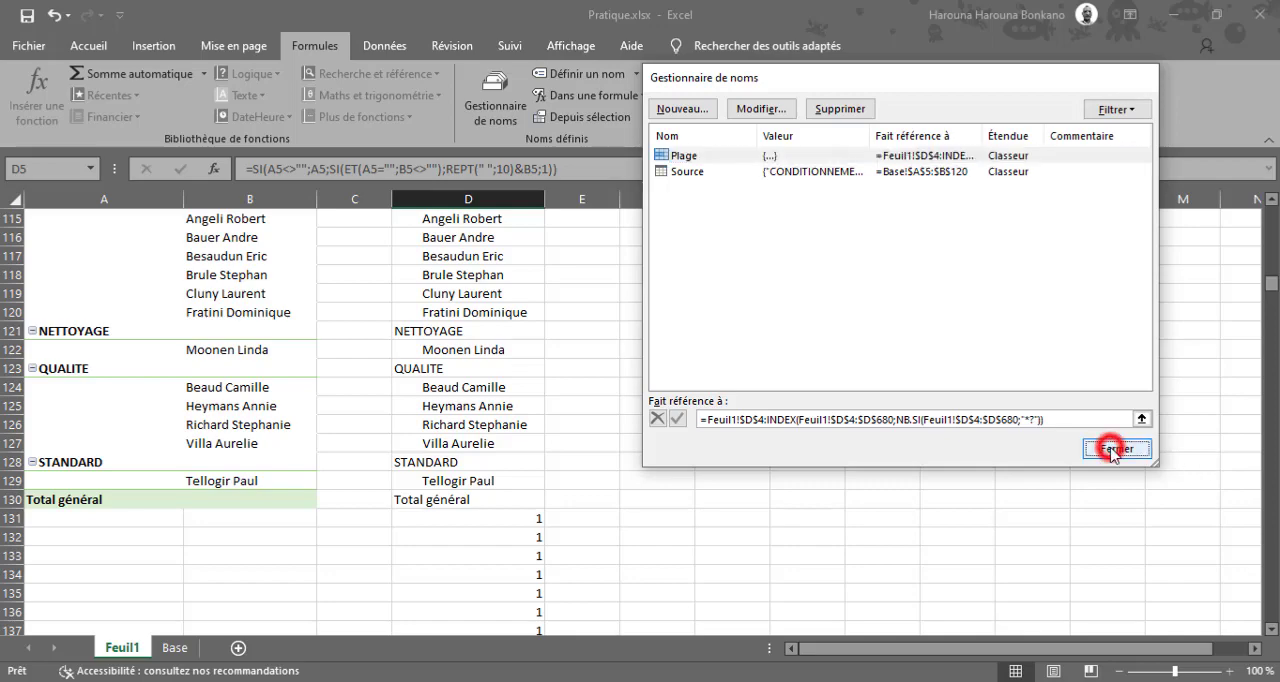
# Add a Liste data validation with source =Plage to cell F5 under LISTE PAR SERVICE on the Base sheet.
pyautogui.click(176, 648)
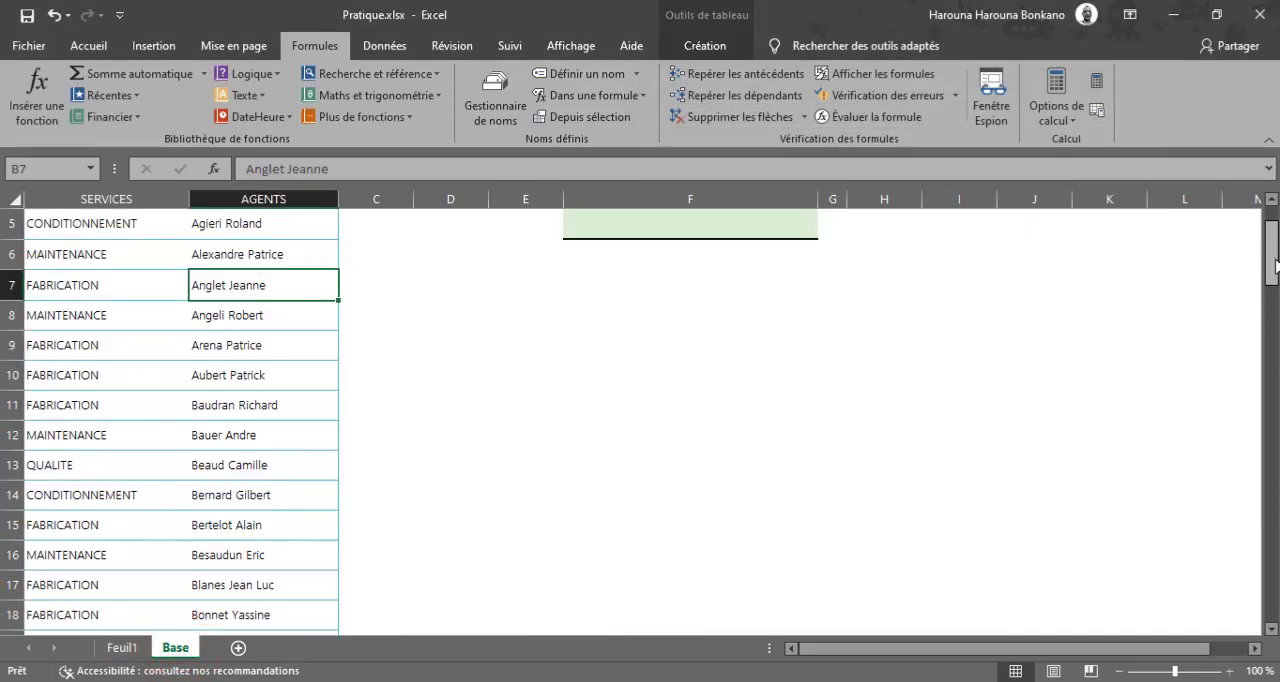
pyautogui.moveTo(1275, 262); pyautogui.dragTo(1264, 251)
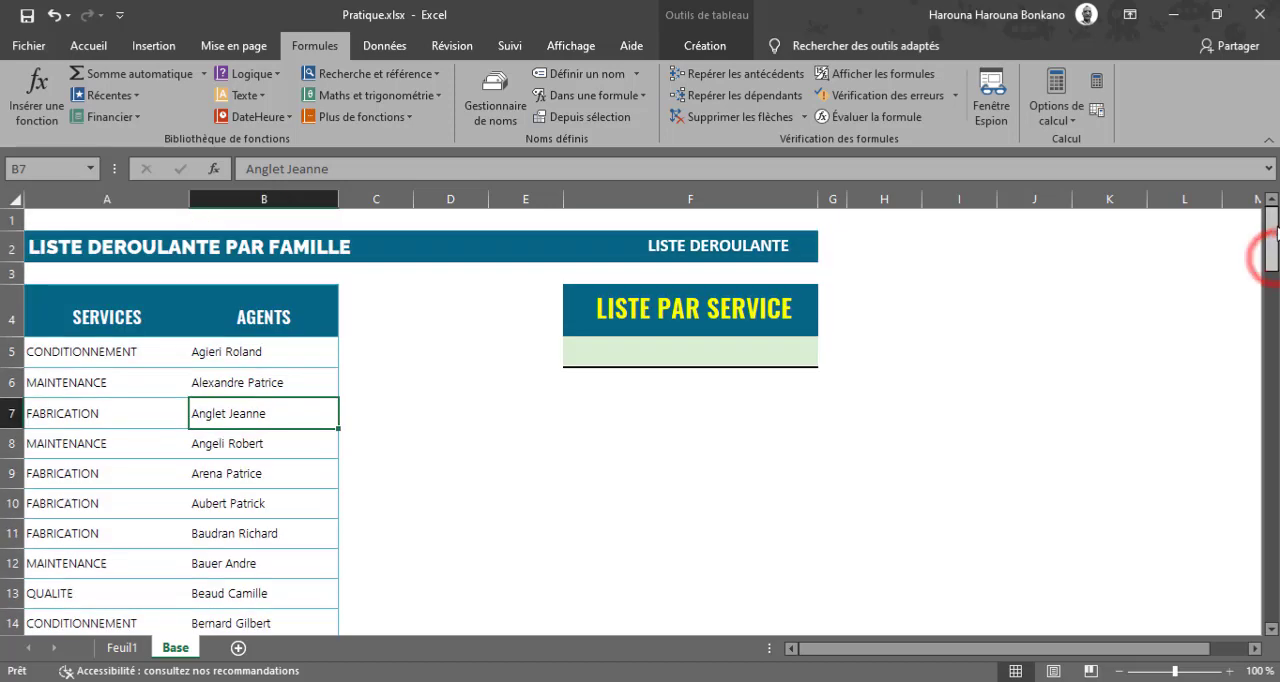
pyautogui.click(796, 342)
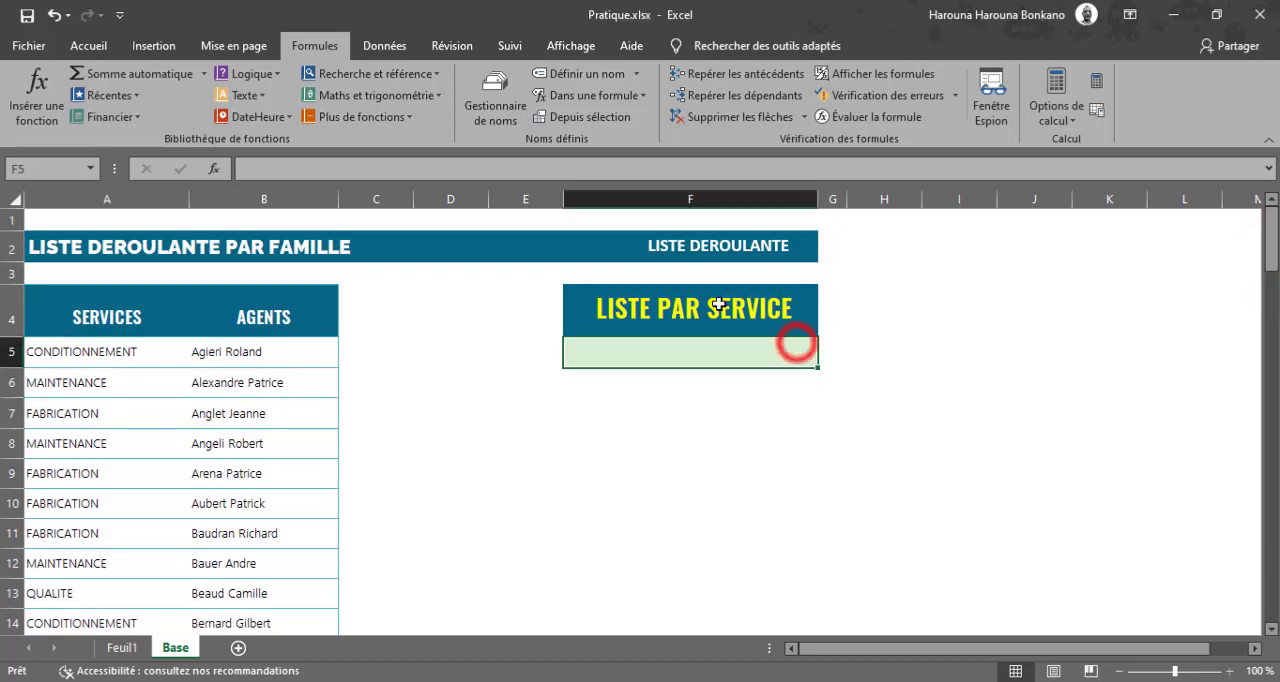
pyautogui.click(380, 50)
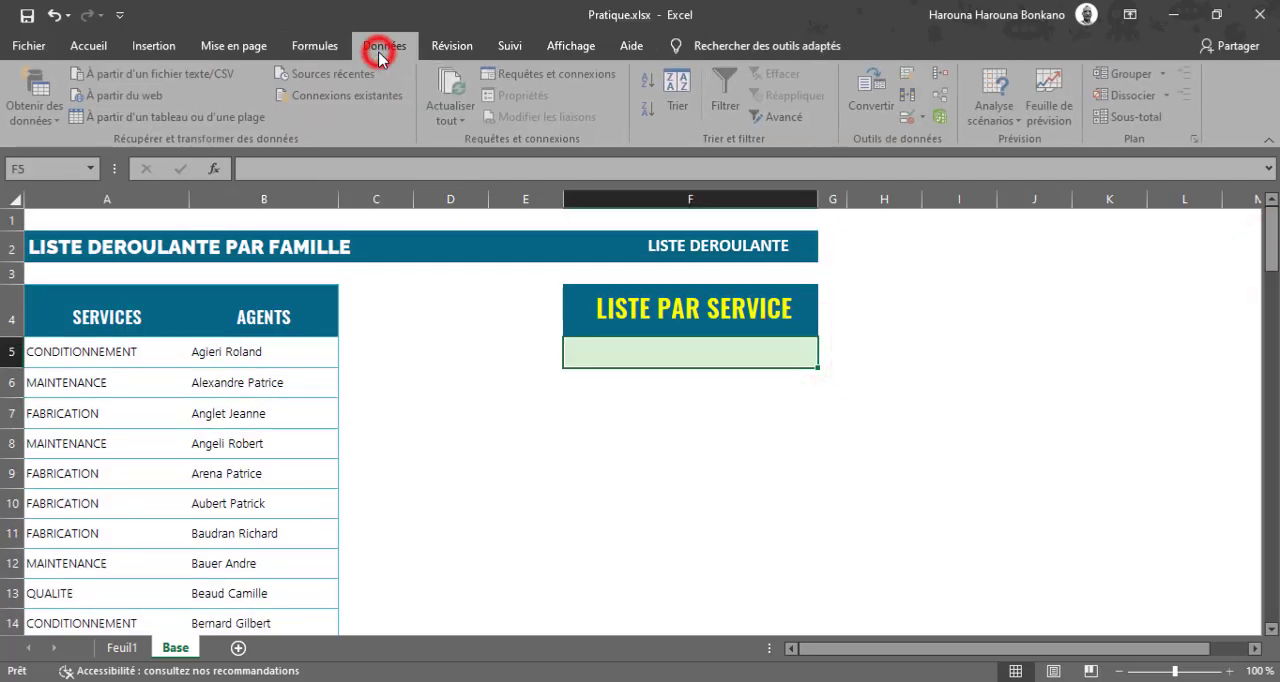
pyautogui.click(905, 120)
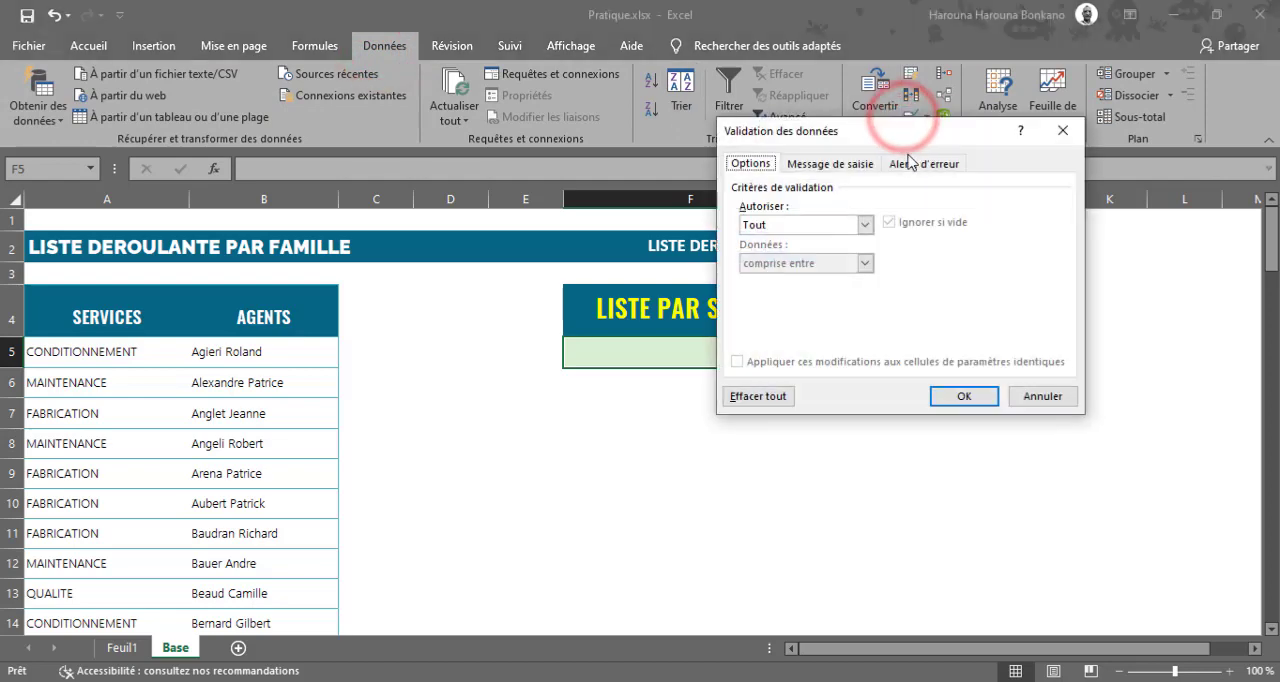
pyautogui.click(775, 225)
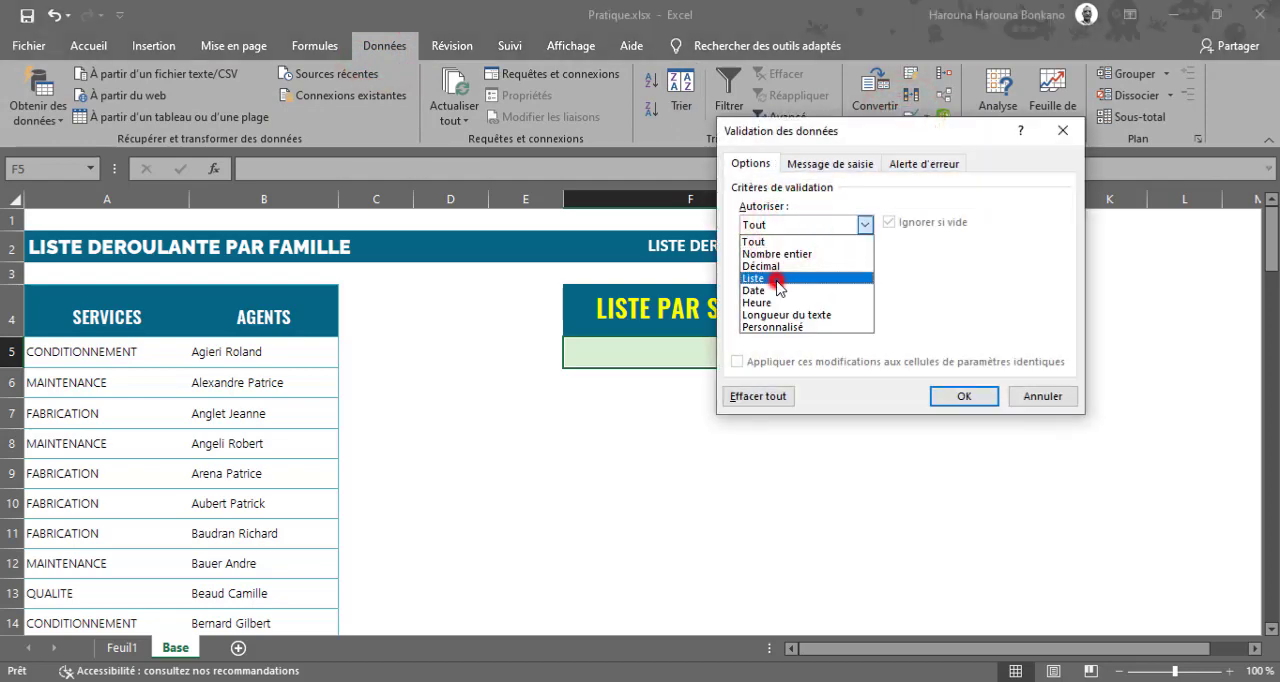
pyautogui.click(777, 278)
pyautogui.click(772, 302)
pyautogui.write('=Plage')
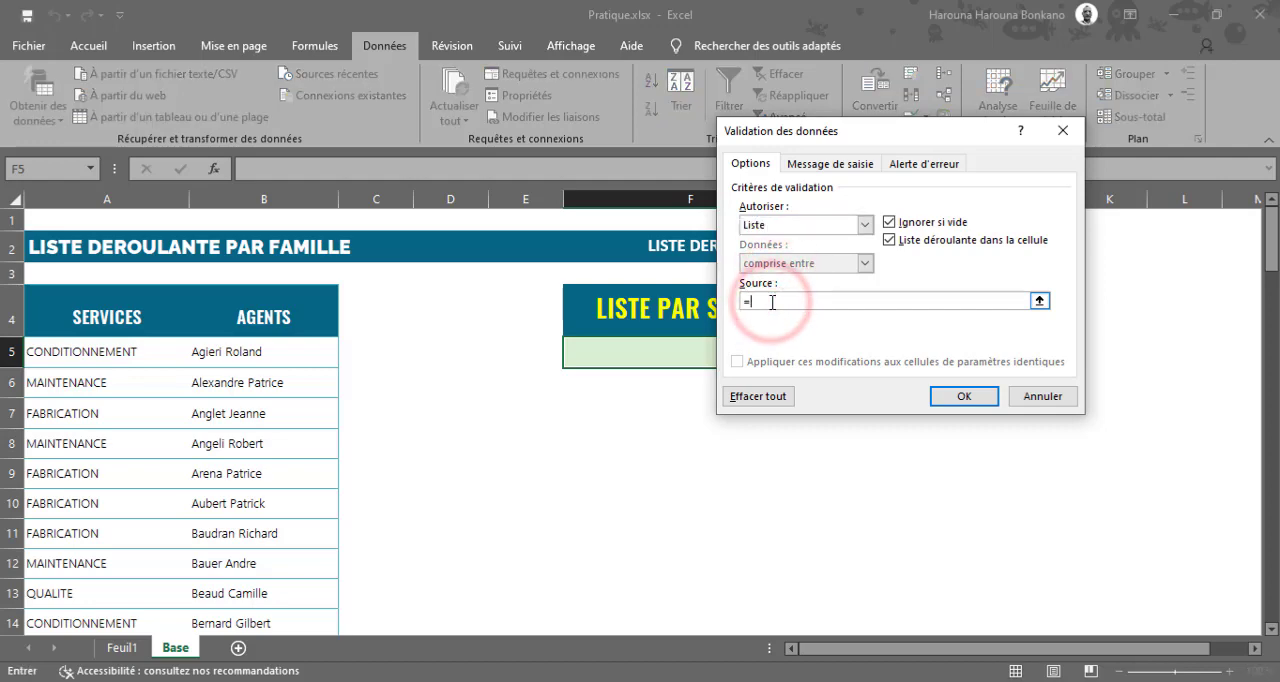
pyautogui.click(950, 398)
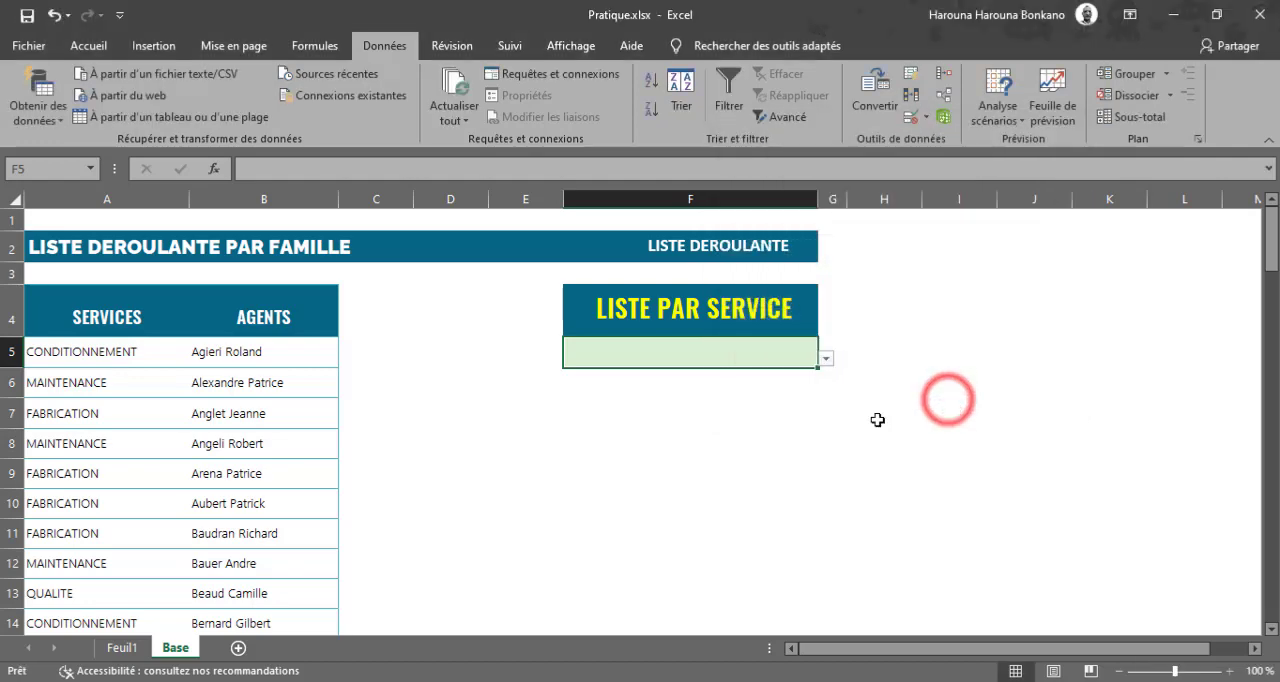
# Test the drop-down list in F5 by choosing two different agents, and finish with the ADMINISTRATIF service selected.
pyautogui.click(827, 362)
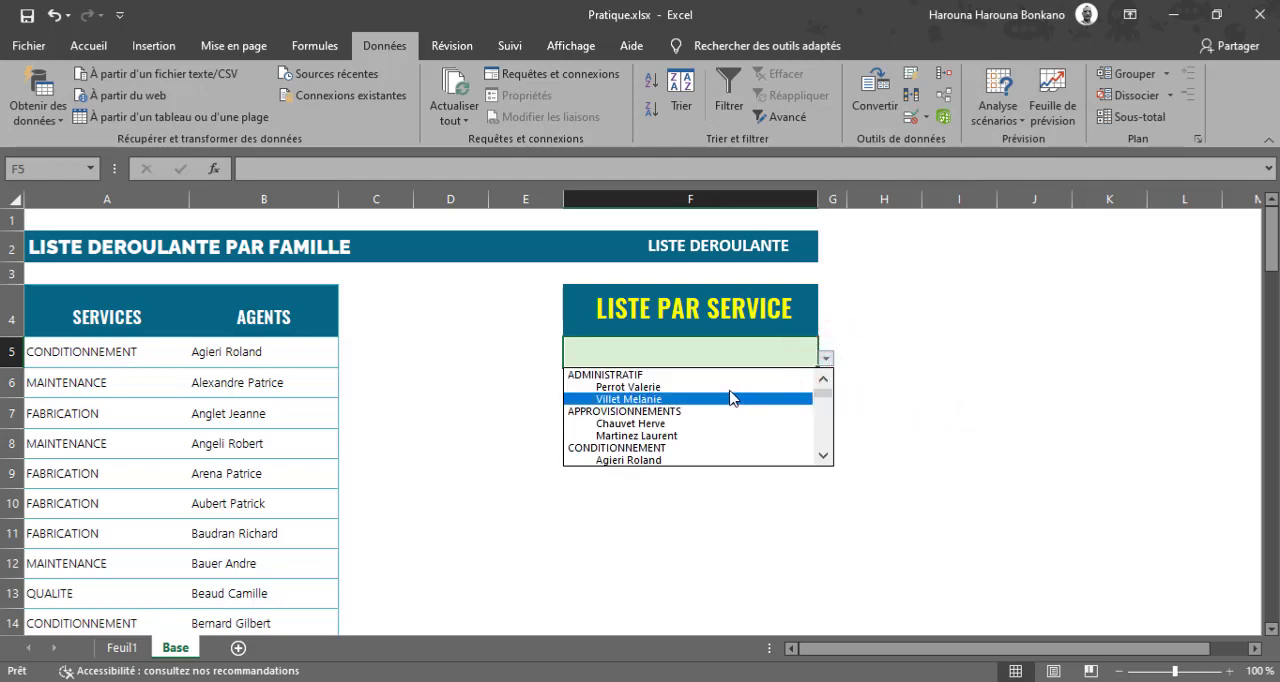
pyautogui.click(665, 424)
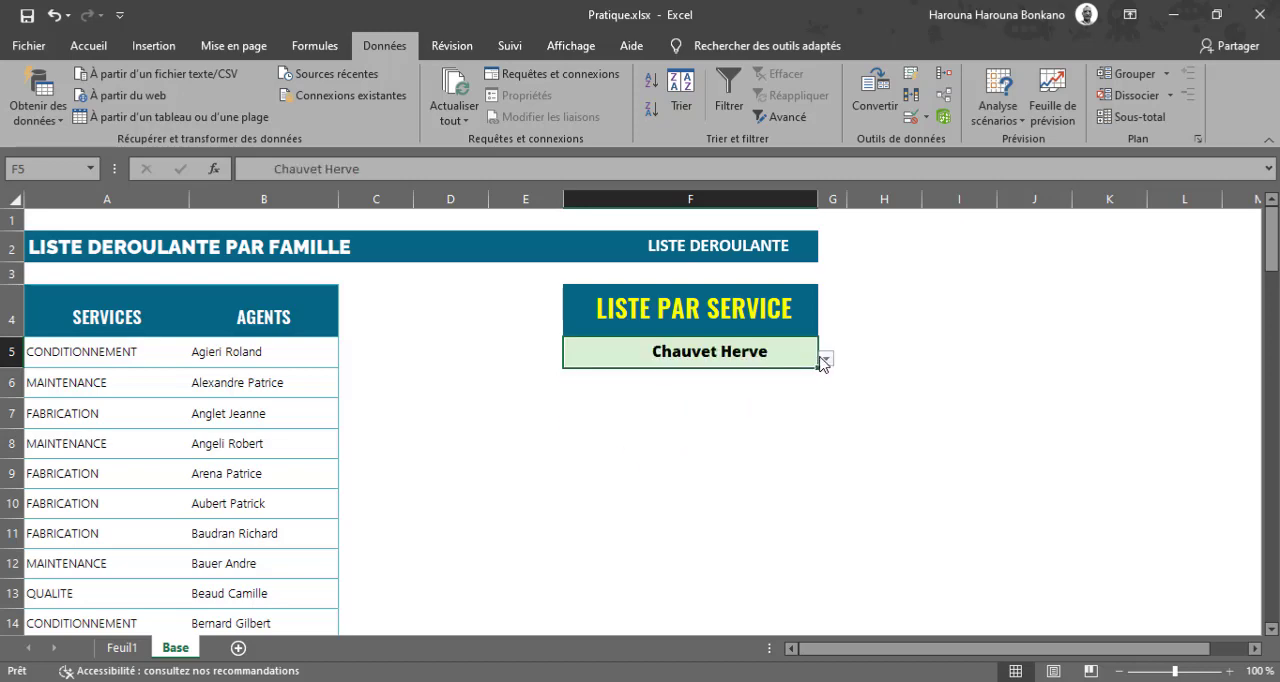
pyautogui.click(823, 358)
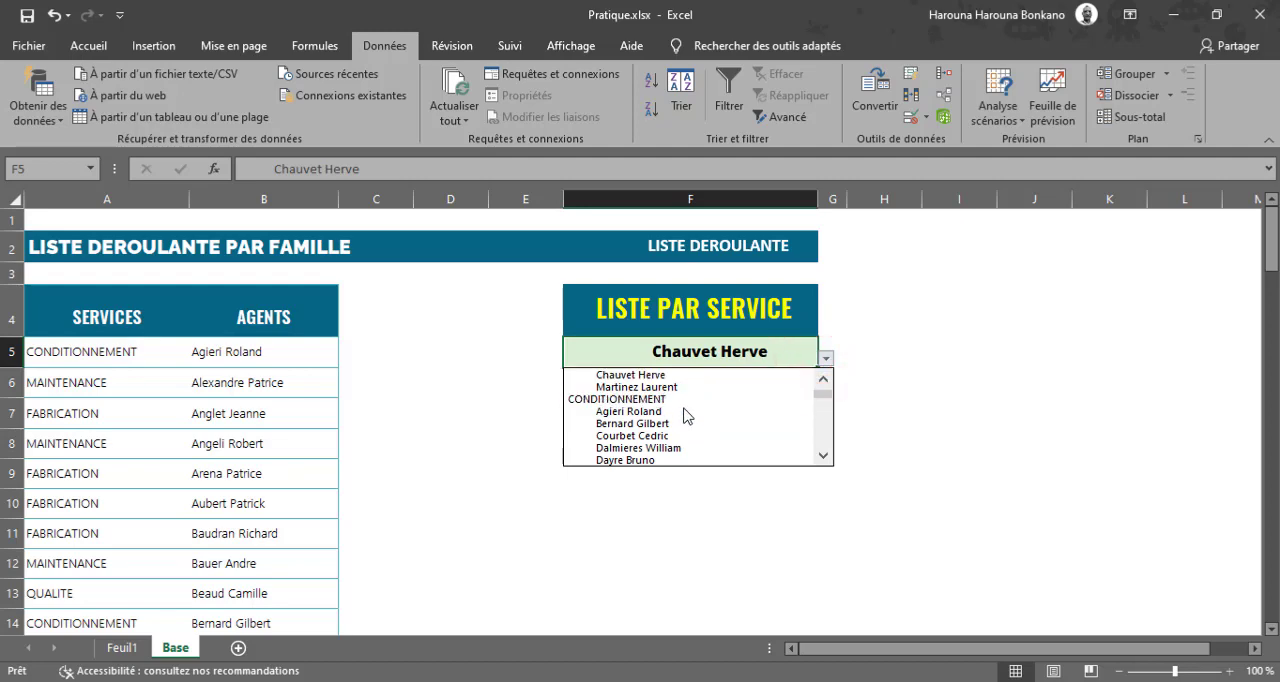
pyautogui.click(684, 412)
pyautogui.click(763, 351)
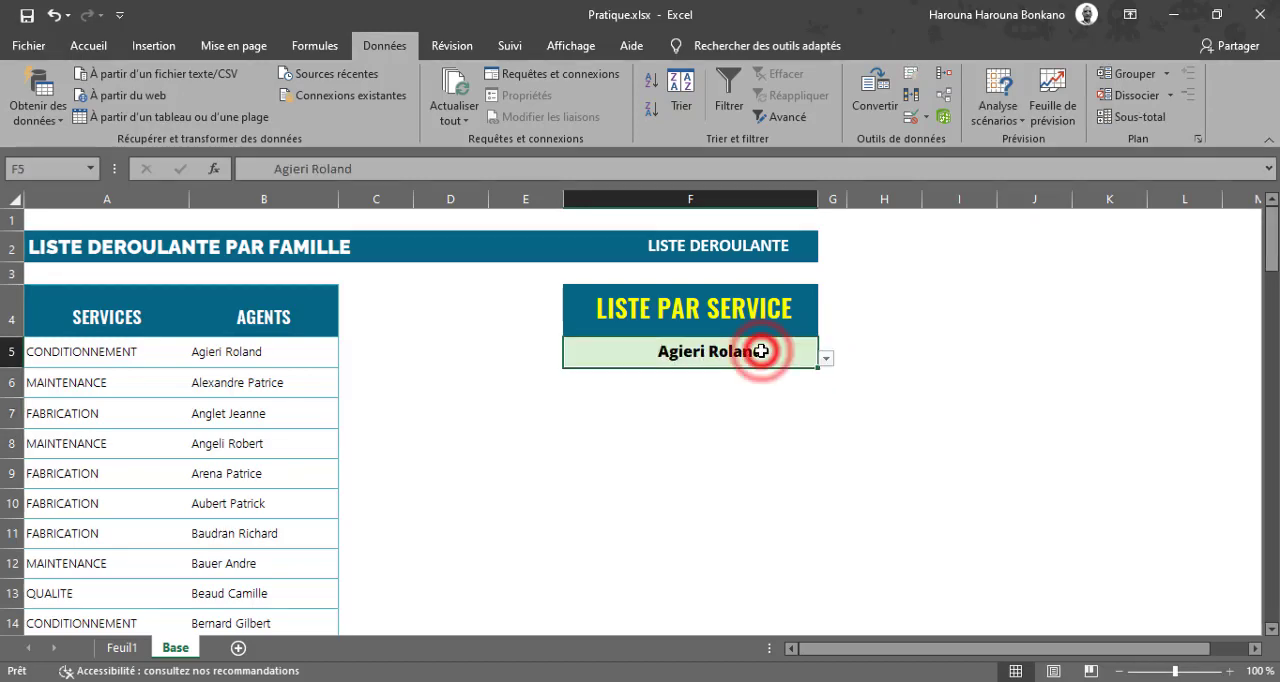
pyautogui.click(823, 358)
pyautogui.click(826, 398)
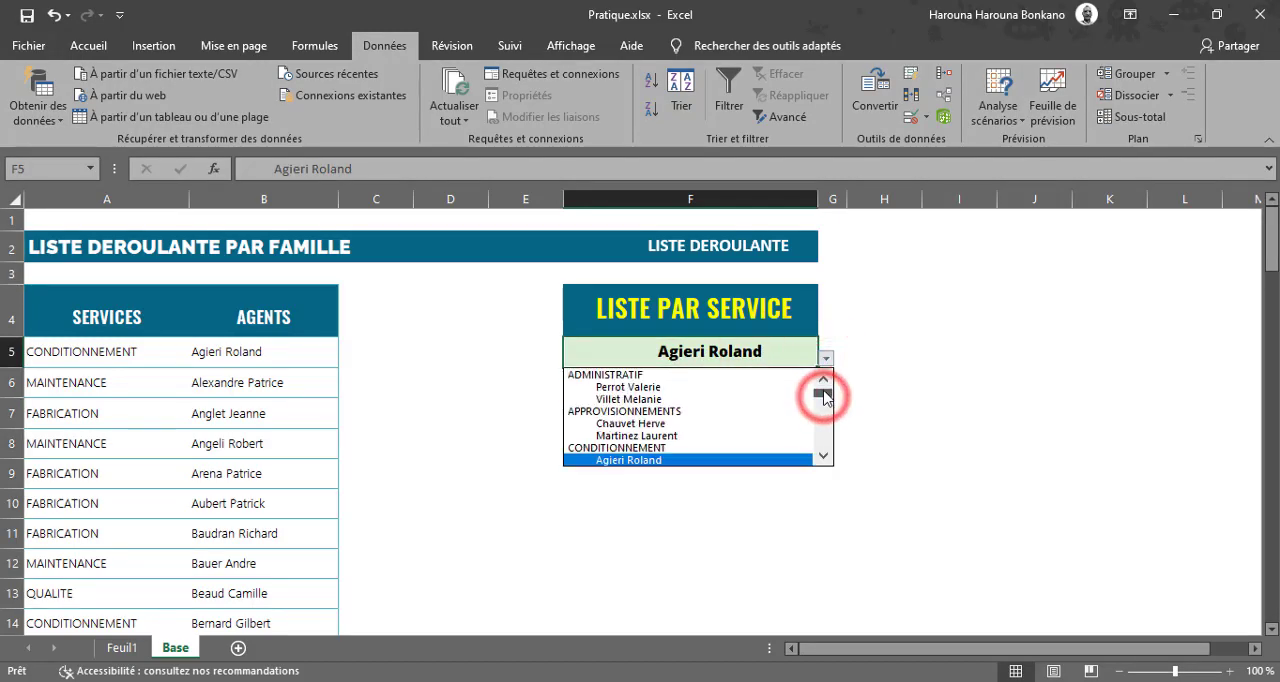
pyautogui.click(646, 376)
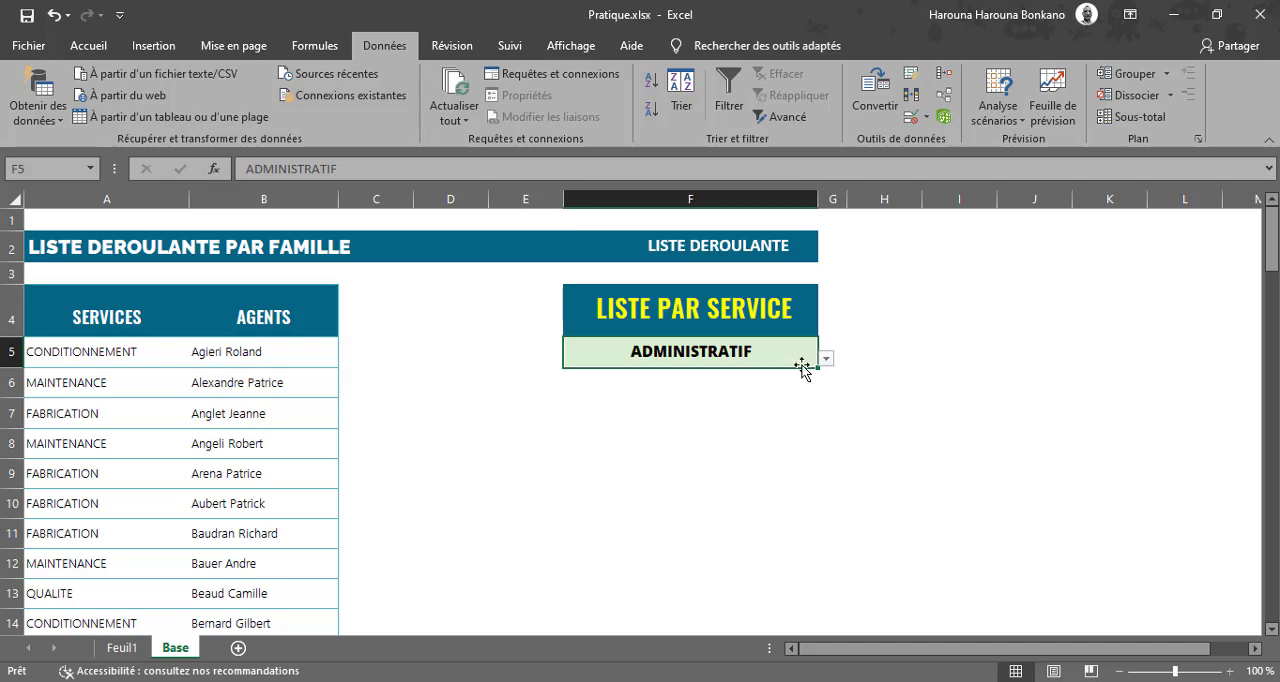
# Enter the formula =EXACT(F5;MAJUSCULE(F5)) in cell H5.
pyautogui.doubleClick(877, 354)
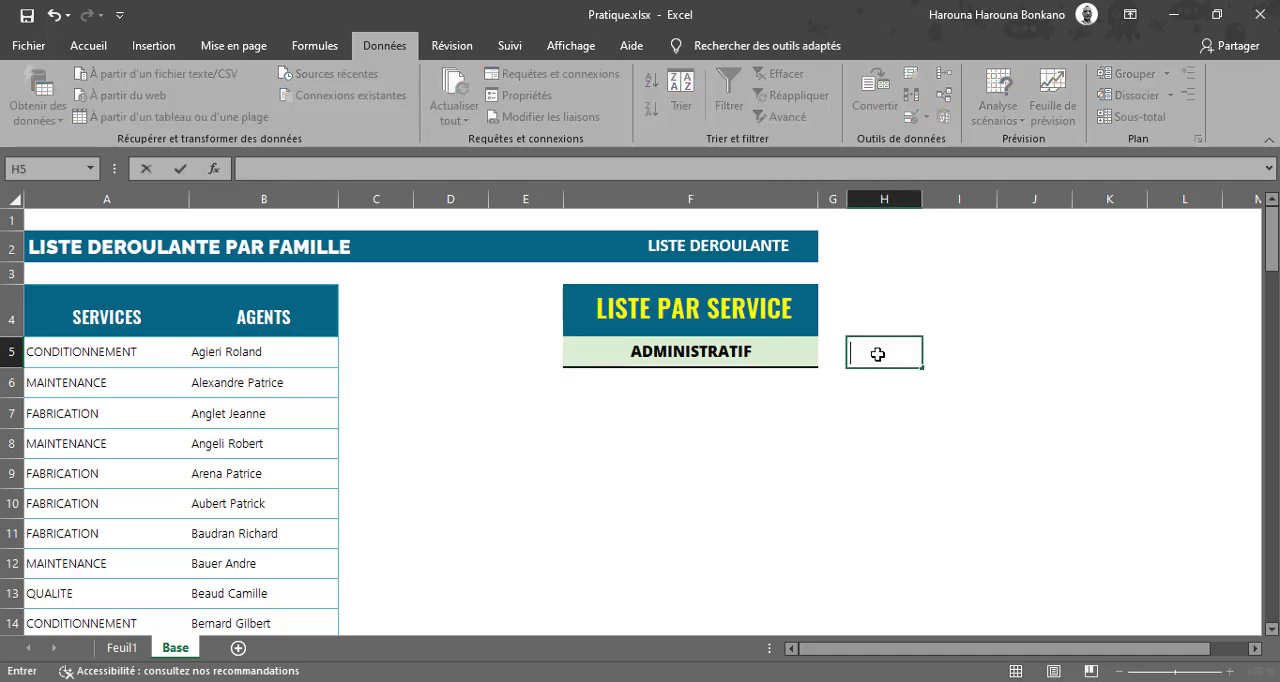
pyautogui.write('=e')
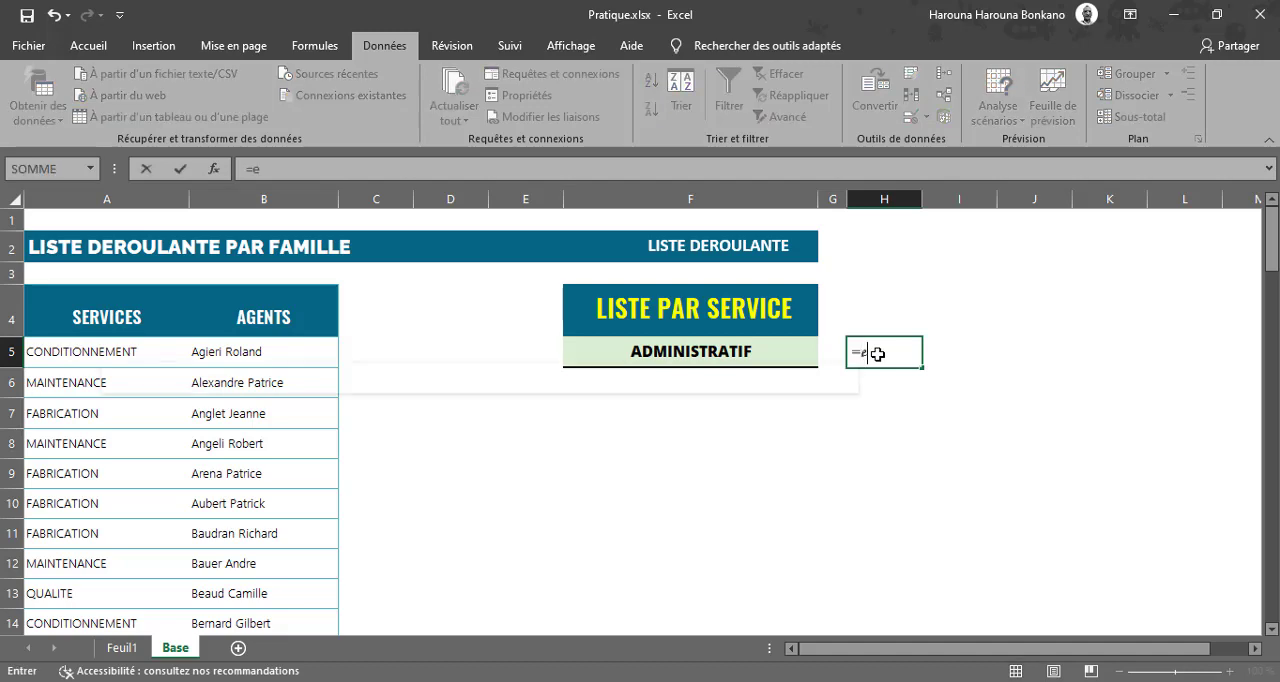
pyautogui.write('x')
pyautogui.press('Tab')
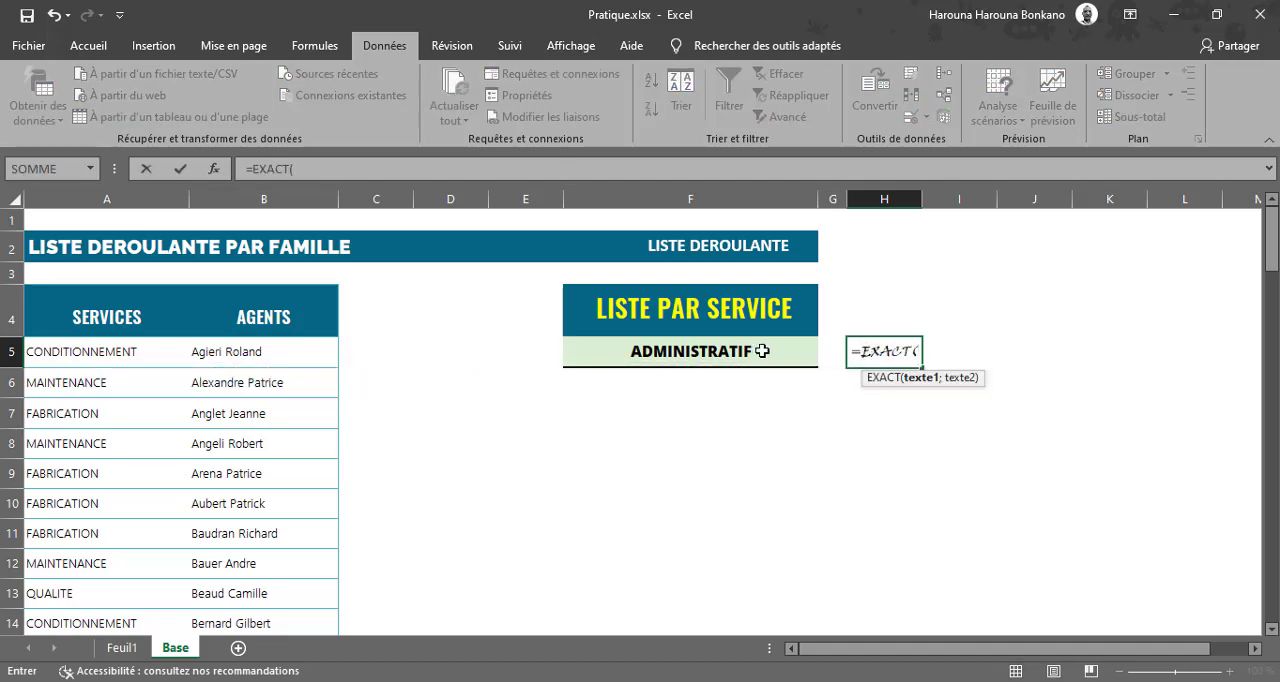
pyautogui.click(742, 354)
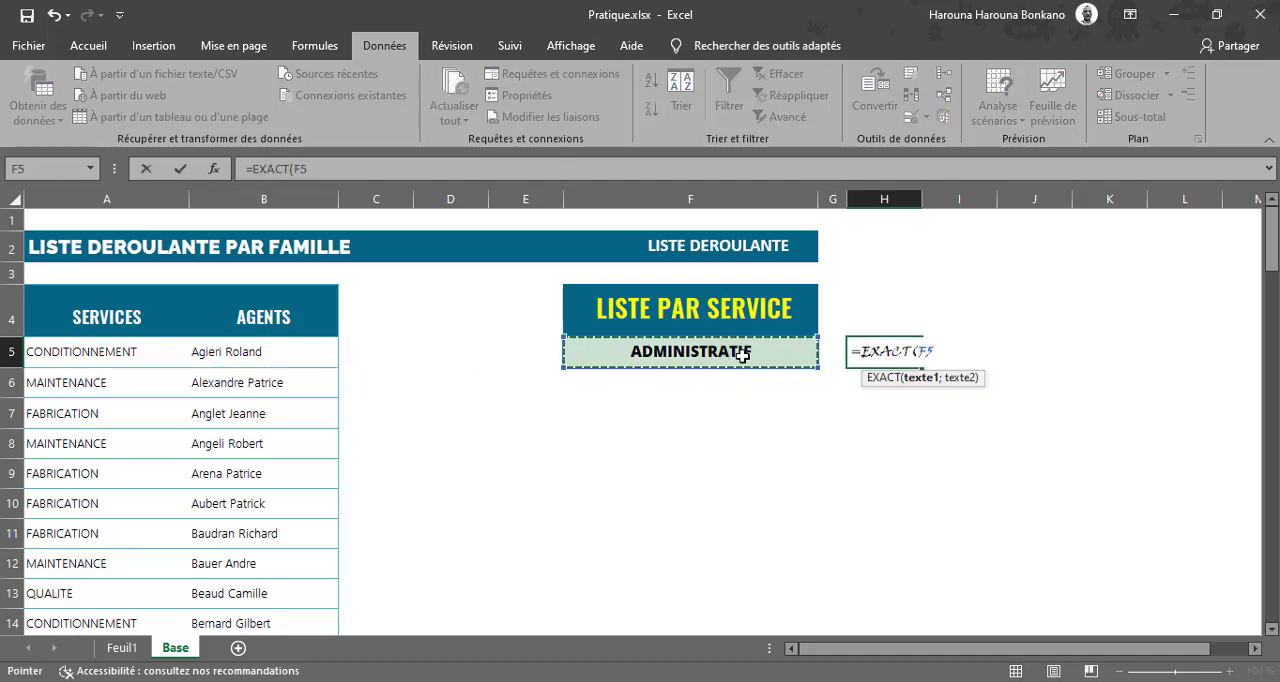
pyautogui.write(';')
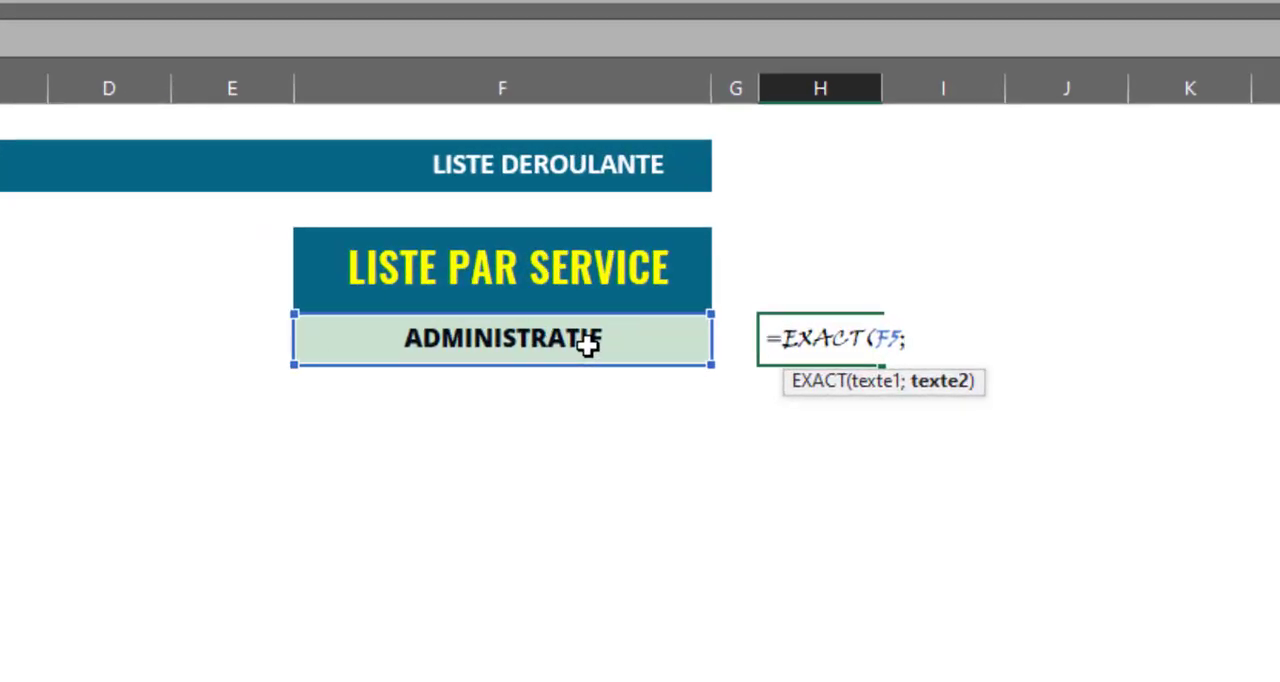
pyautogui.write('maj')
pyautogui.press('Tab')
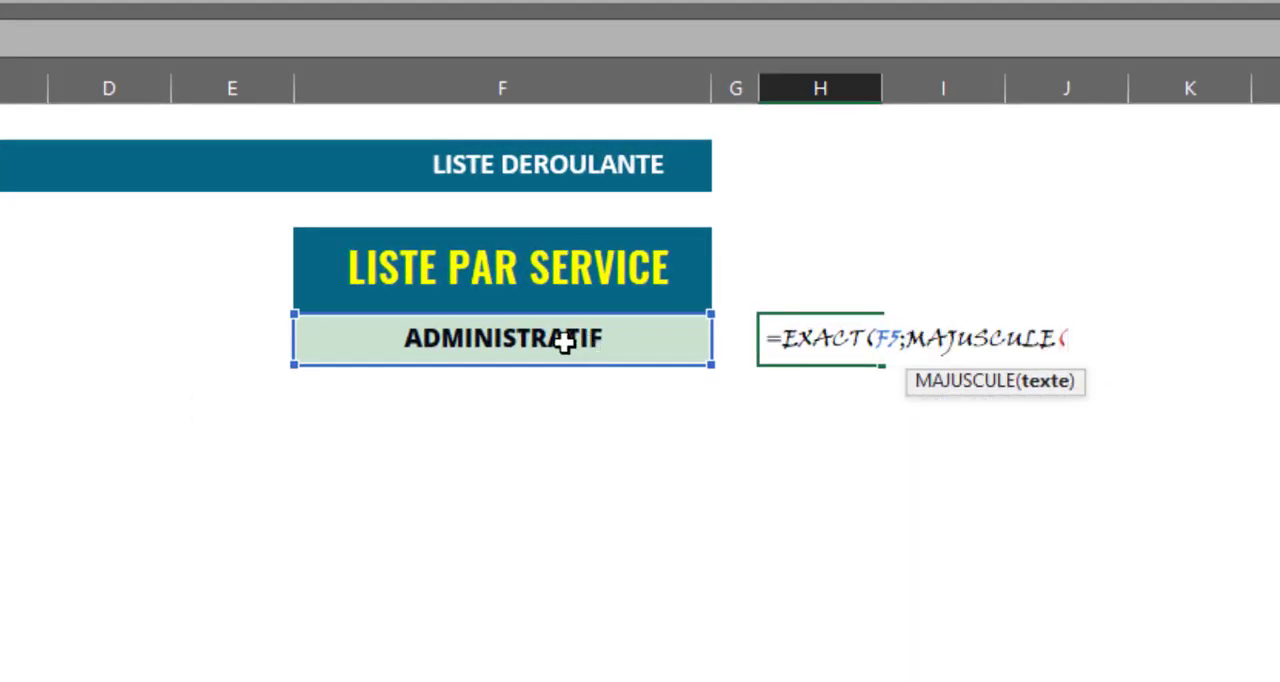
pyautogui.click(430, 330)
pyautogui.write(')')
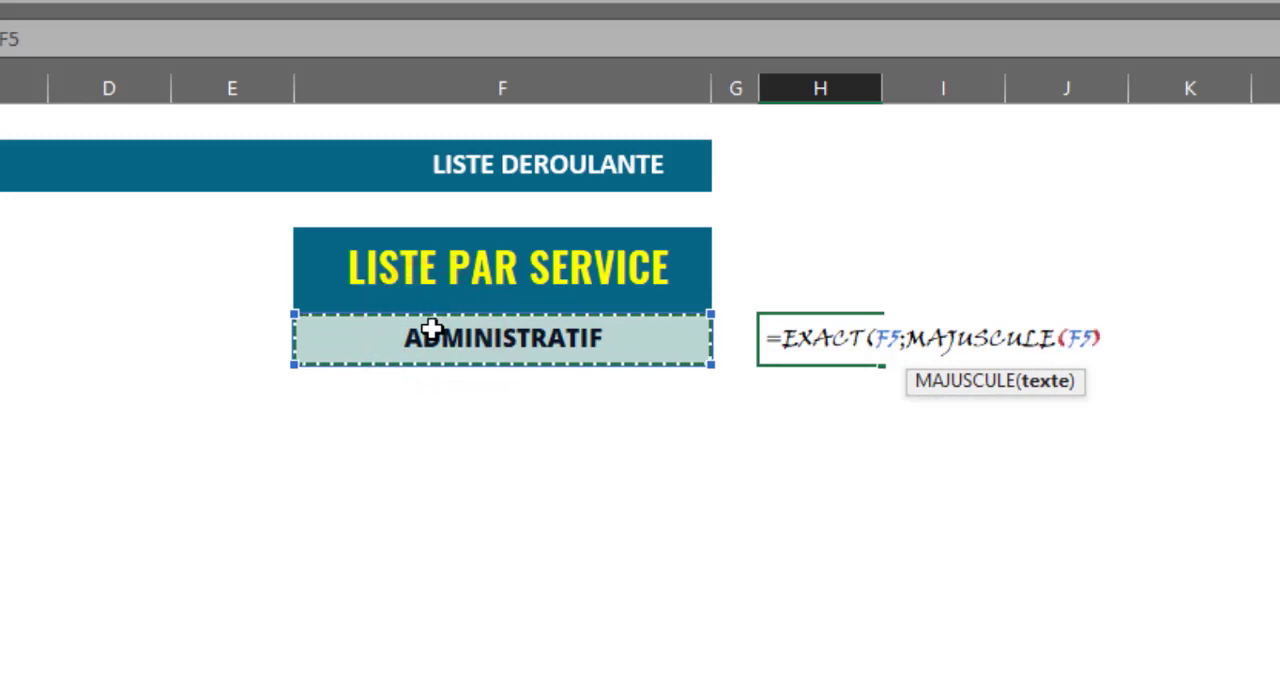
pyautogui.write(')')
pyautogui.press('Return')
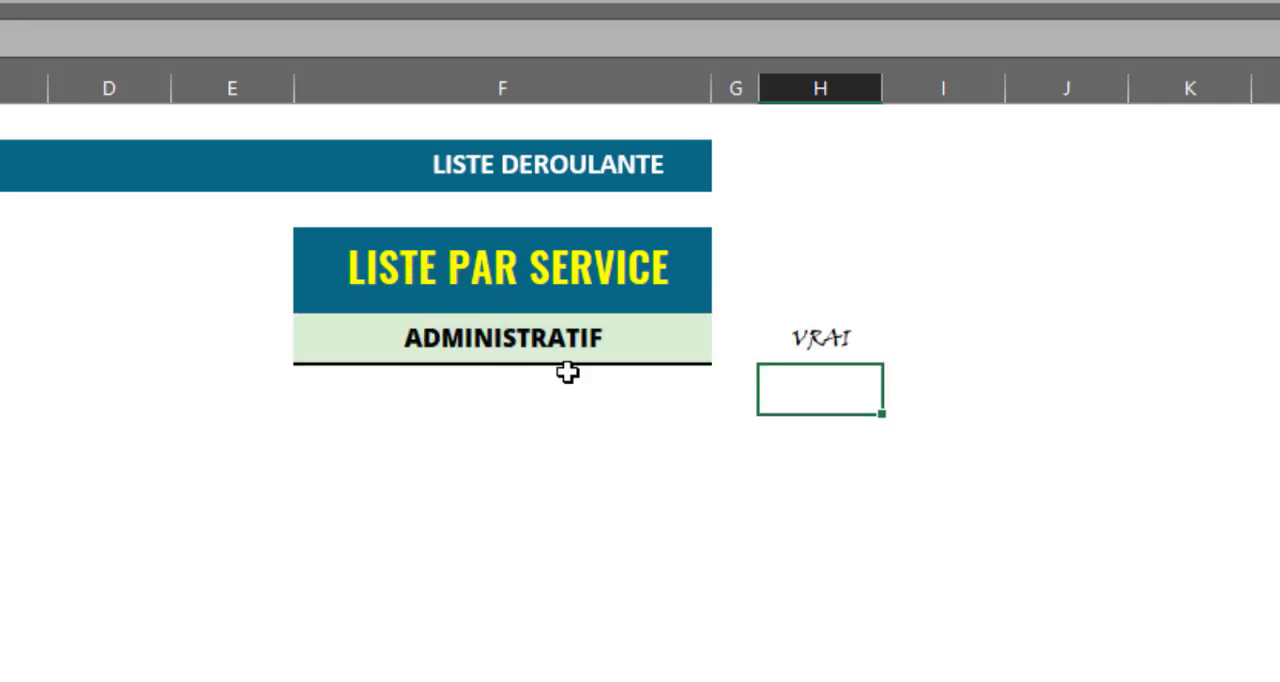
# Test the H5 formula by choosing the first agent under ADMINISTRATIF from the drop-down list in F5.
pyautogui.click(527, 332)
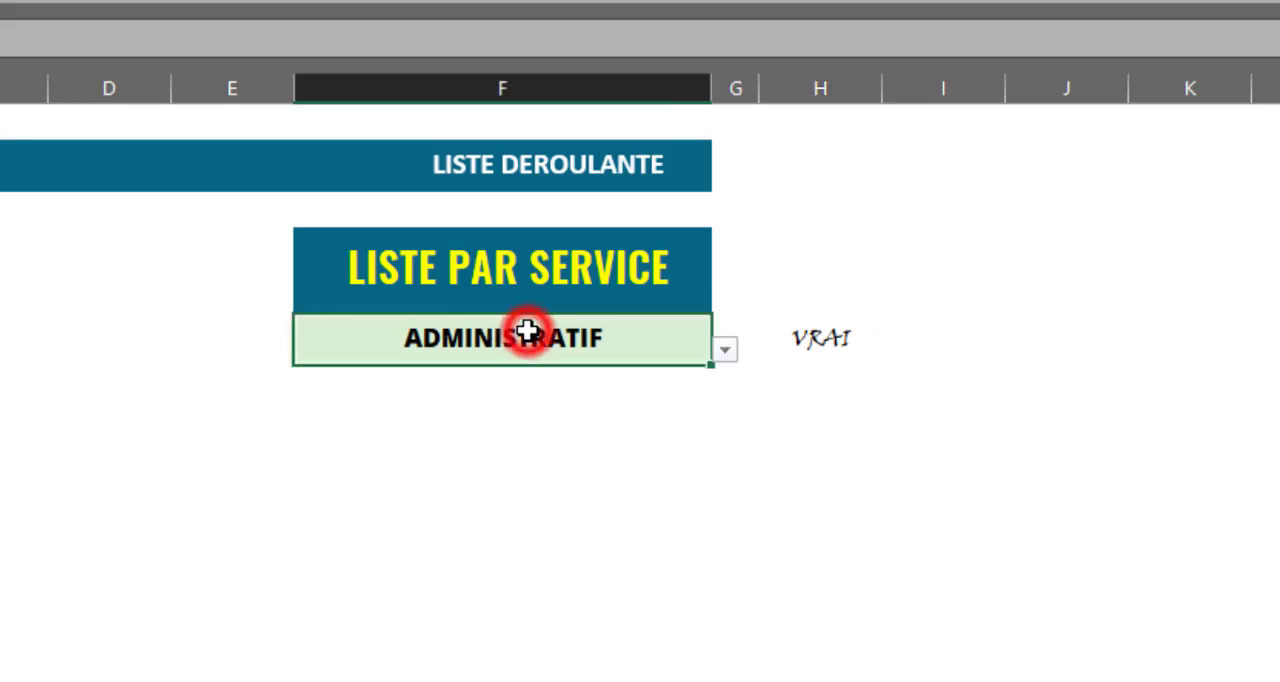
pyautogui.click(724, 349)
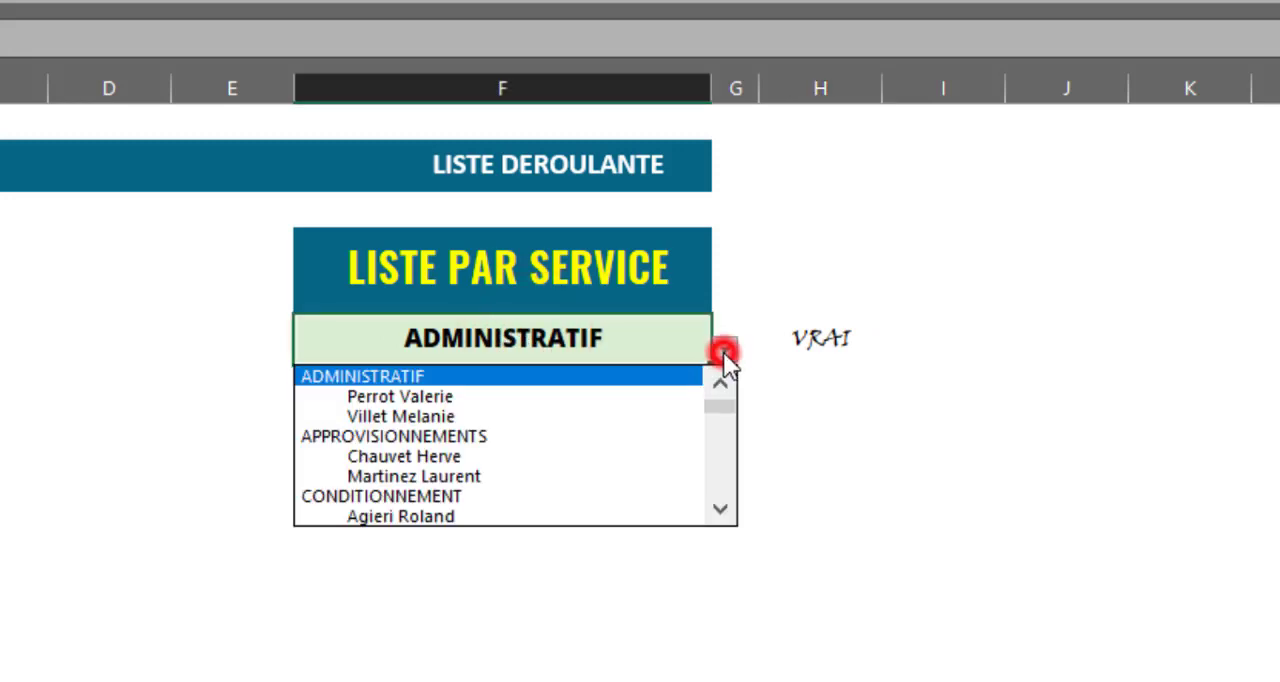
pyautogui.click(503, 397)
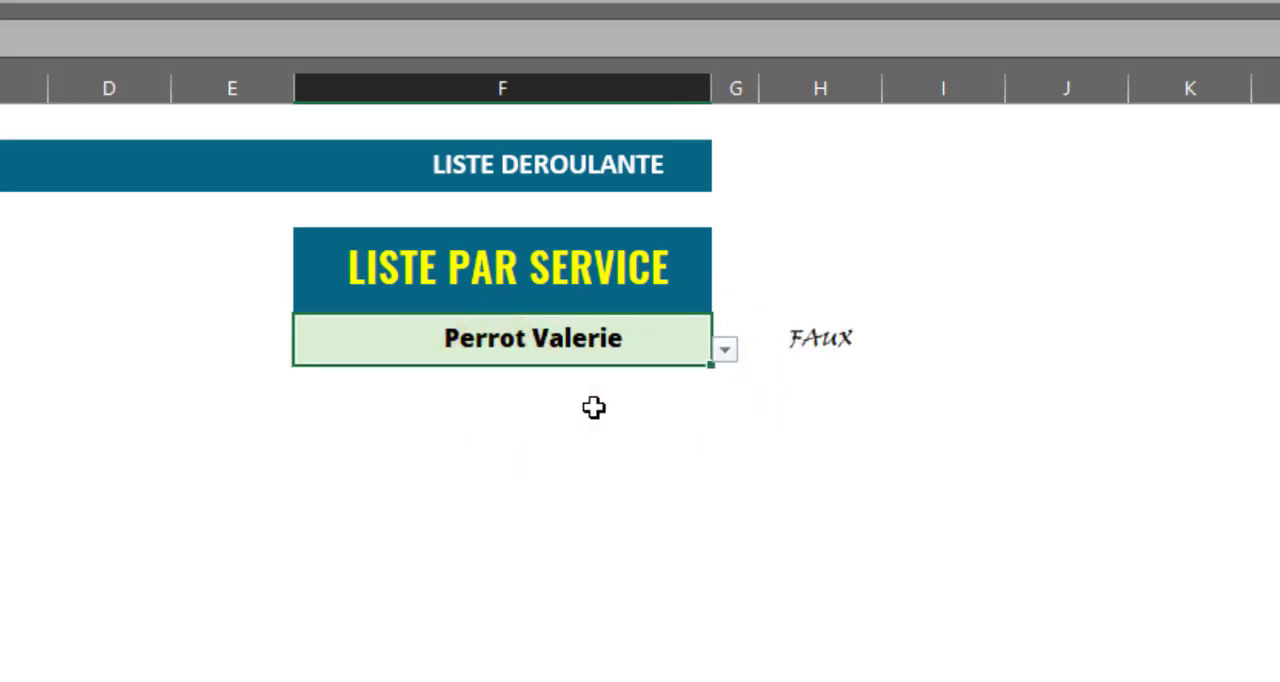
# Convert the H5 formula's logical result to a number by inserting -- before EXACT.
pyautogui.click(818, 341)
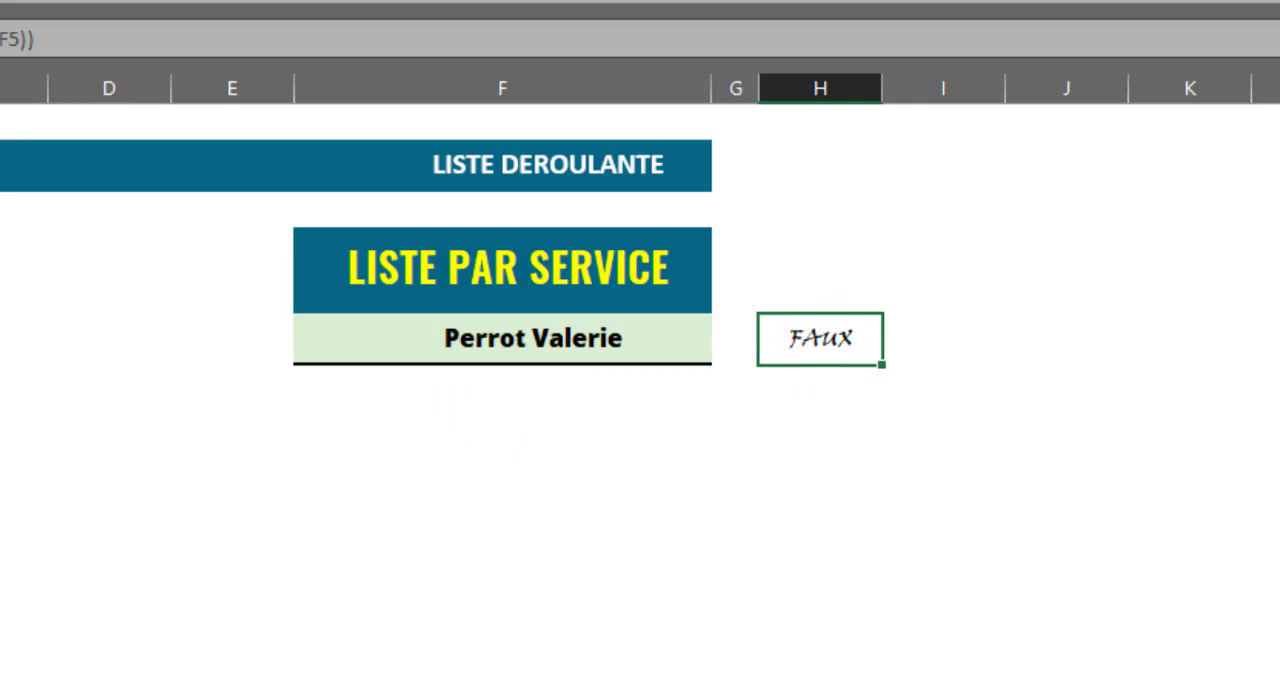
pyautogui.click(36, 39)
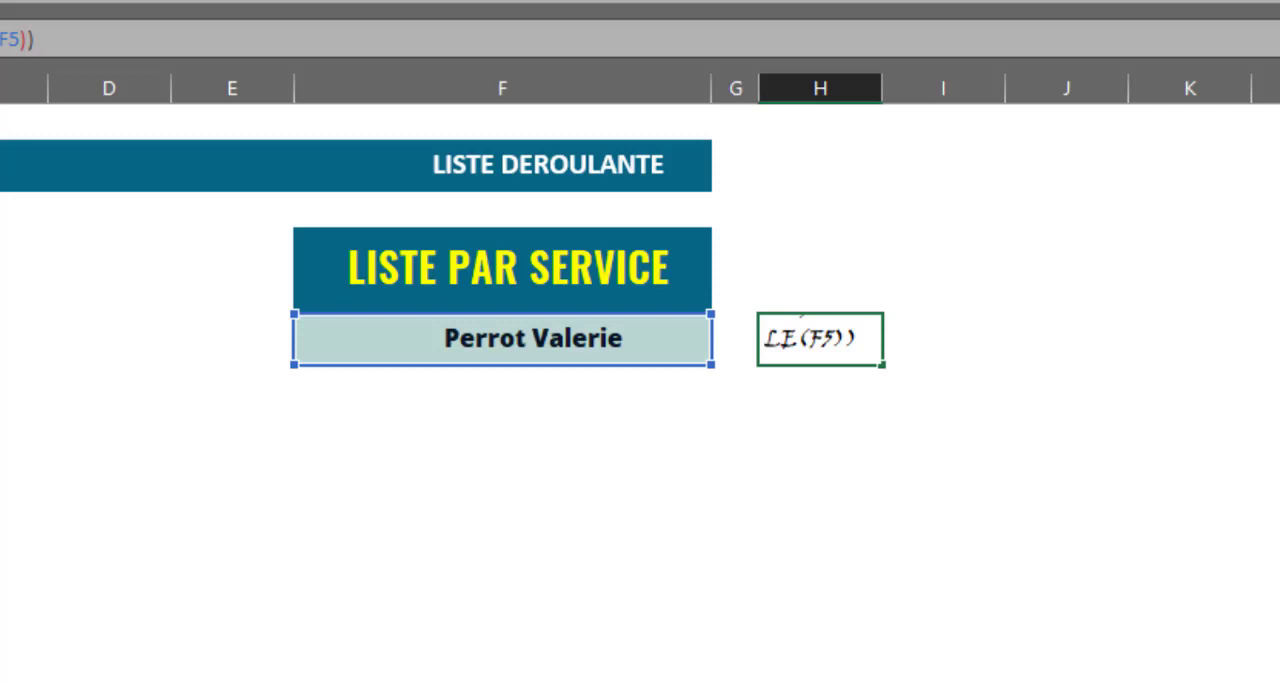
pyautogui.write('s')
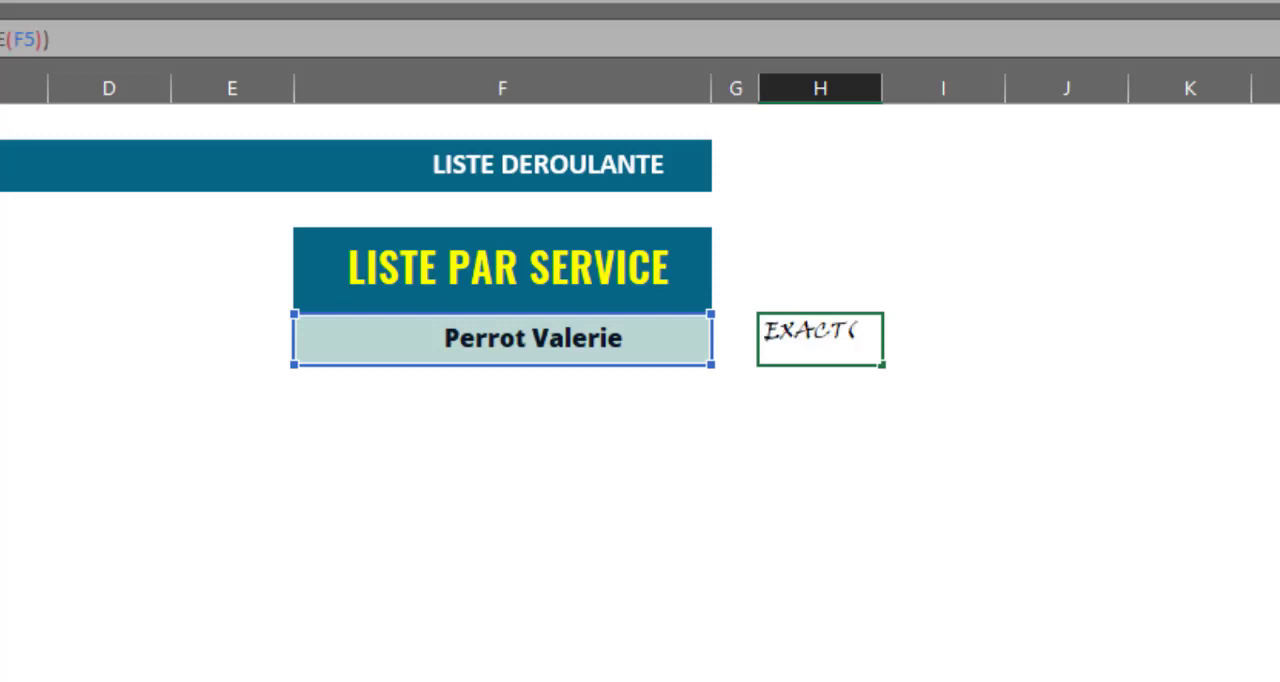
pyautogui.press('Return')
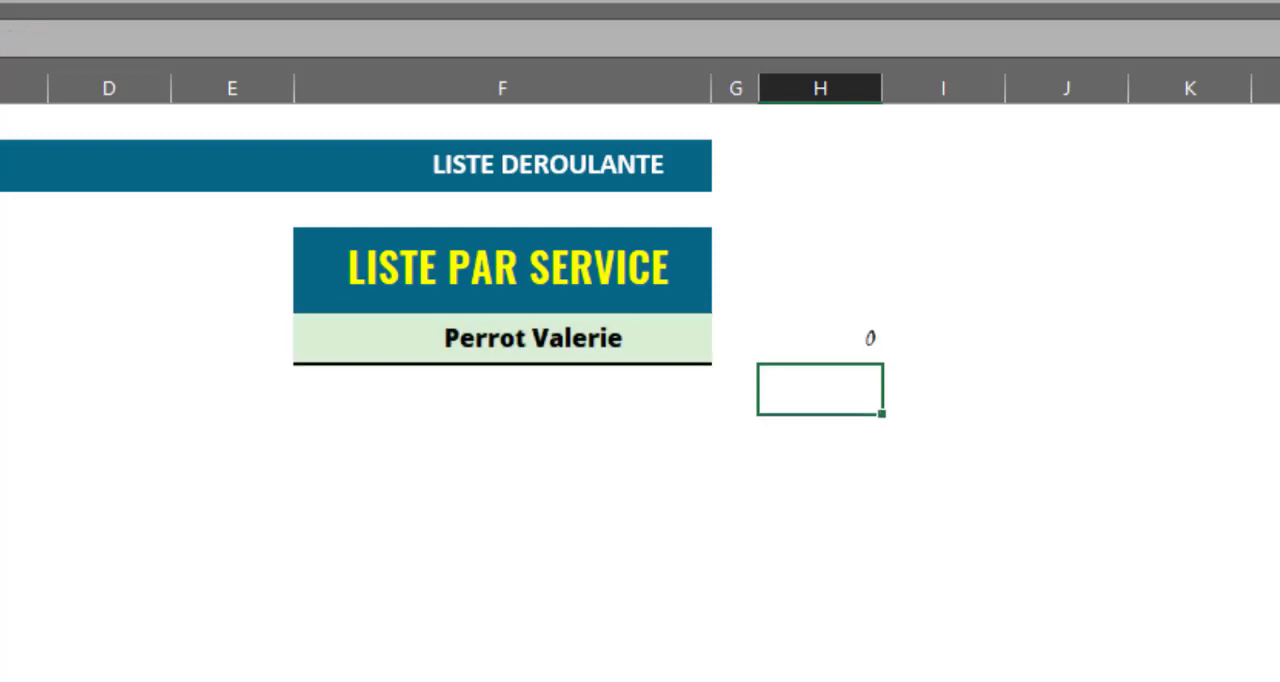
# Choose the ADMINISTRATIF service from the drop-down list in F5 to test the numeric formula.
pyautogui.click(612, 337)
pyautogui.click(723, 352)
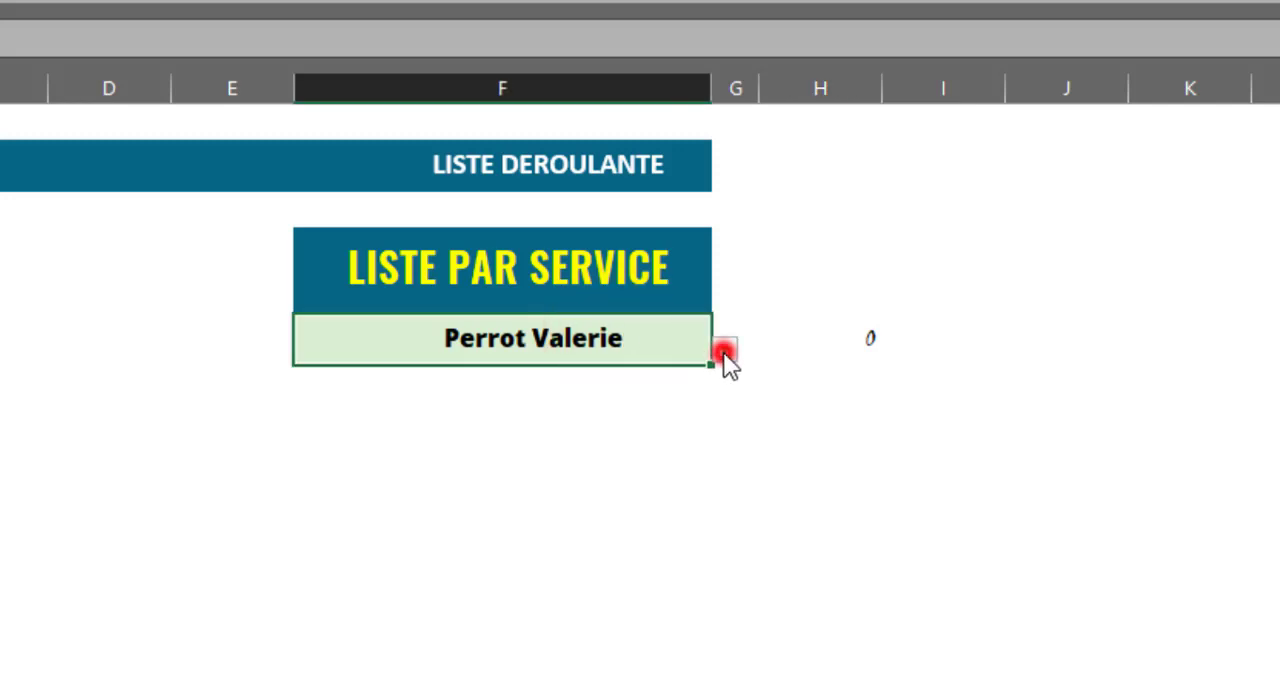
pyautogui.moveTo(722, 409); pyautogui.dragTo(722, 376)
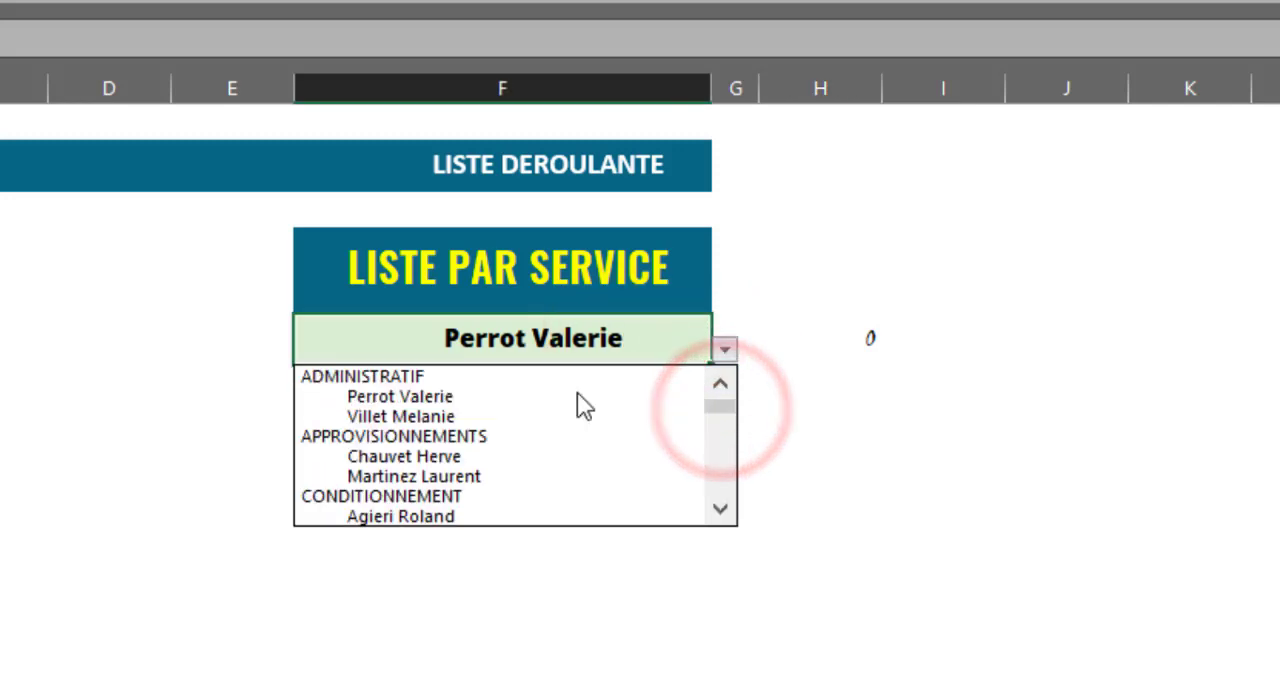
pyautogui.click(448, 378)
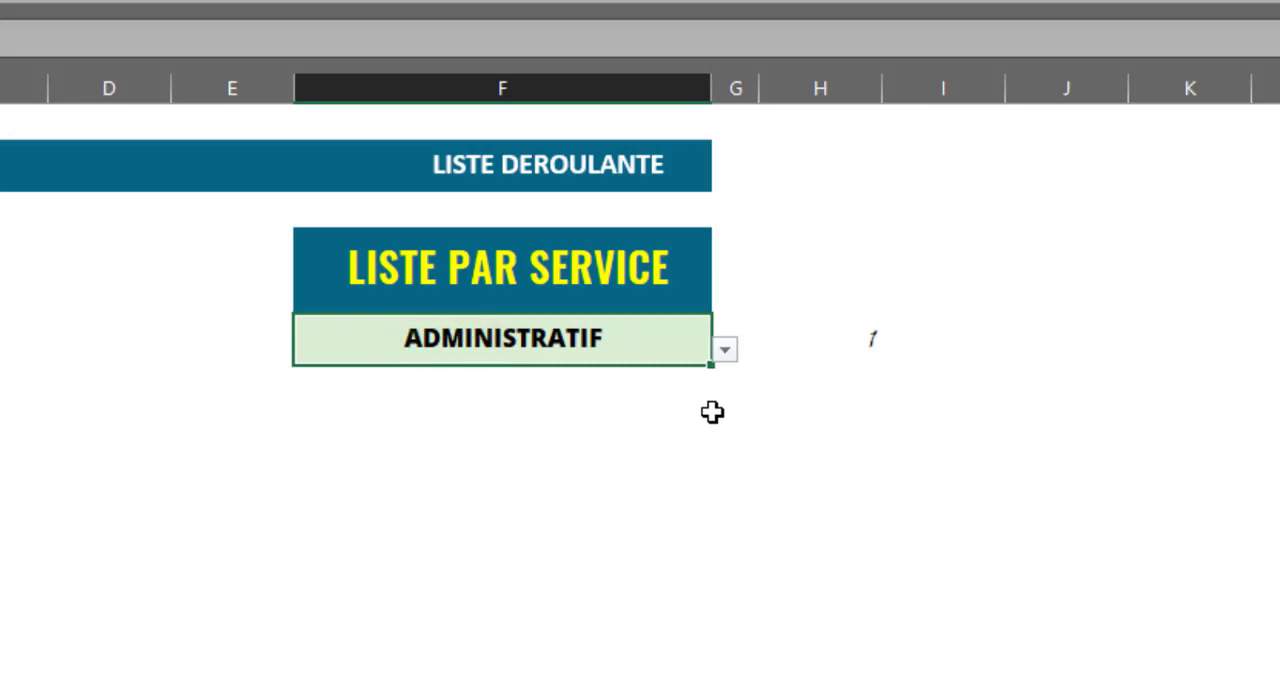
# Wrap the H5 formula in SI, testing =1, with "Veuillez sélectionner un Agent !" if true and empty text ("") if false.
pyautogui.click(862, 350)
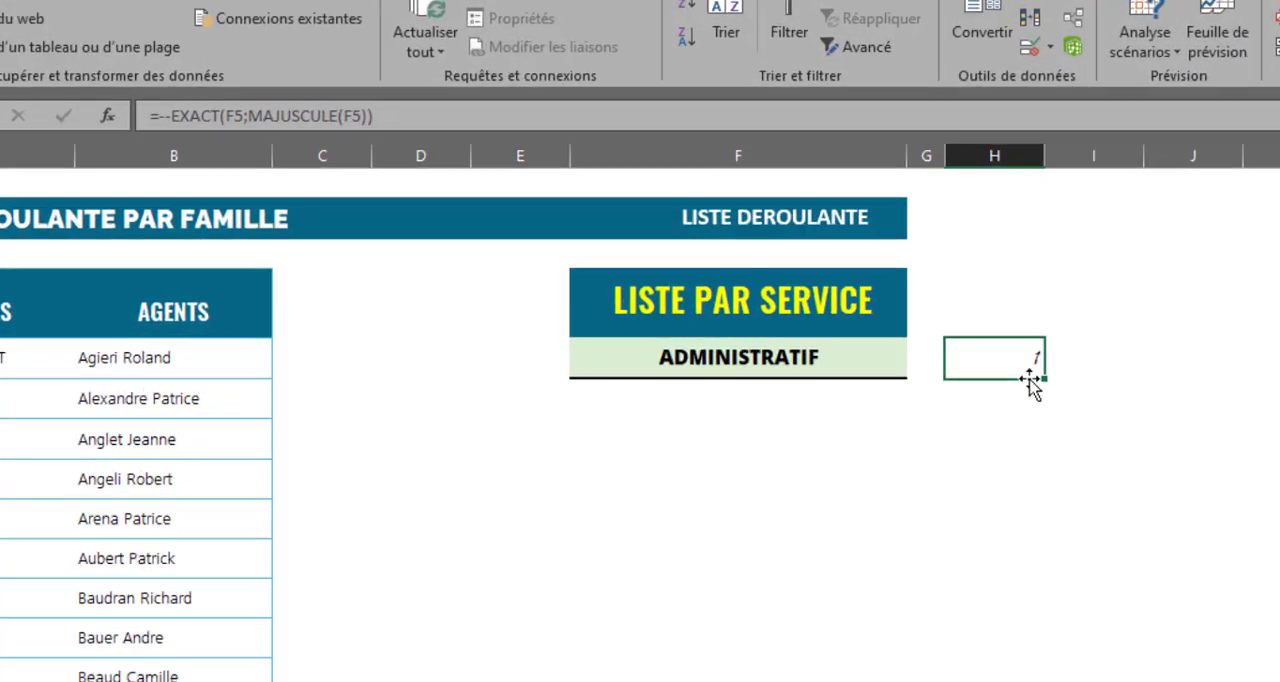
pyautogui.doubleClick(994, 358)
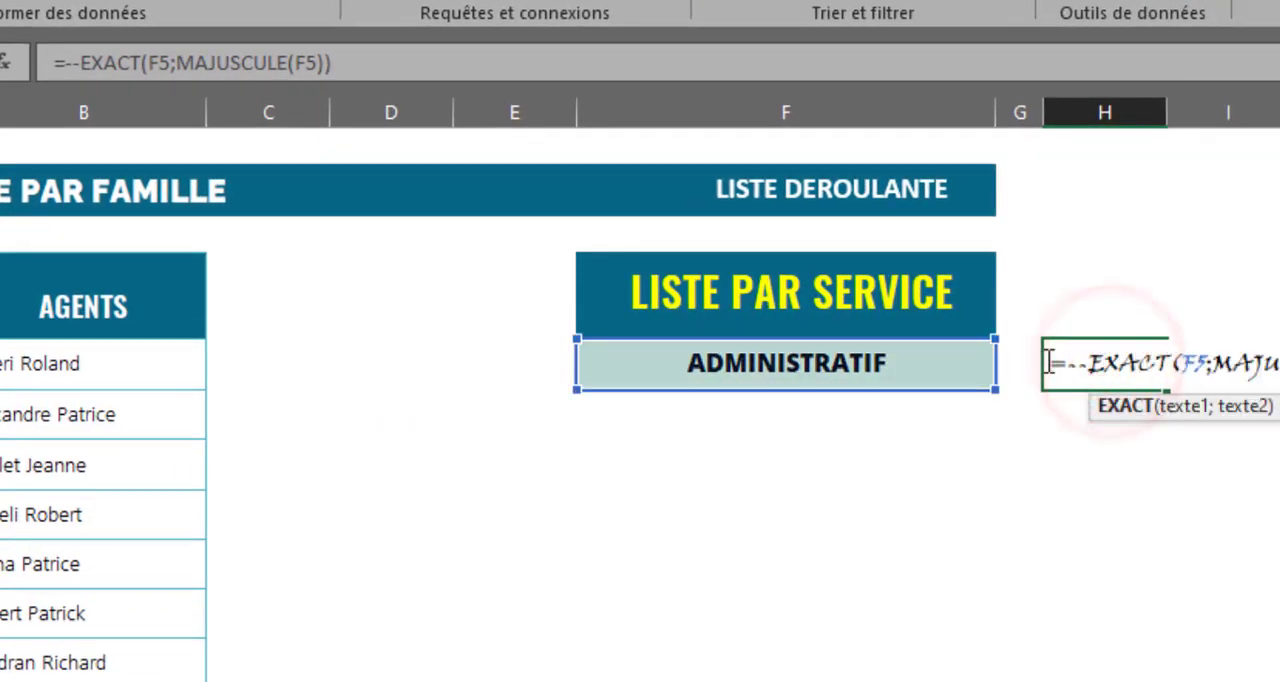
pyautogui.click(1069, 363)
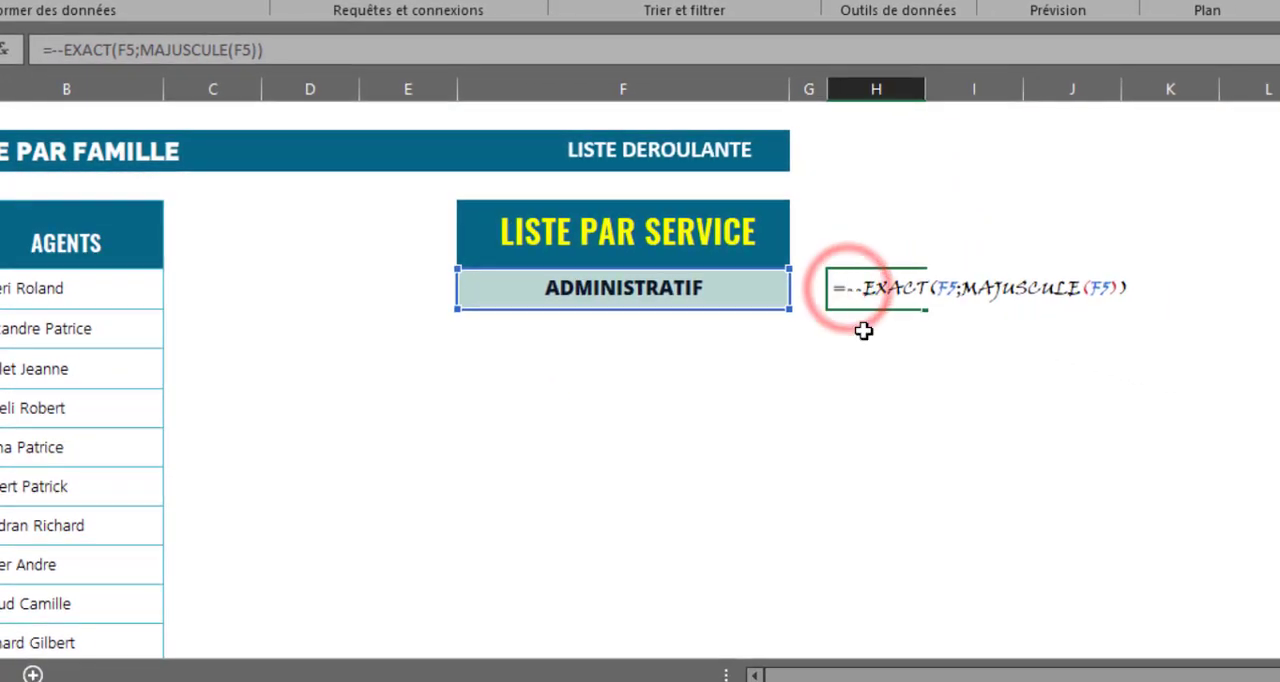
pyautogui.write('SI(')
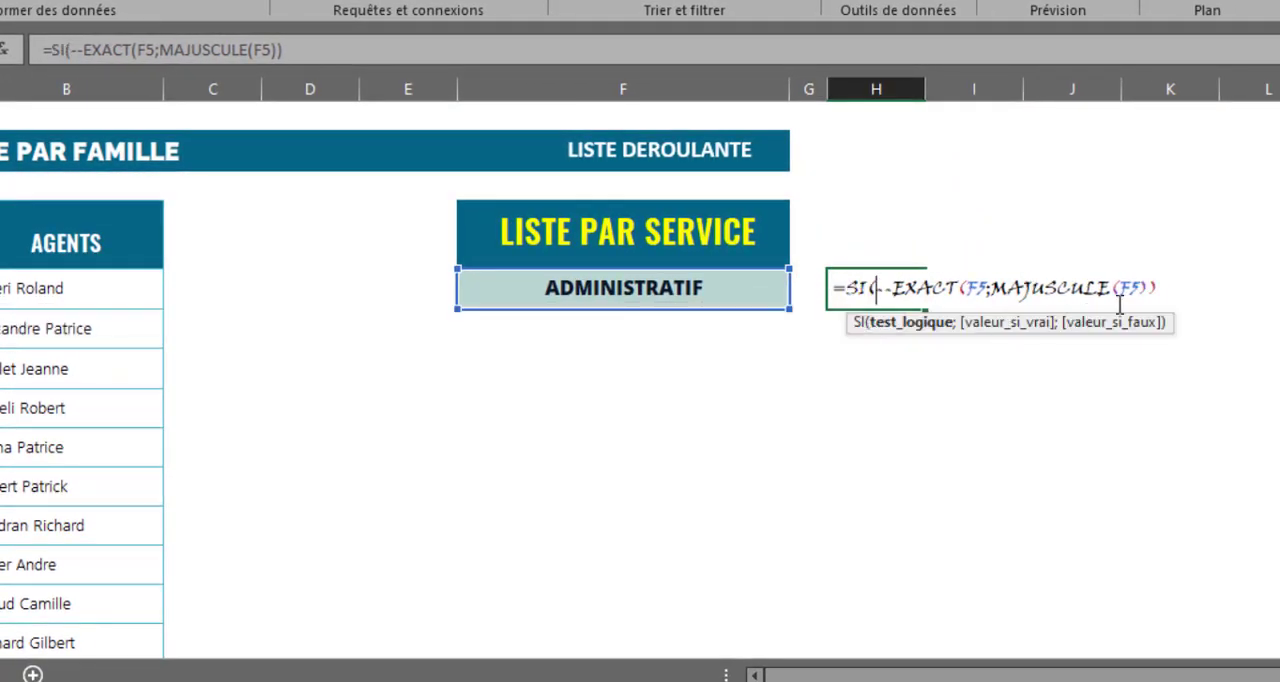
pyautogui.click(1184, 291)
pyautogui.write('=1;"Veuillez sél')
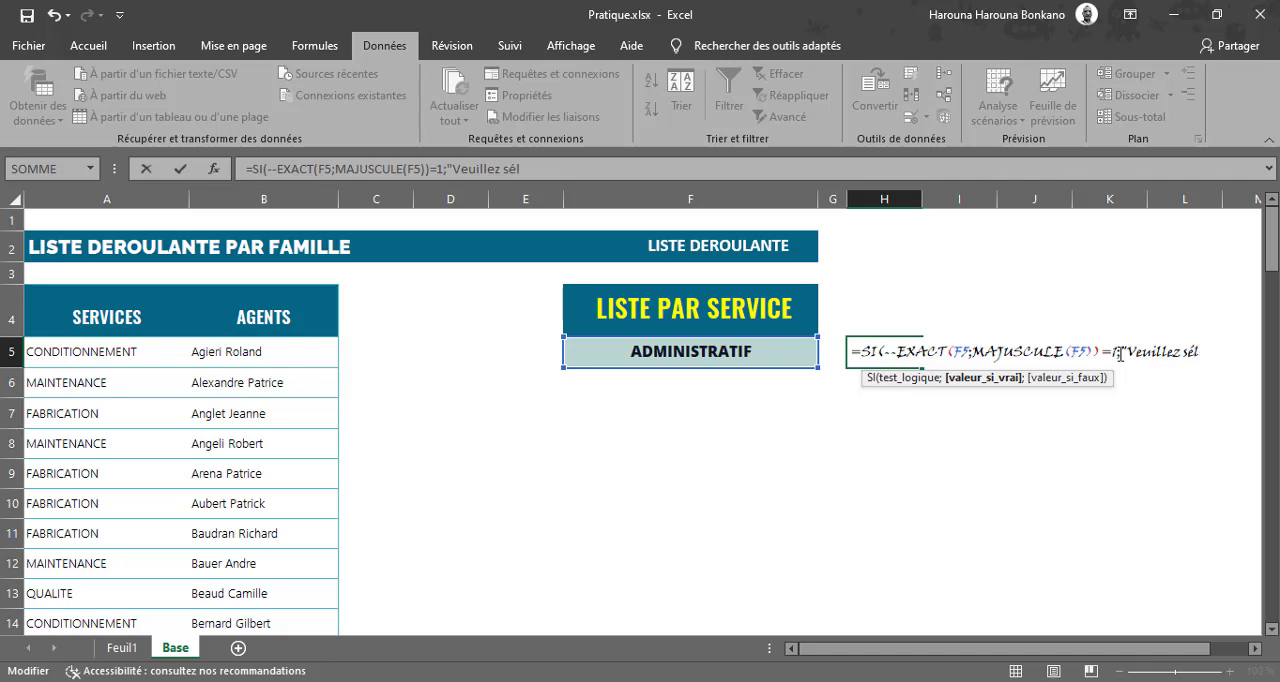
pyautogui.write('ectionner')
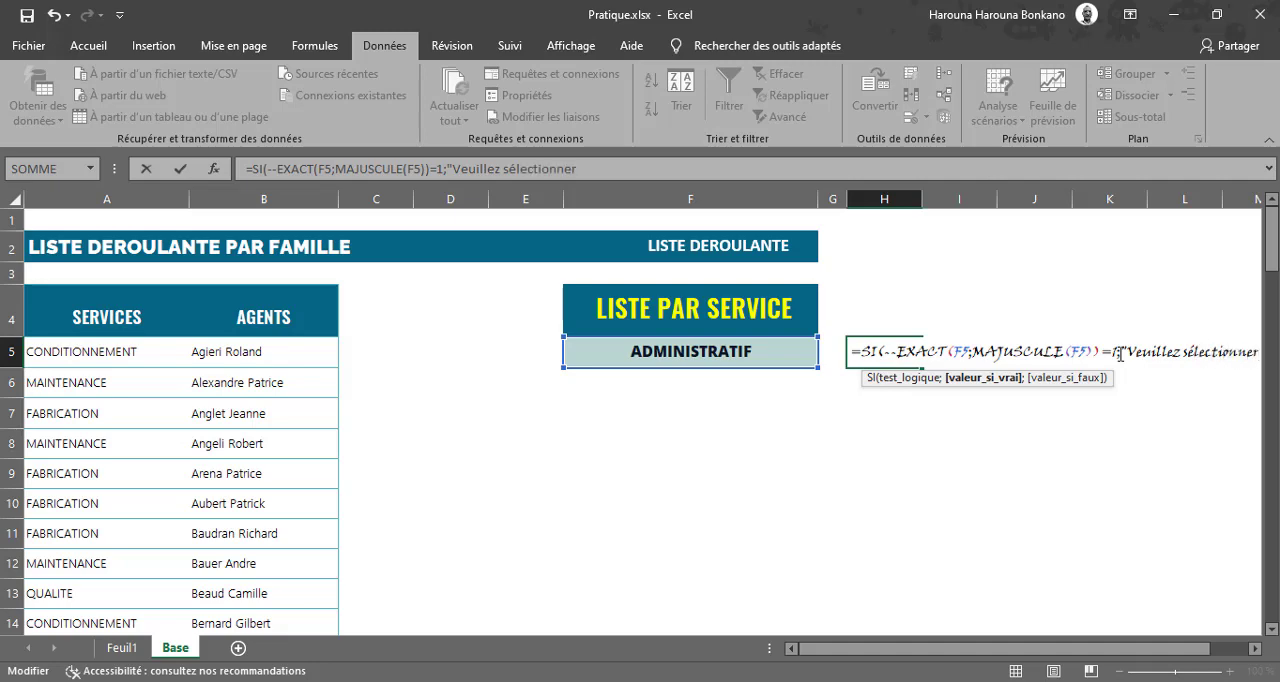
pyautogui.write(' un Agent')
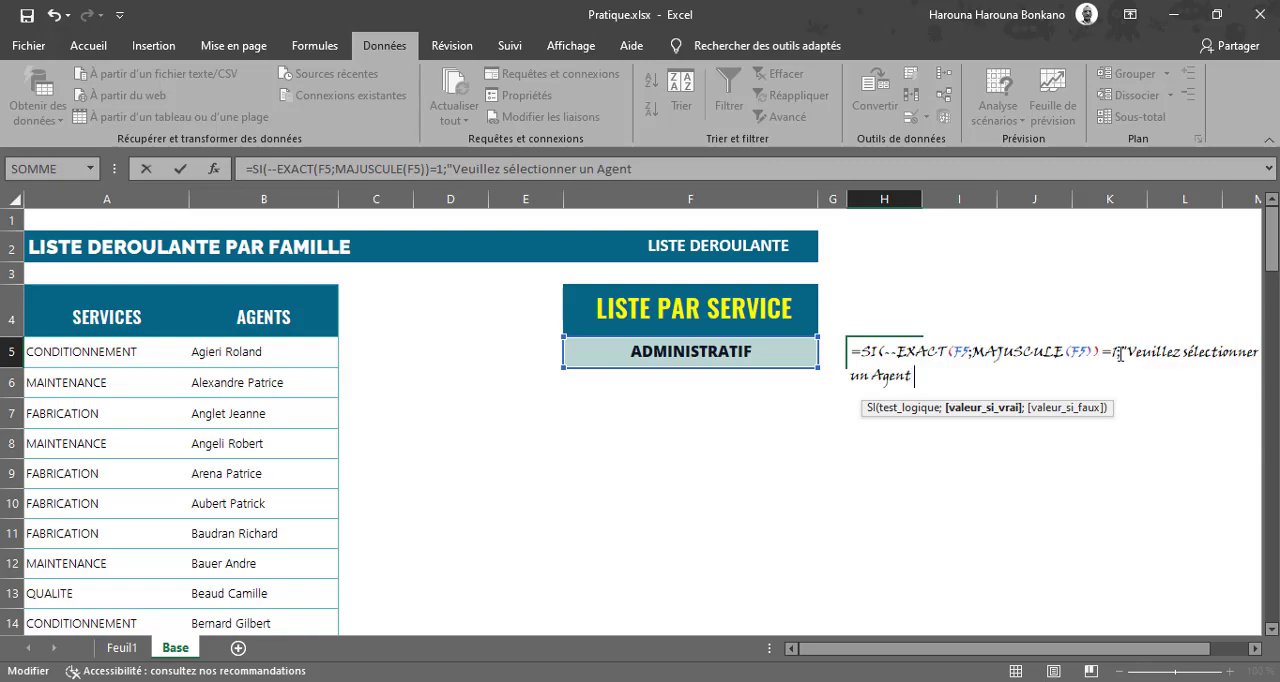
pyautogui.write('!')
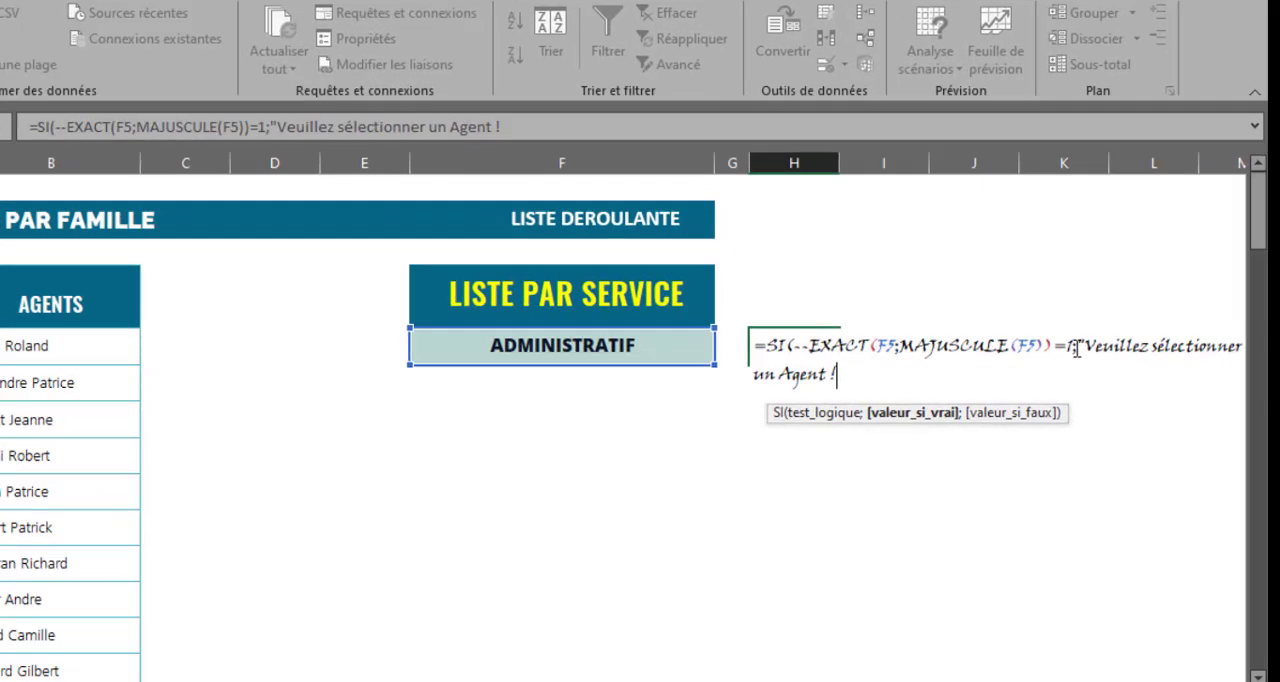
pyautogui.write('";')
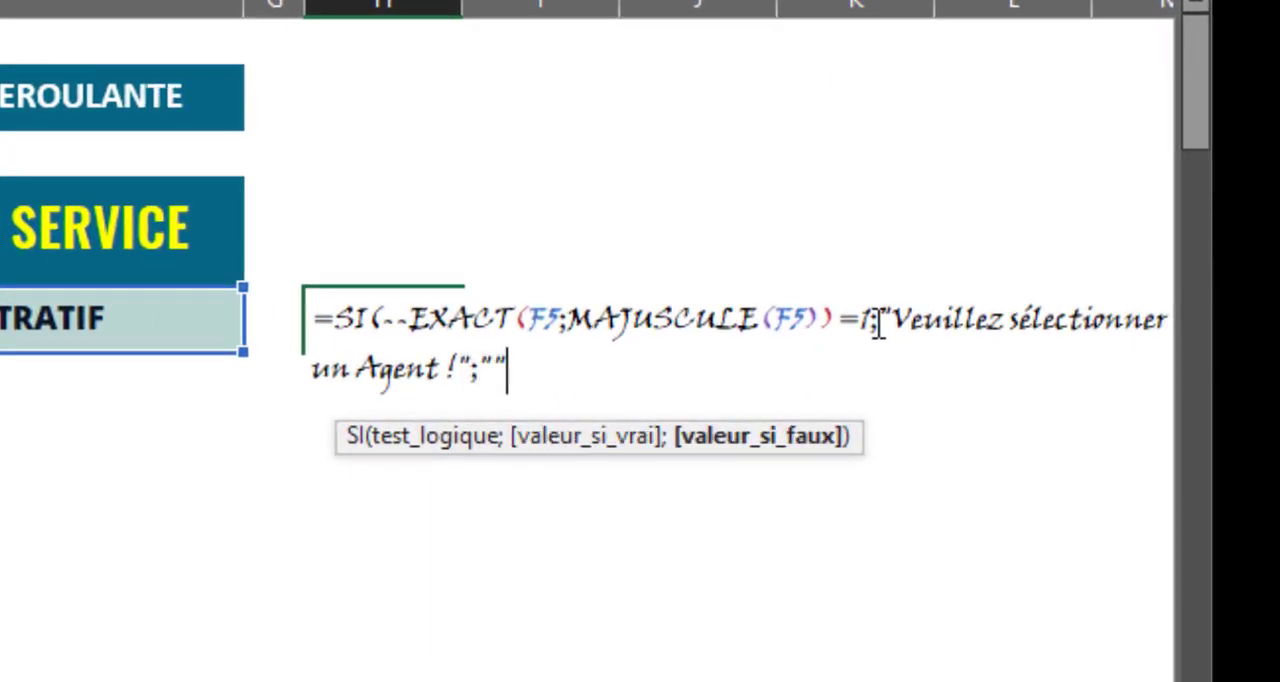
pyautogui.write('"")')
pyautogui.hotkey('ctrl', 'Return')
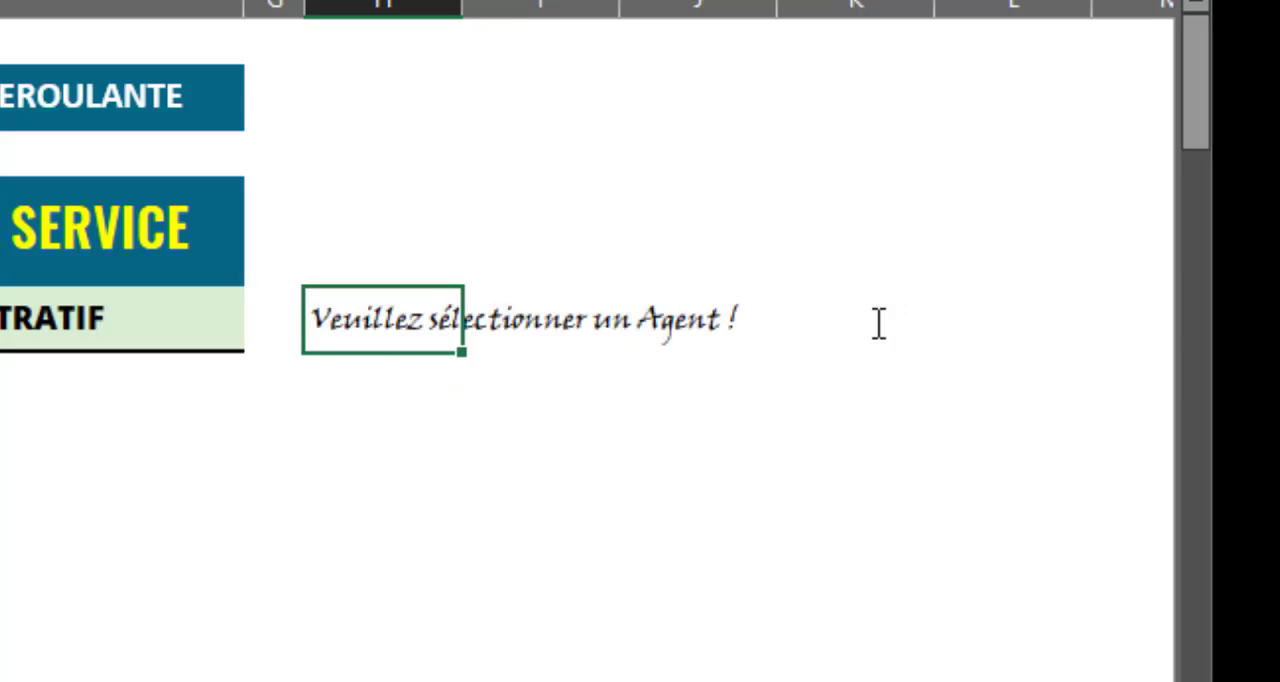
# Test the message formula by choosing the first agent under APPROVISIONNEMENTS in F5, and finish with ADMINISTRATIF selected.
pyautogui.click(185, 311)
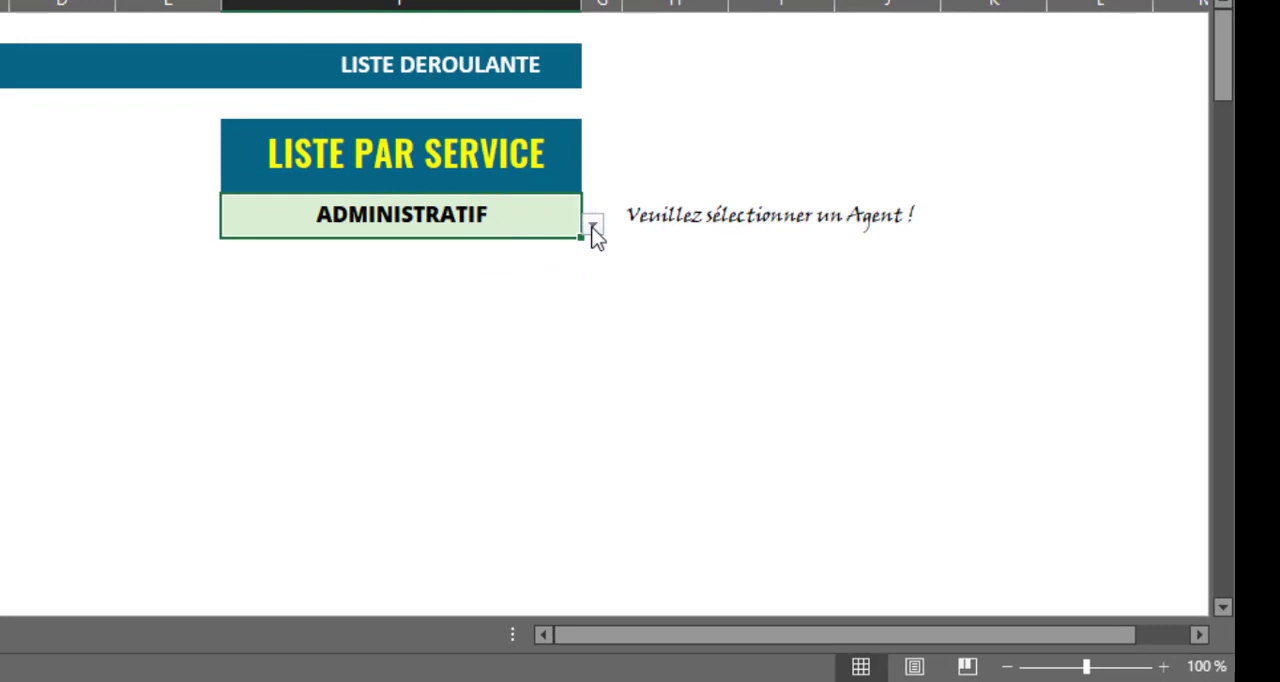
pyautogui.click(593, 226)
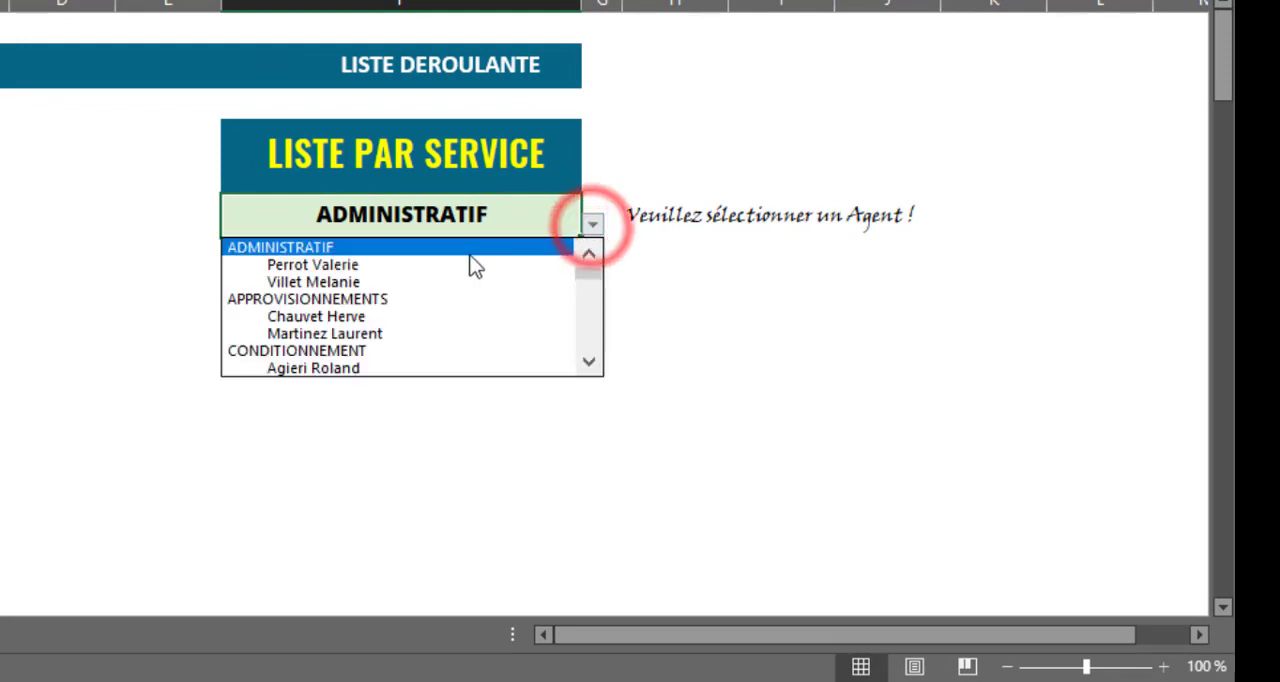
pyautogui.click(373, 316)
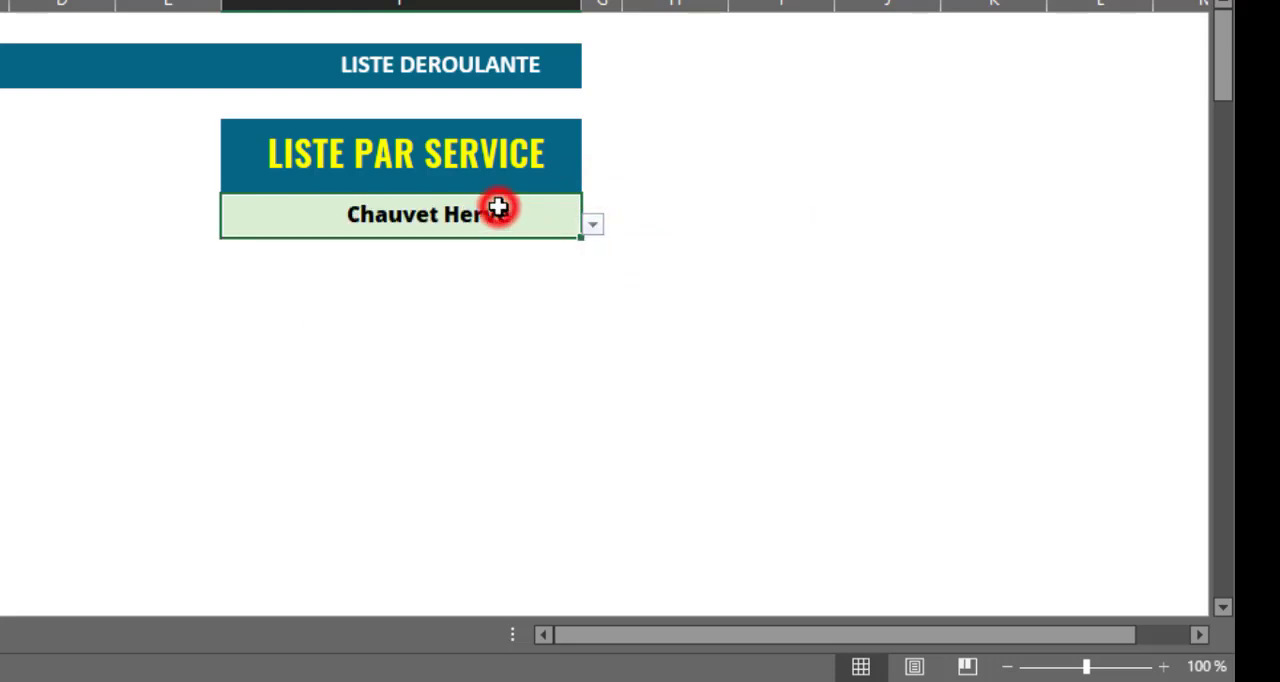
pyautogui.click(592, 226)
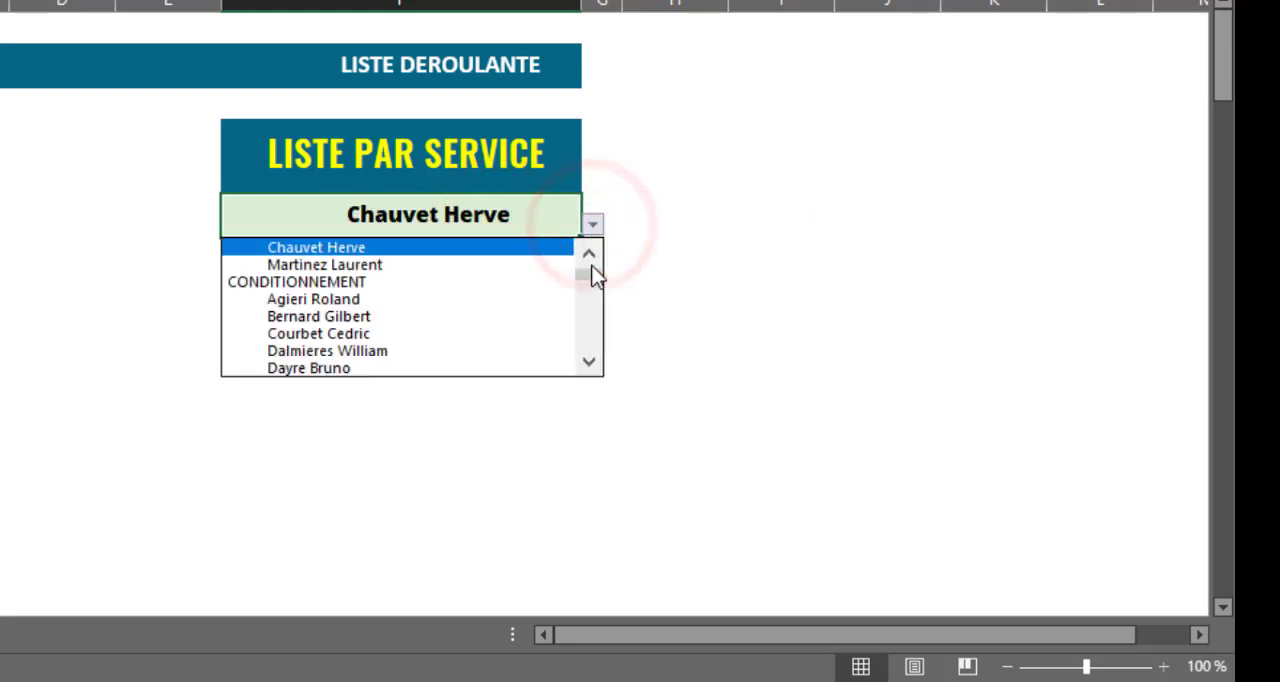
pyautogui.moveTo(595, 275); pyautogui.dragTo(594, 263)
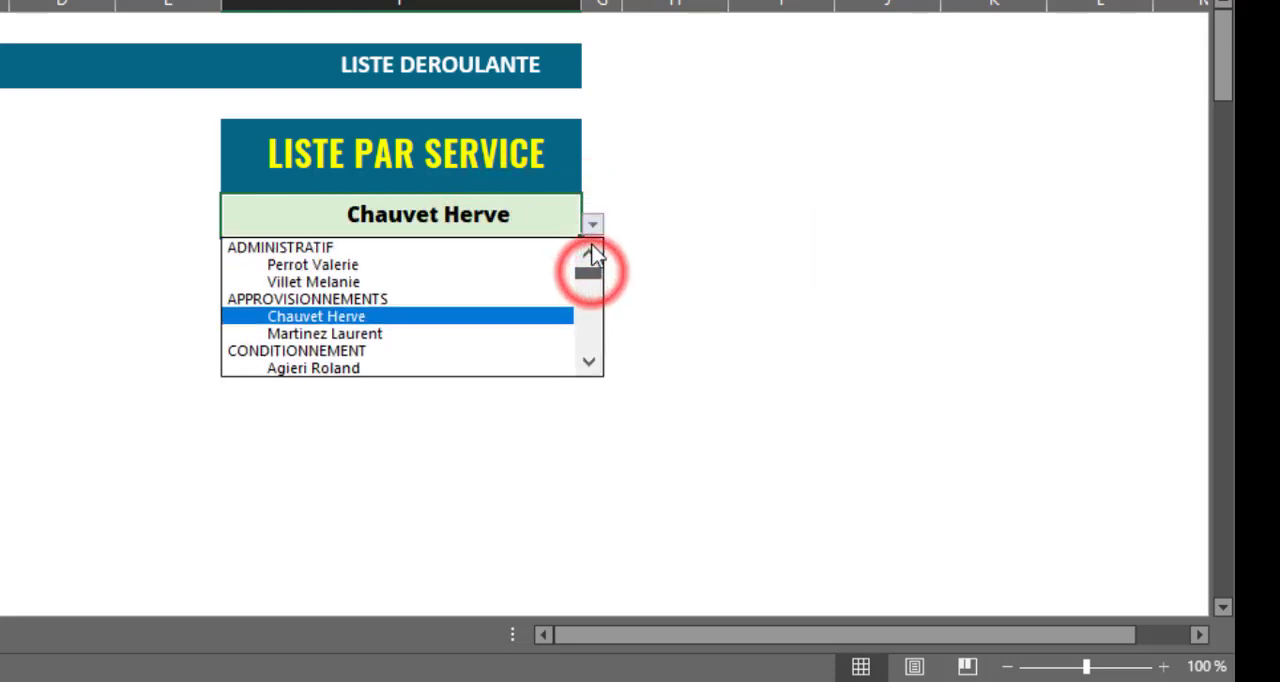
pyautogui.click(415, 252)
# Start a "Texte qui contient" conditional formatting rule on H5, using "Veuillez sélectionner un Agent !" copied from its formula as the matching text.
pyautogui.click(660, 212)
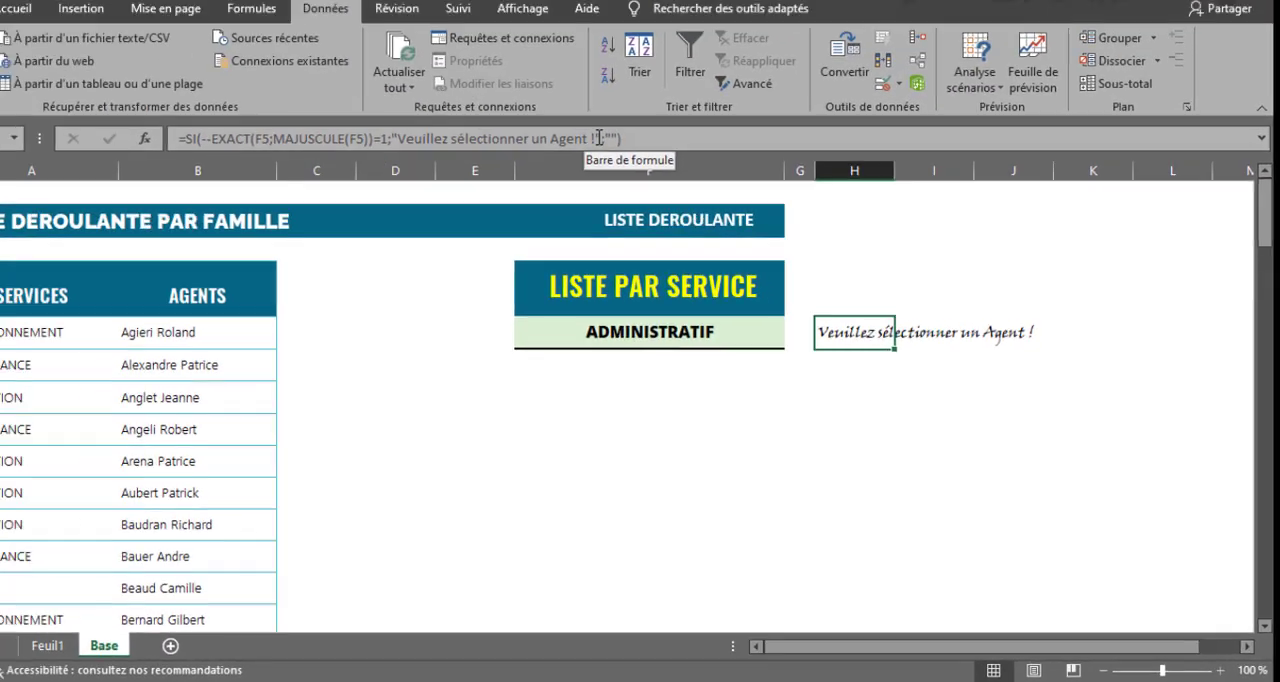
pyautogui.click(641, 168)
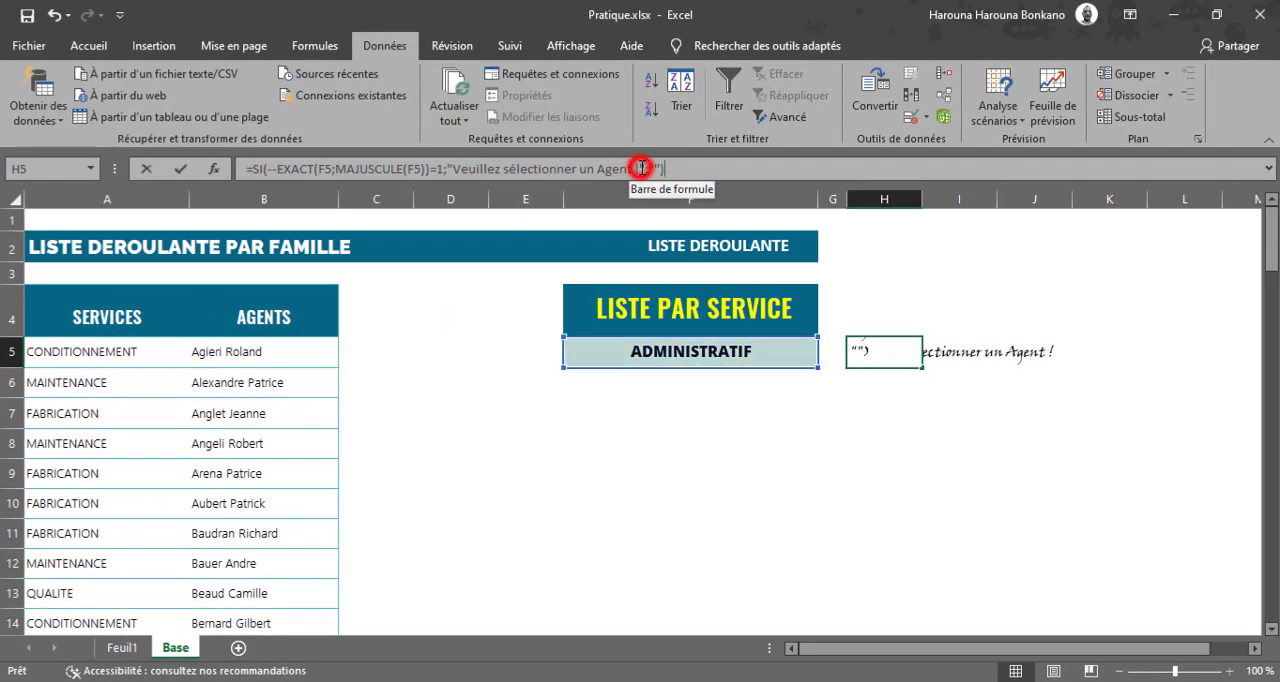
pyautogui.moveTo(641, 168); pyautogui.dragTo(455, 168)
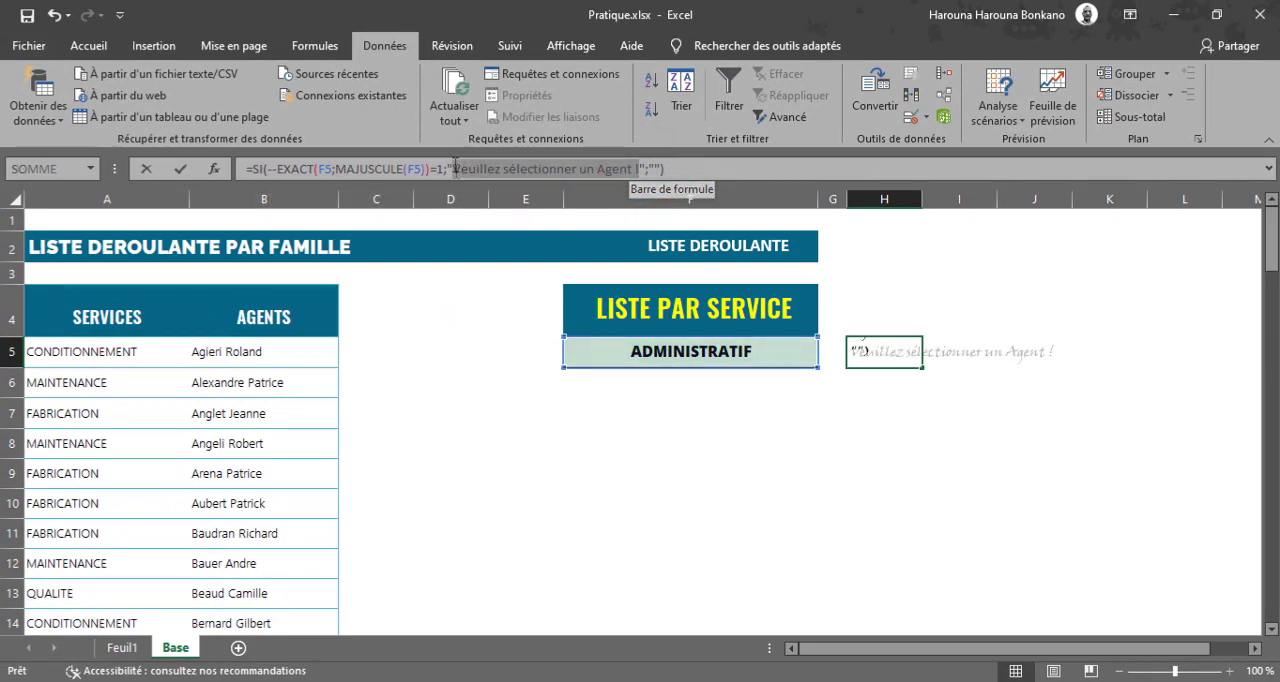
pyautogui.press('Escape')
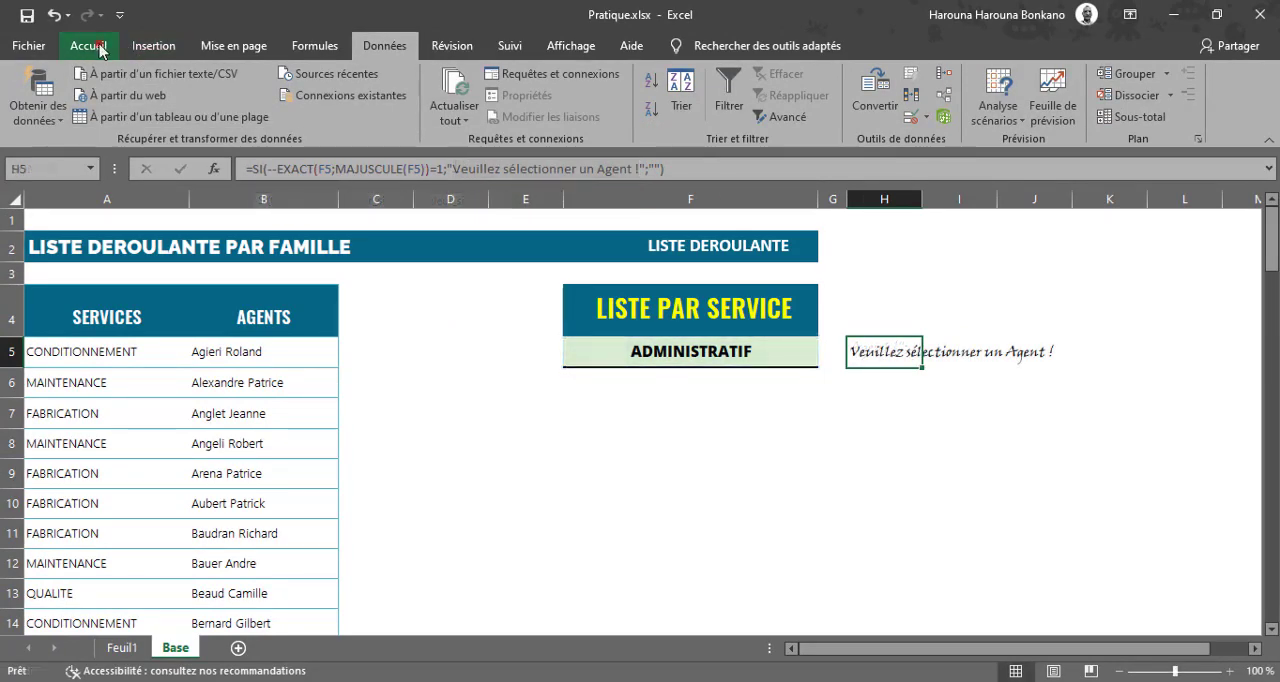
pyautogui.click(94, 45)
pyautogui.click(668, 118)
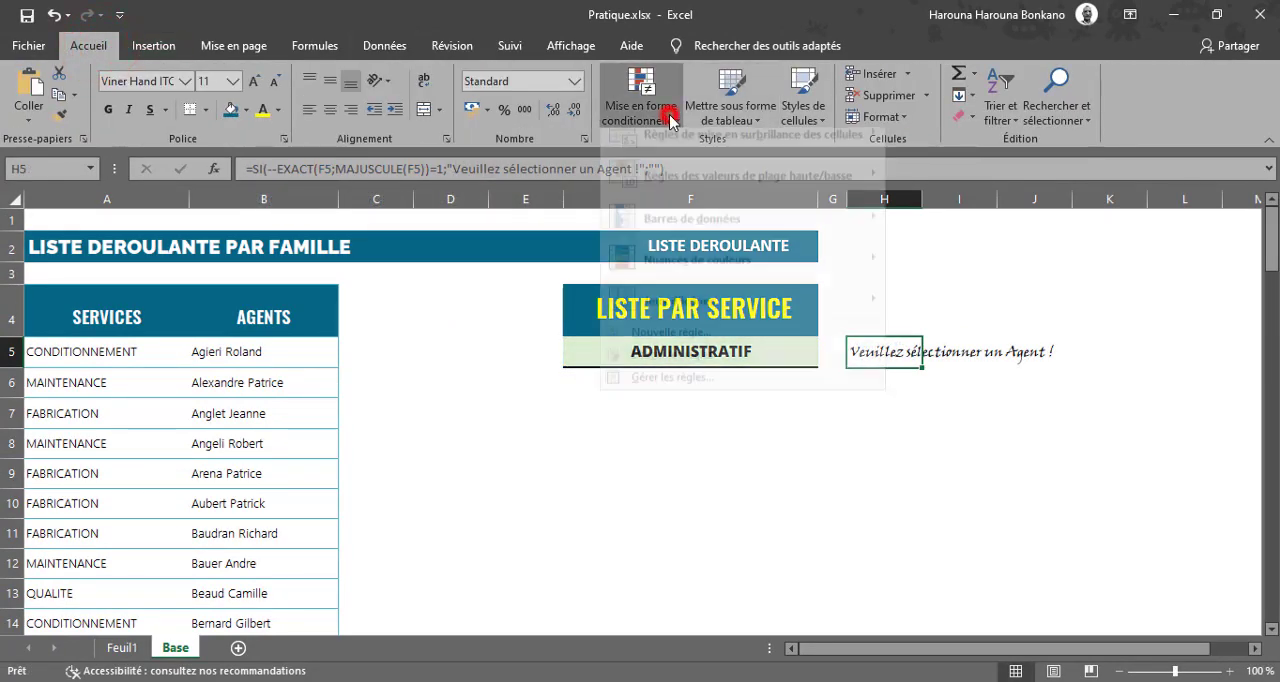
pyautogui.moveTo(840, 152)
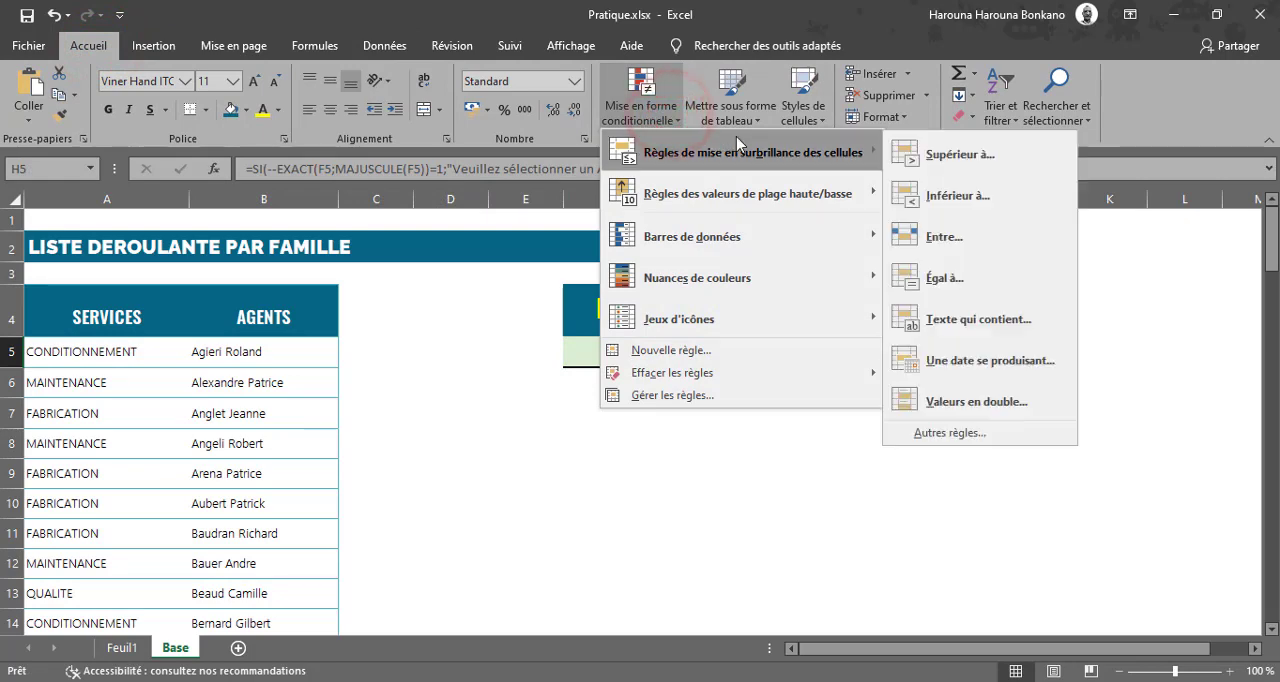
pyautogui.click(960, 319)
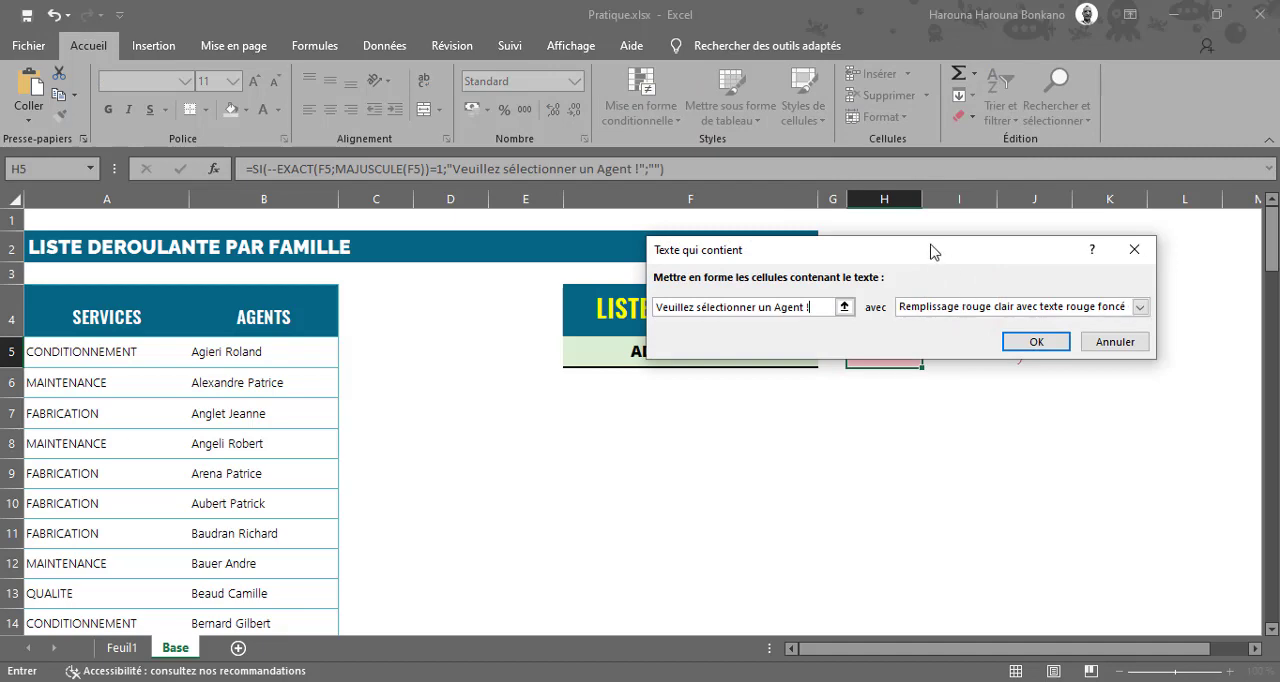
pyautogui.moveTo(930, 250); pyautogui.dragTo(528, 403)
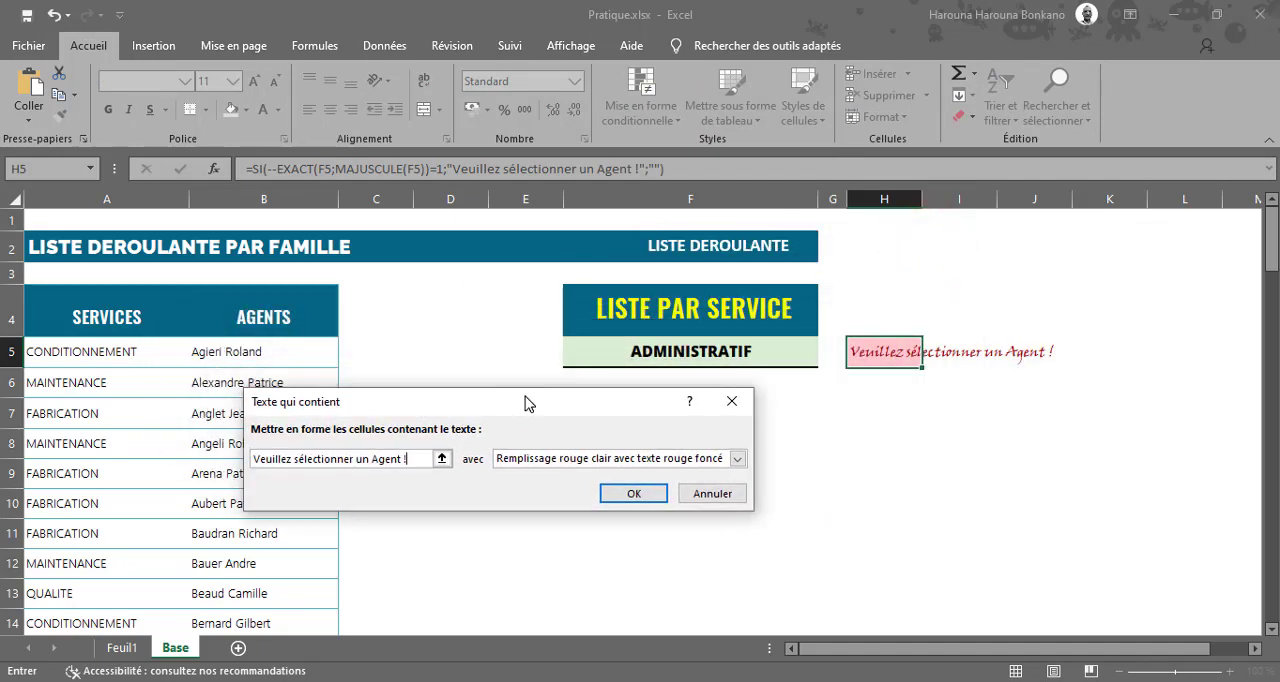
# Give the H5 rule a custom format with the Gras font style and red text colour, and apply the rule.
pyautogui.click(737, 460)
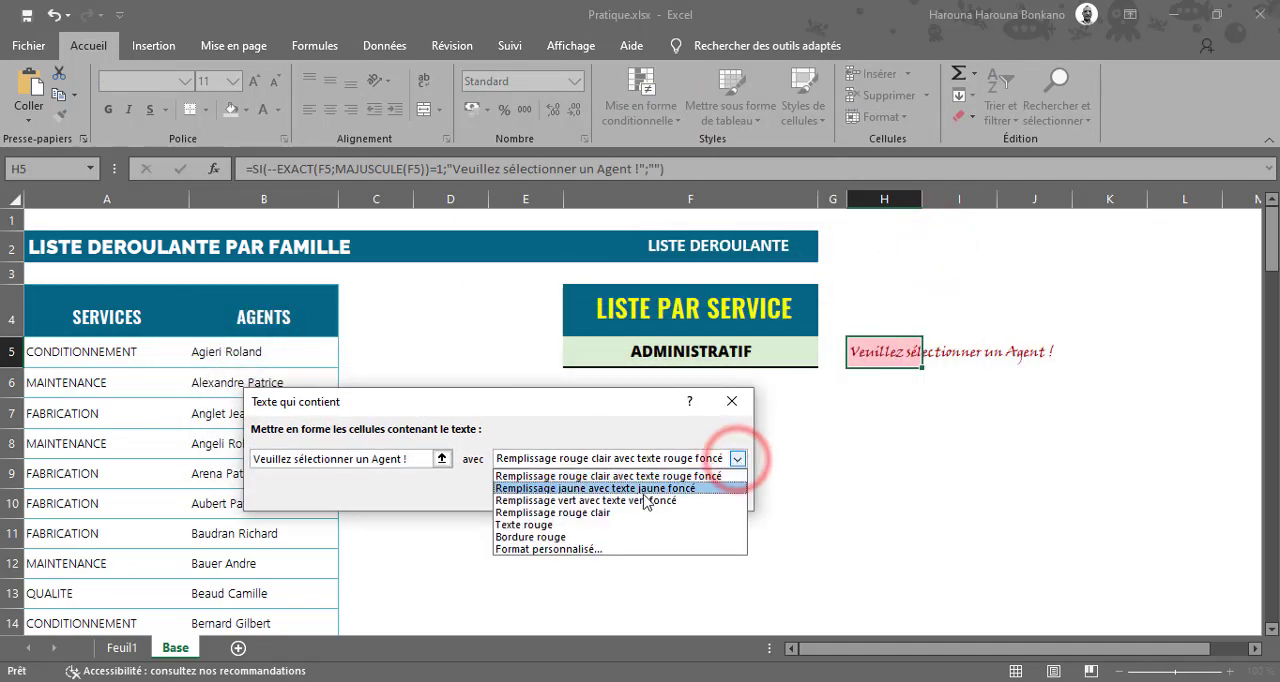
pyautogui.click(587, 550)
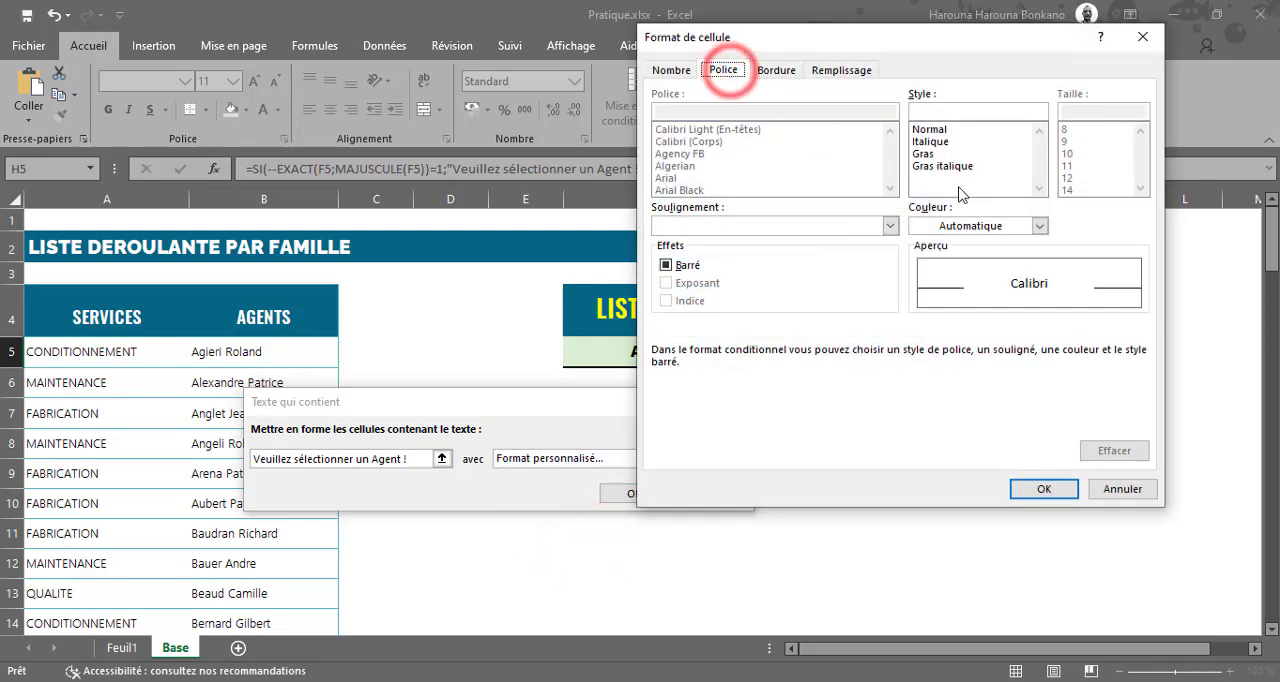
pyautogui.click(922, 153)
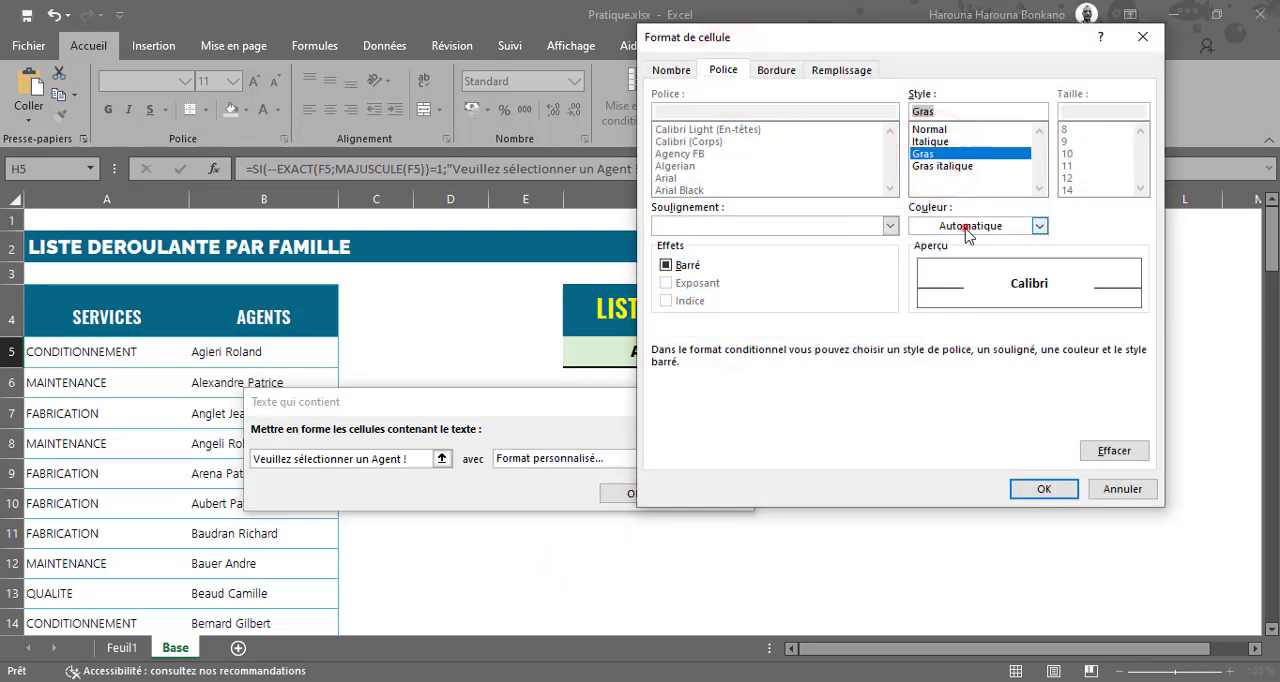
pyautogui.click(1040, 226)
pyautogui.click(934, 393)
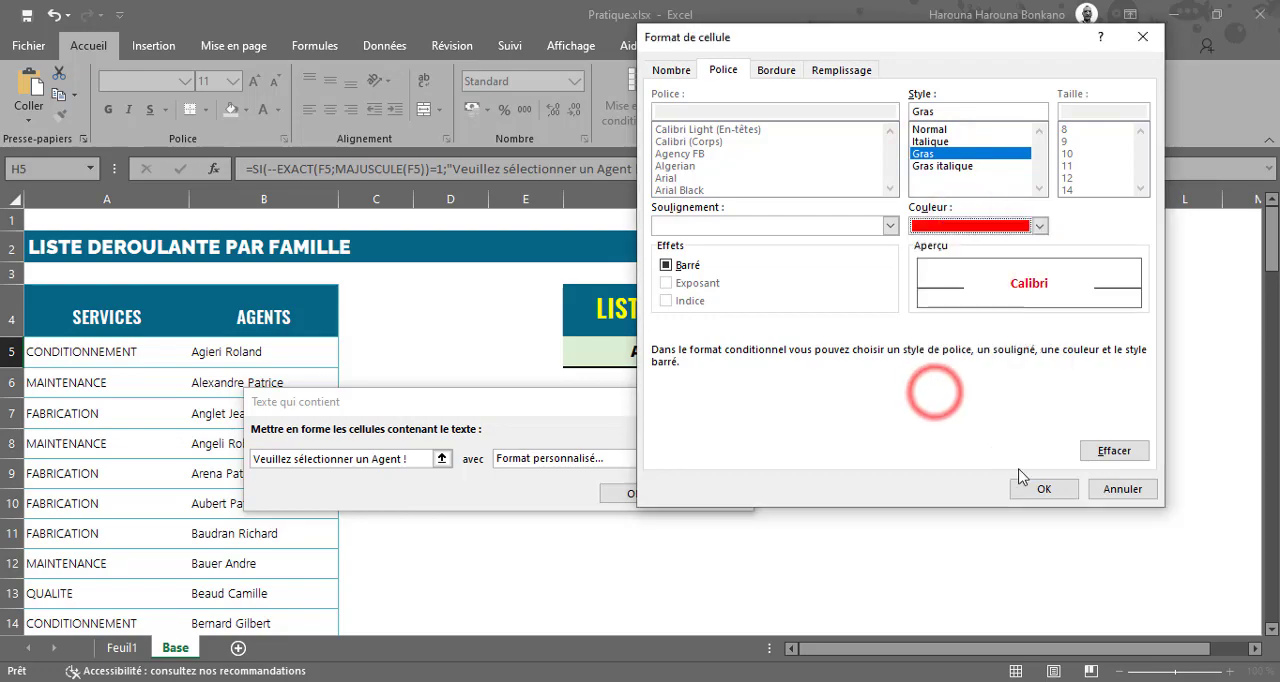
pyautogui.click(1043, 489)
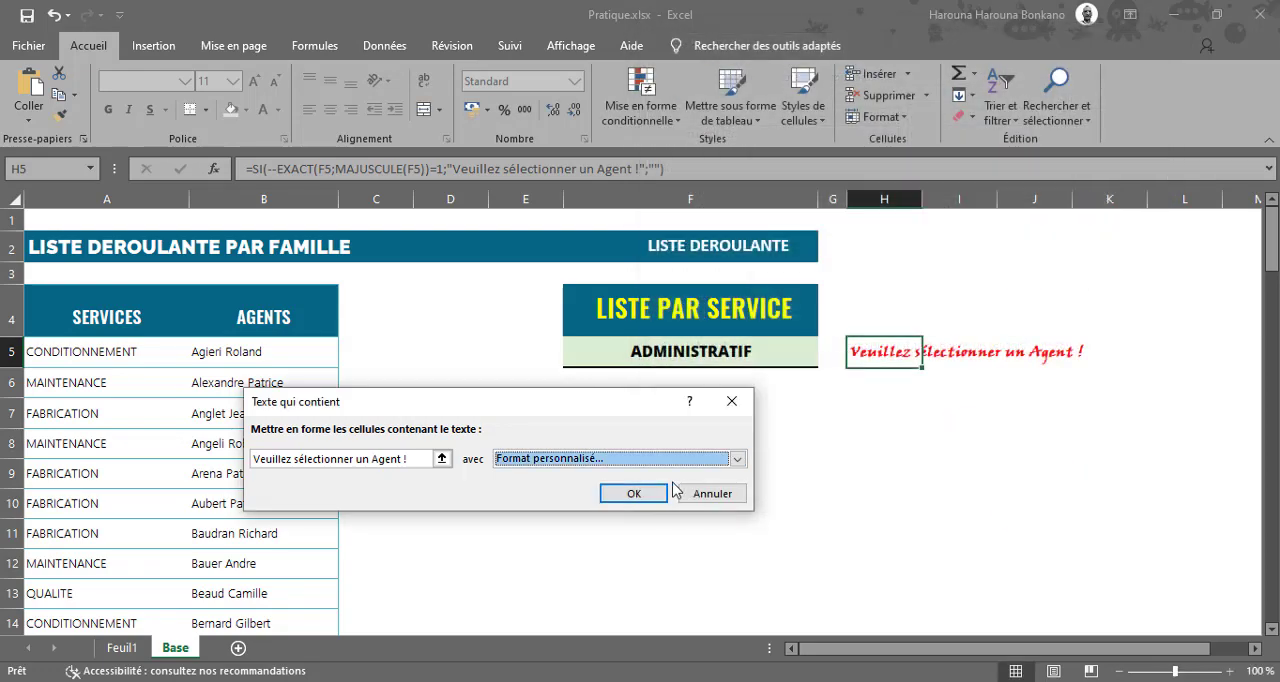
pyautogui.click(633, 494)
pyautogui.click(746, 445)
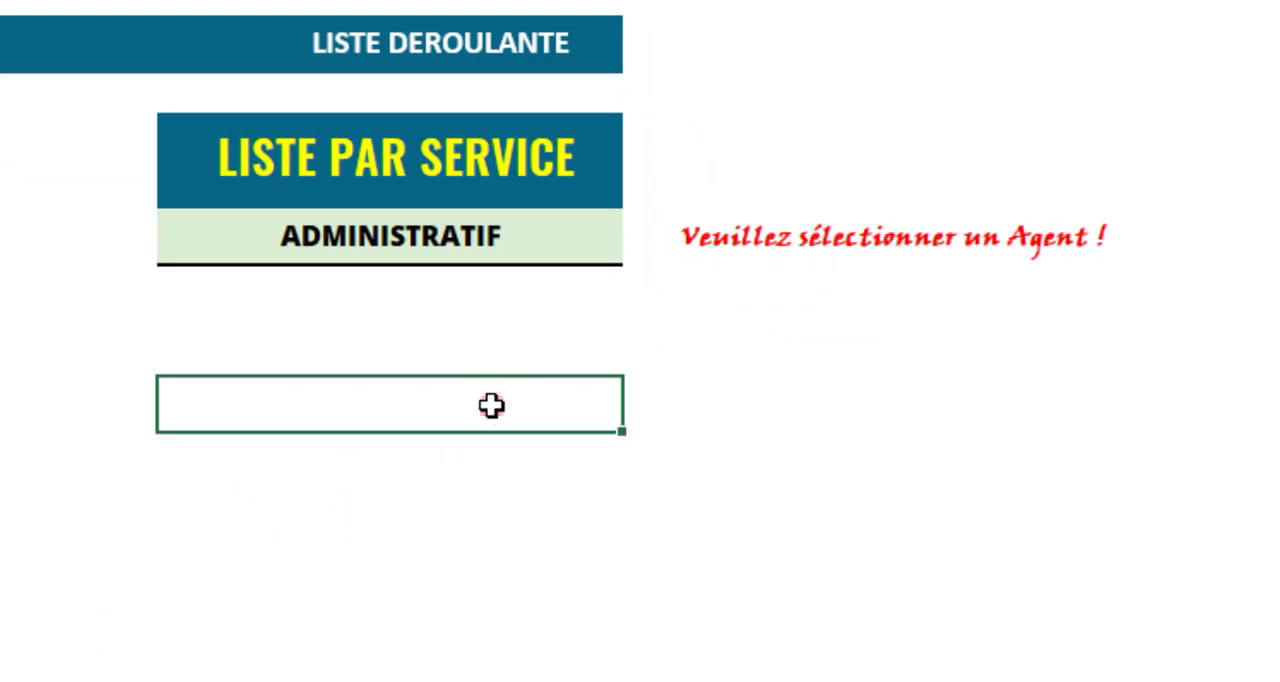
# Test the formatted message by choosing an agent of the CONDITIONNEMENT service from the drop-down list in F5.
pyautogui.click(505, 246)
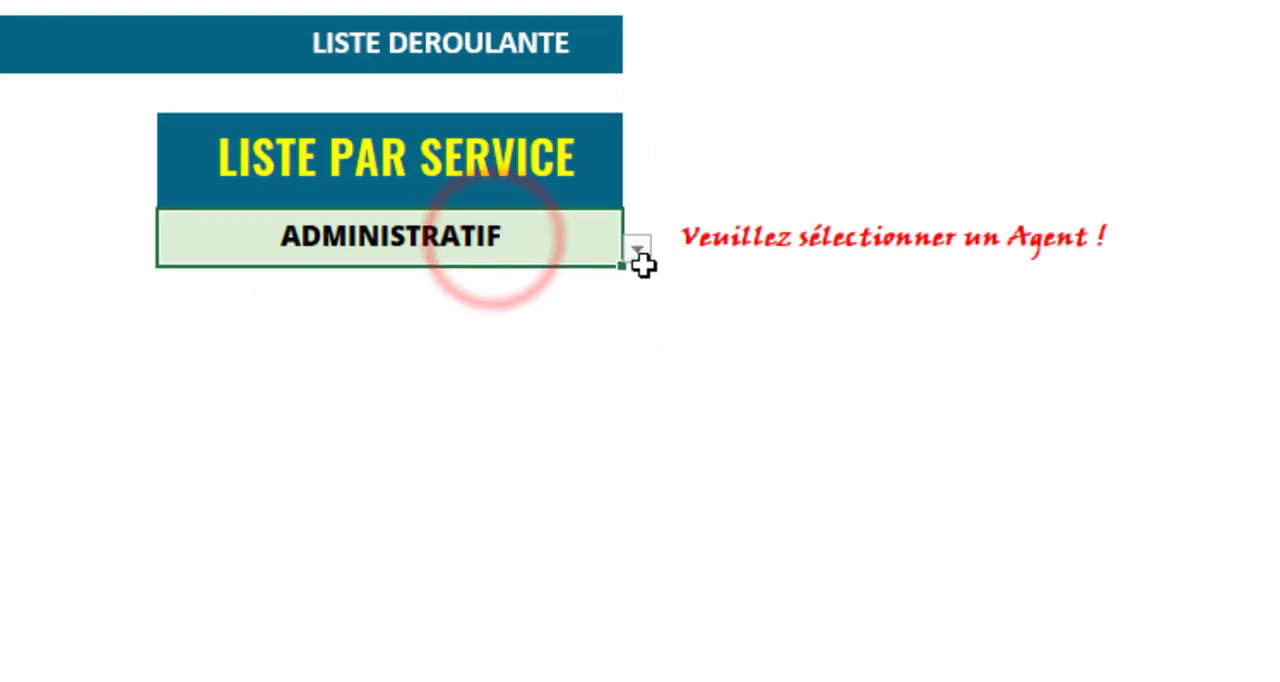
pyautogui.click(638, 250)
pyautogui.click(634, 314)
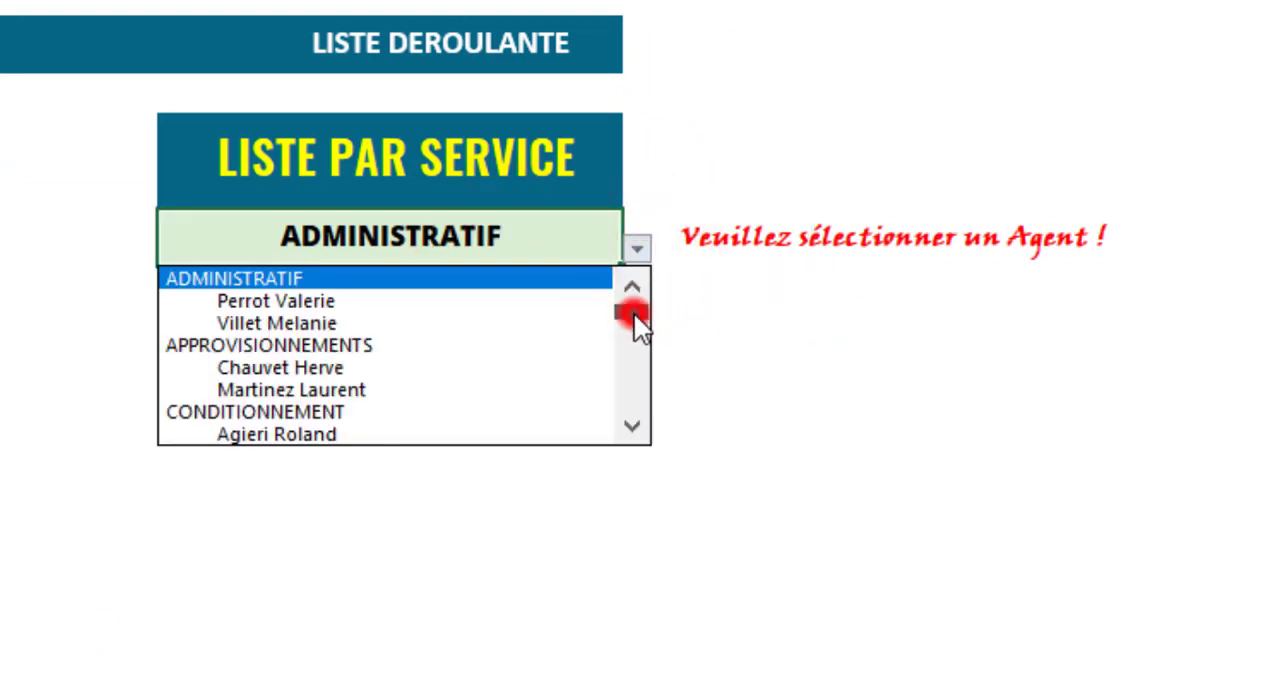
pyautogui.moveTo(634, 320); pyautogui.dragTo(634, 355)
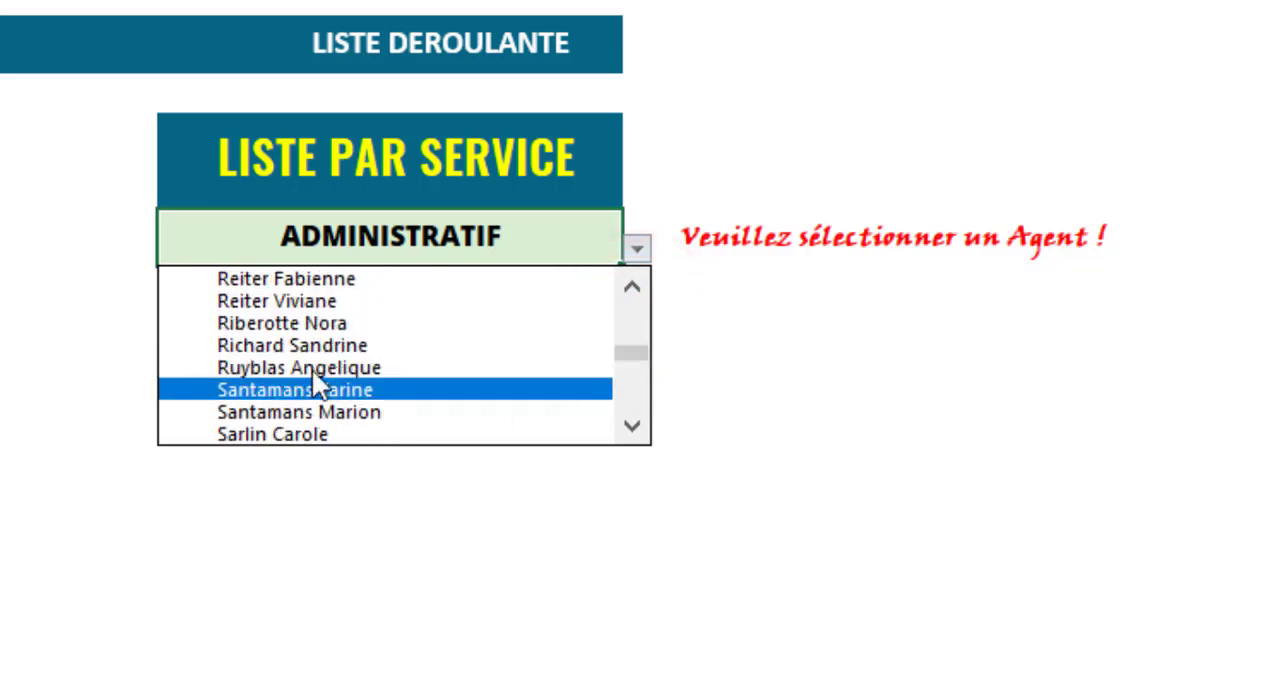
pyautogui.click(272, 346)
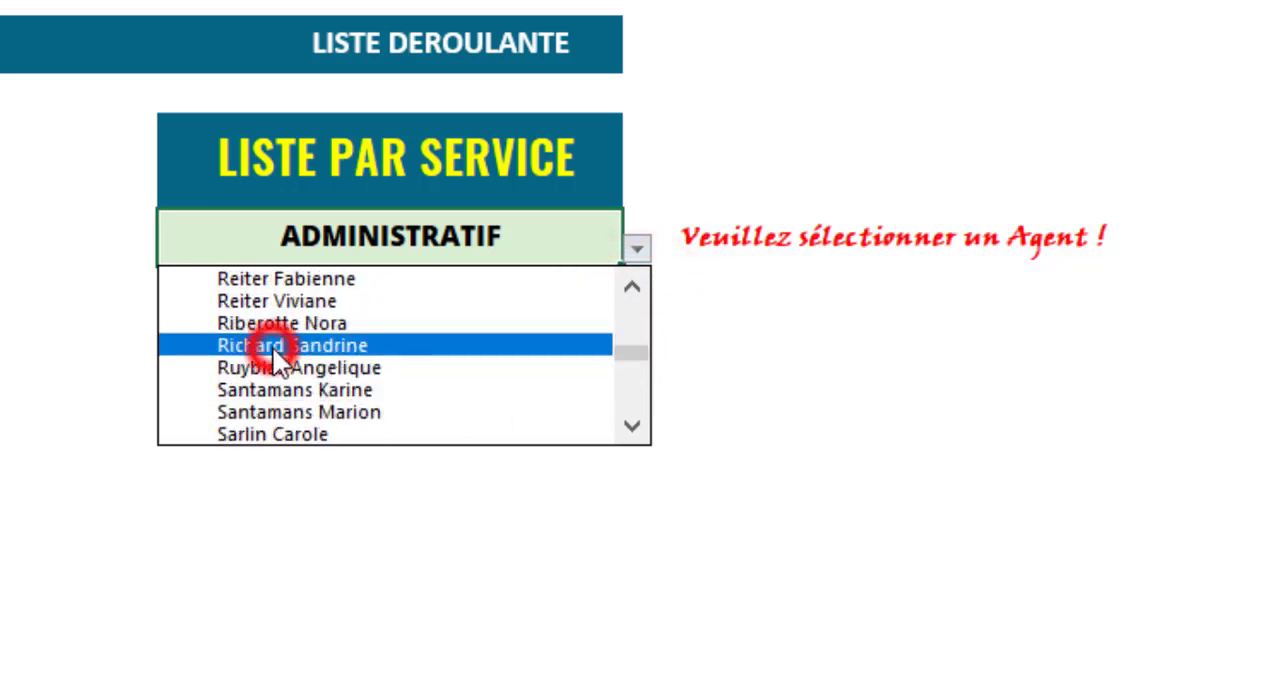
# Choose the APPROVISIONNEMENTS service from the drop-down list in F5 to test the red message.
pyautogui.click(523, 246)
pyautogui.click(630, 251)
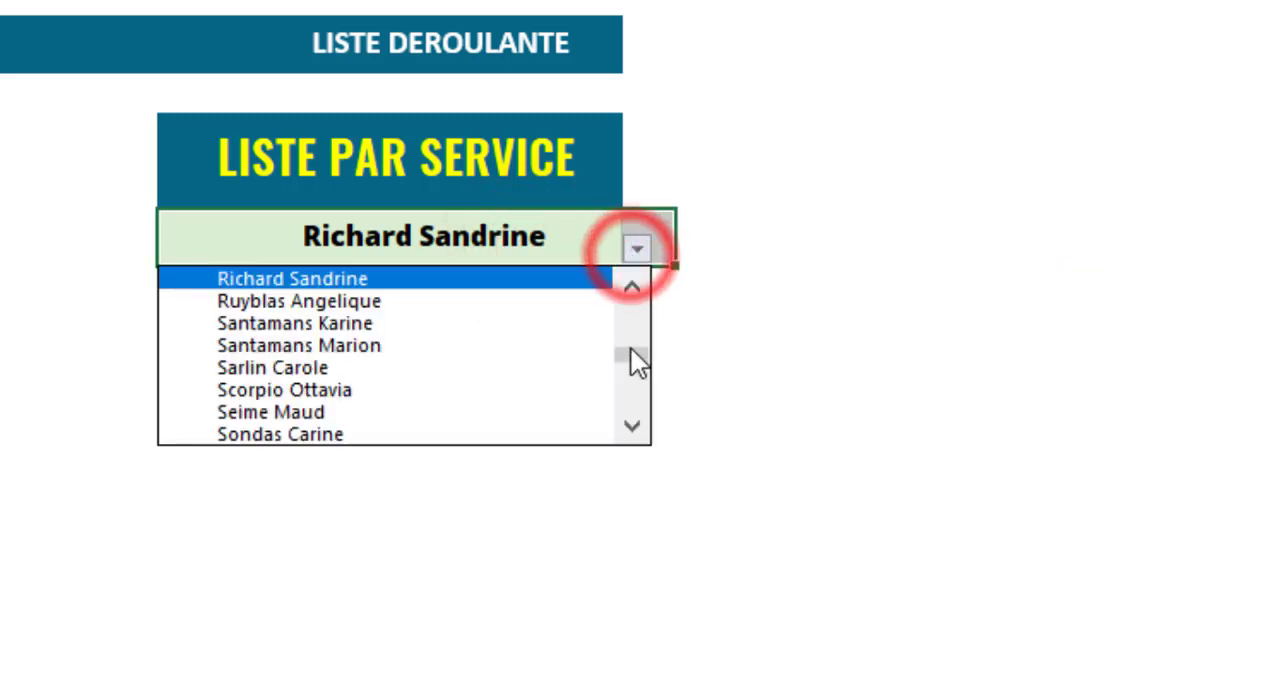
pyautogui.moveTo(631, 358); pyautogui.dragTo(550, 268)
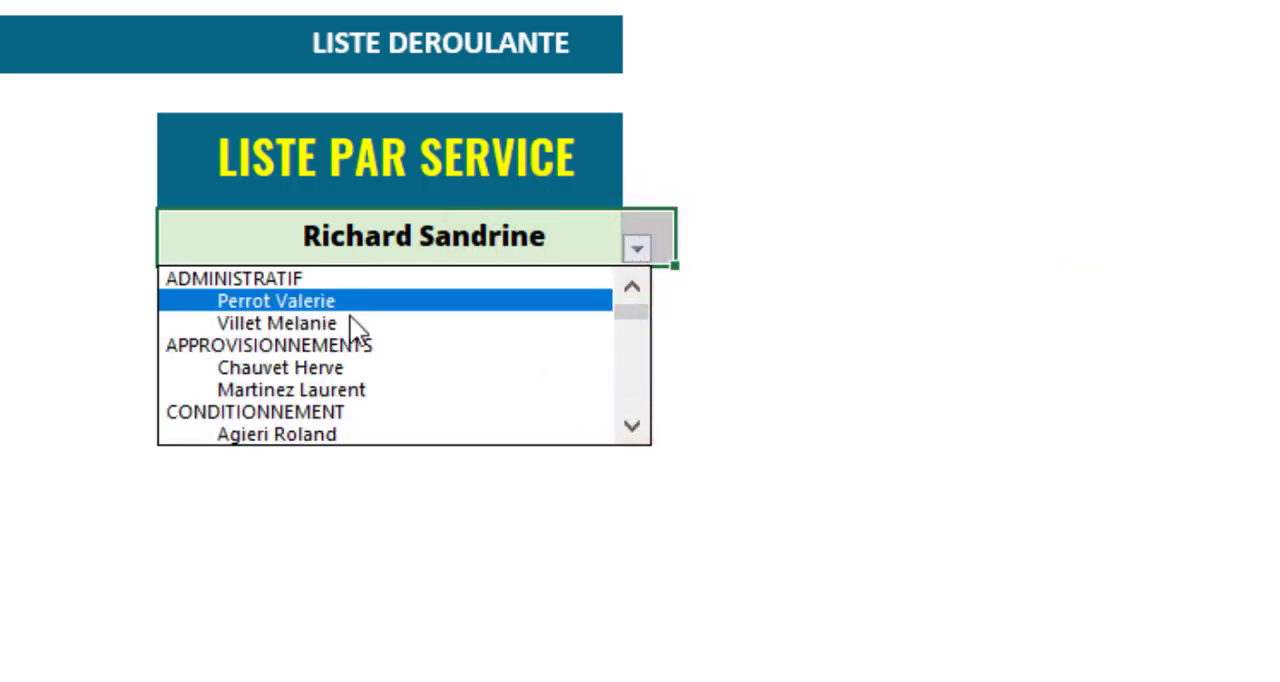
pyautogui.click(348, 342)
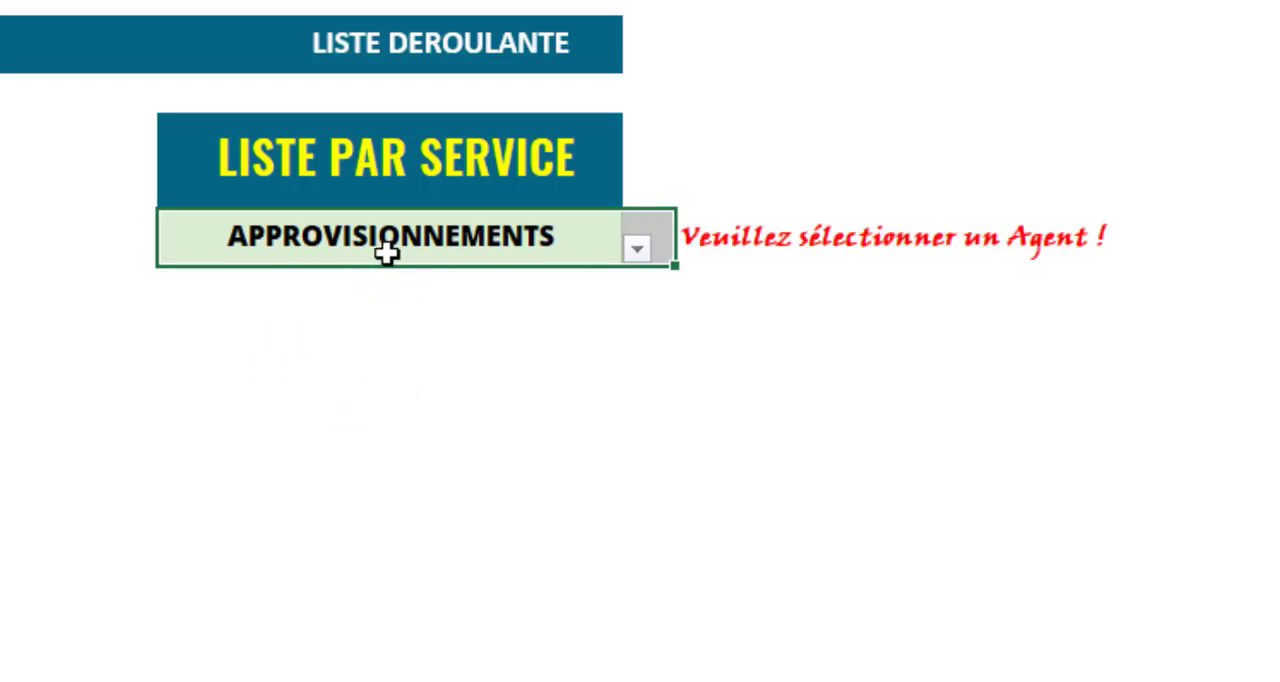
pyautogui.click(380, 250)
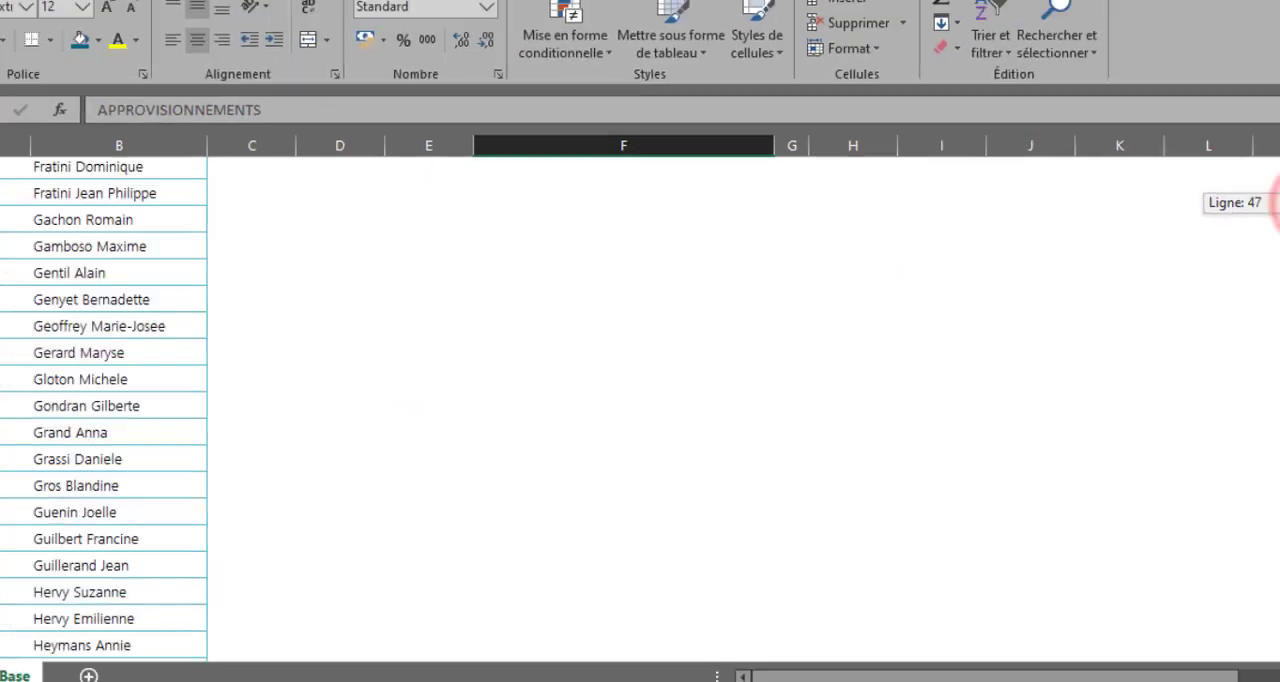
# Add a row at the end of the table with service CONDITIONNEMENT and a new agent's name, undoing the extra empty row below it.
pyautogui.moveTo(1271, 406); pyautogui.dragTo(1271, 592)
pyautogui.click(1272, 627)
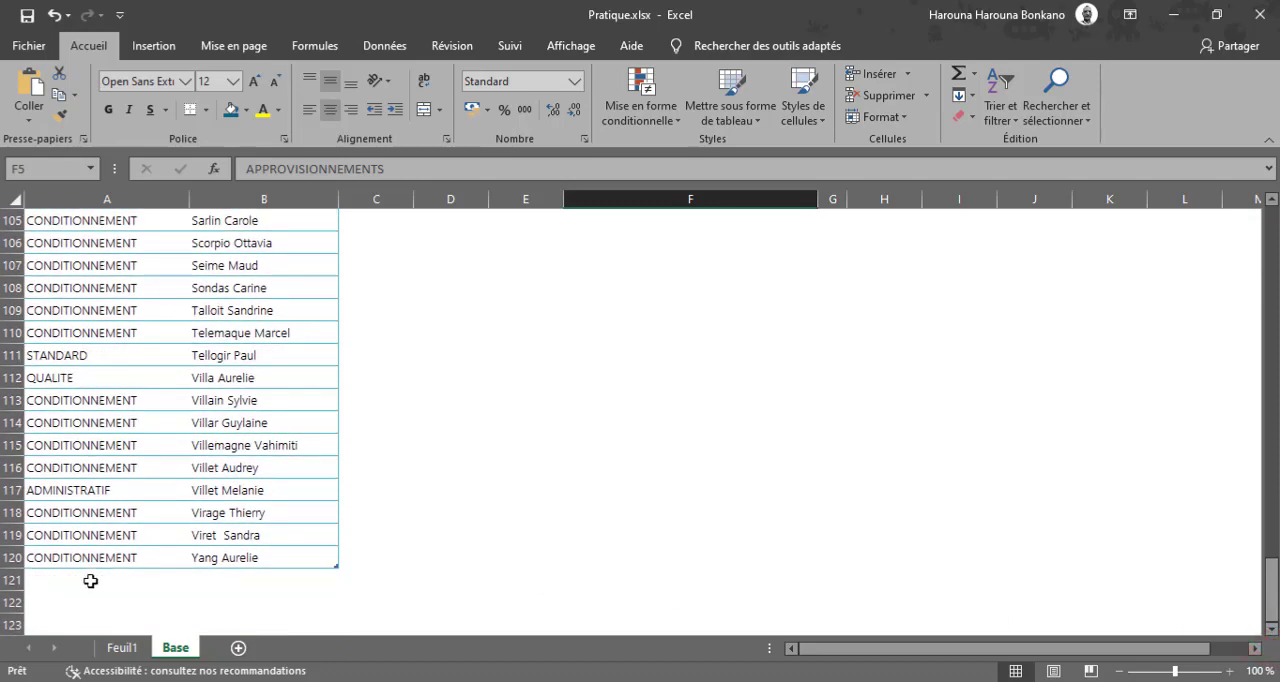
pyautogui.click(75, 571)
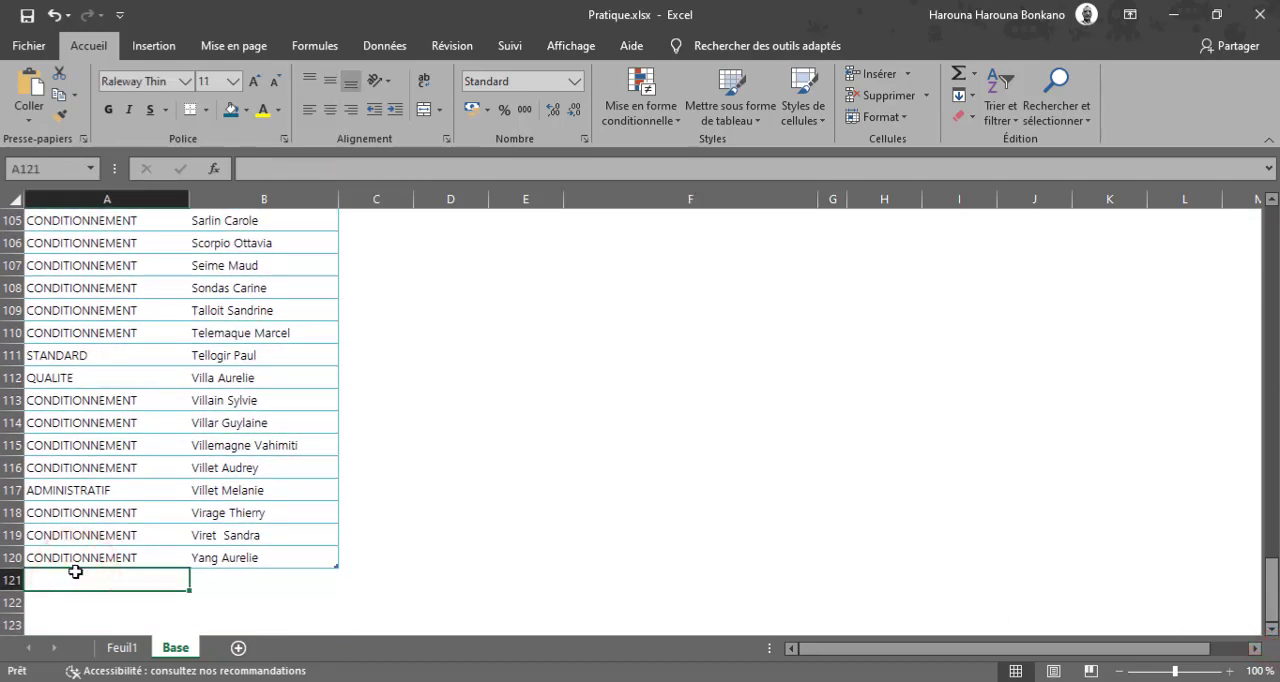
pyautogui.write('C')
pyautogui.press('Tab')
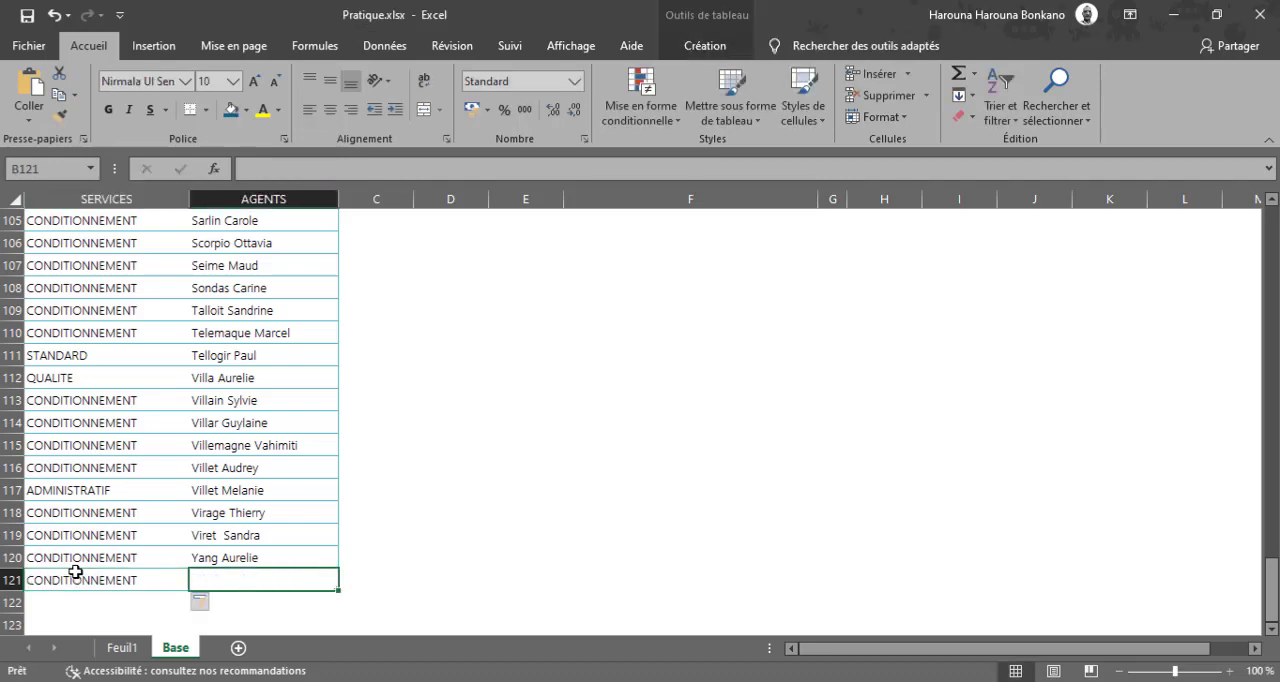
pyautogui.write('Bonkano')
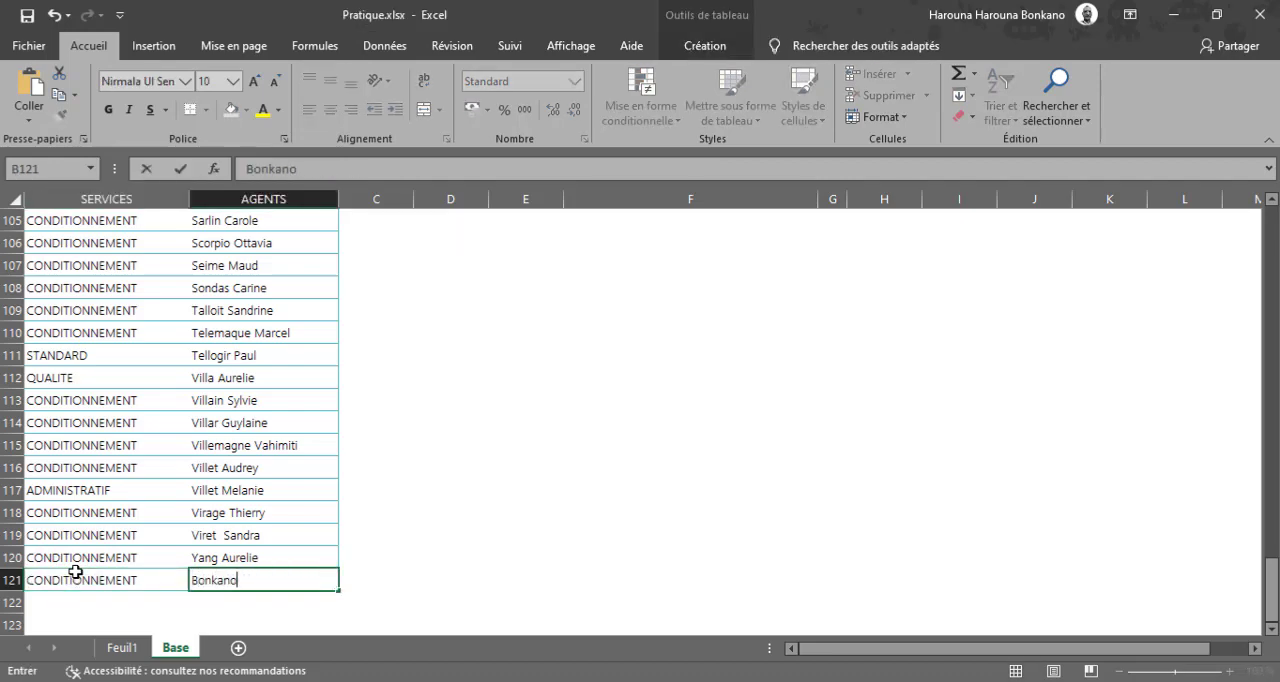
pyautogui.press('Return')
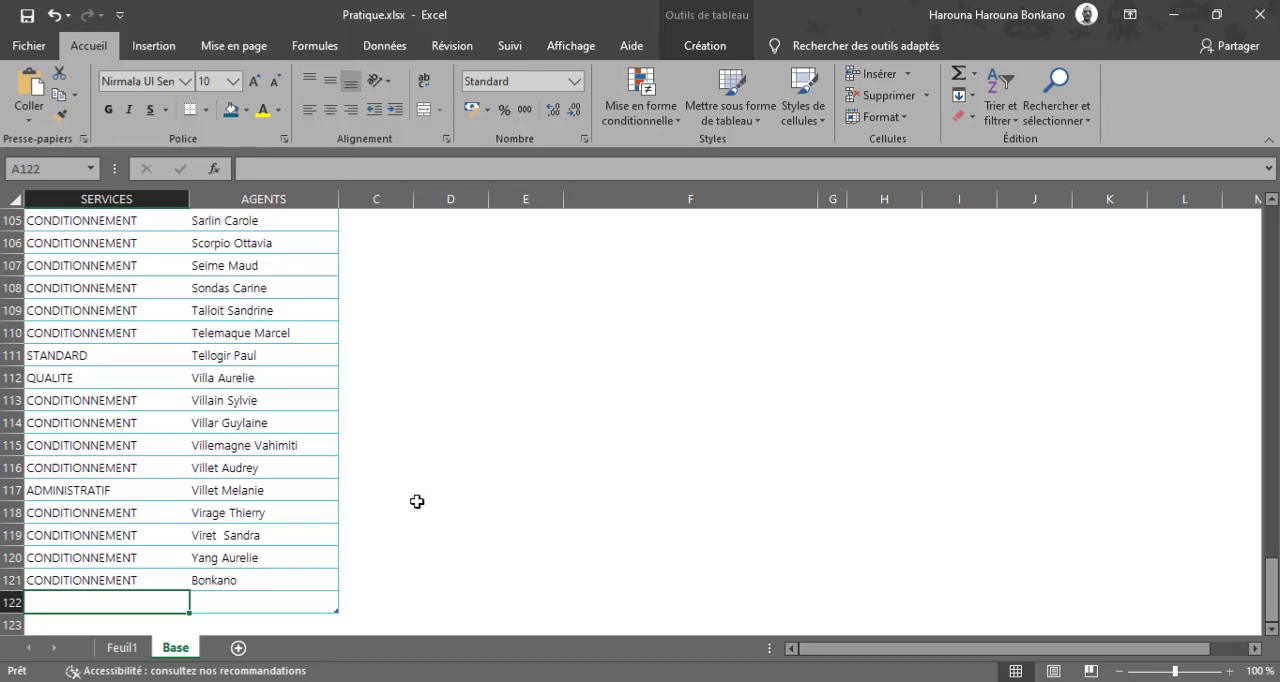
pyautogui.click(52, 14)
# Refresh all the workbook's data so the grouped list takes in the new agent.
pyautogui.click(386, 44)
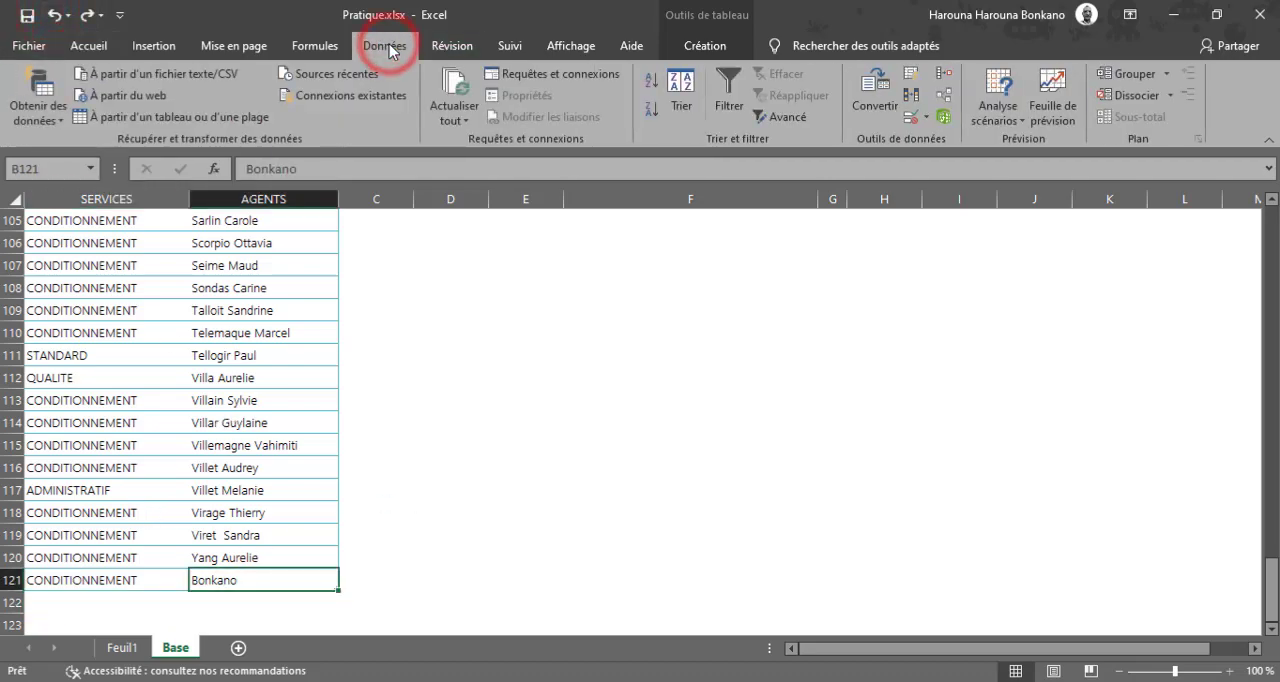
pyautogui.click(453, 118)
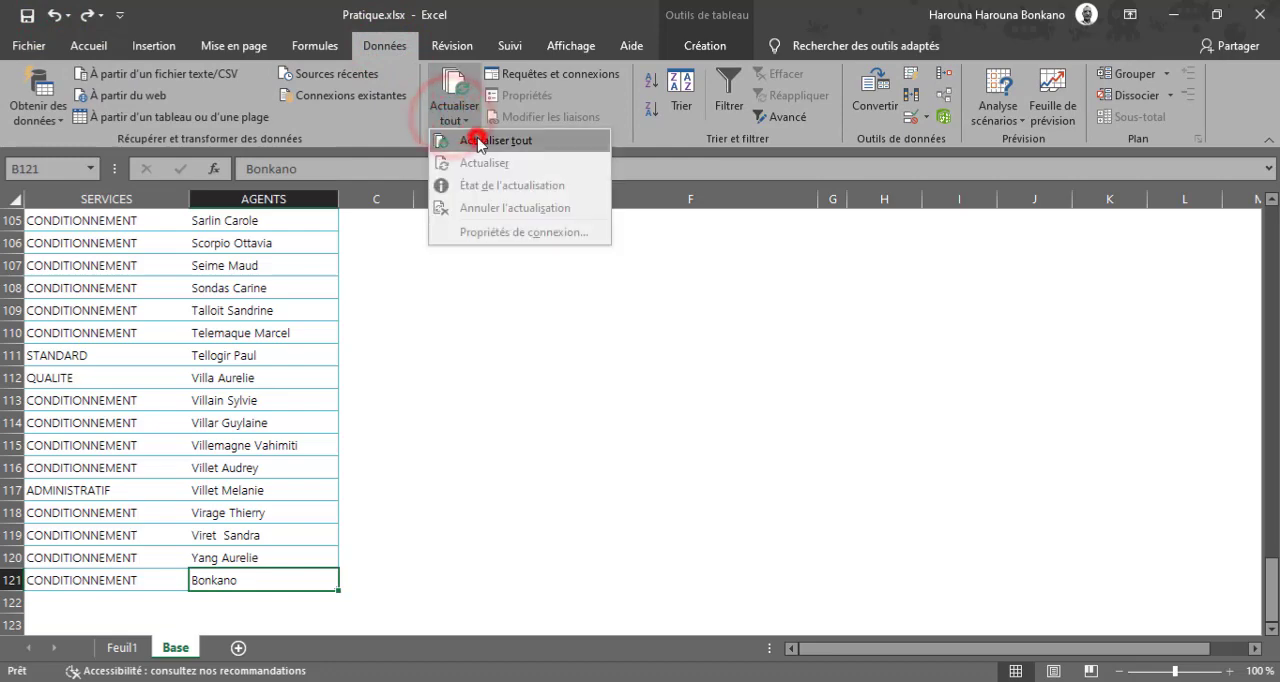
pyautogui.click(466, 138)
# Look for the new agent at the end of the CONDITIONNEMENT group in the F5 drop-down list, keeping the current selection.
pyautogui.moveTo(1273, 566); pyautogui.dragTo(1257, 556)
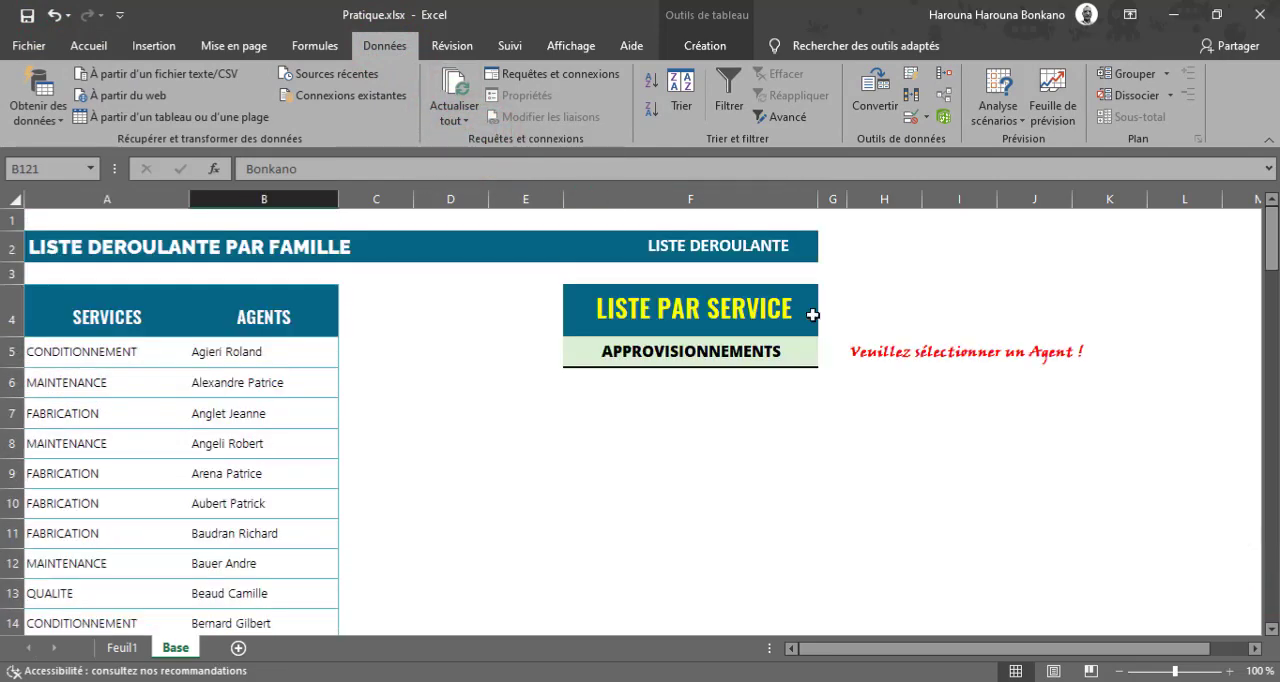
pyautogui.click(772, 353)
pyautogui.click(826, 360)
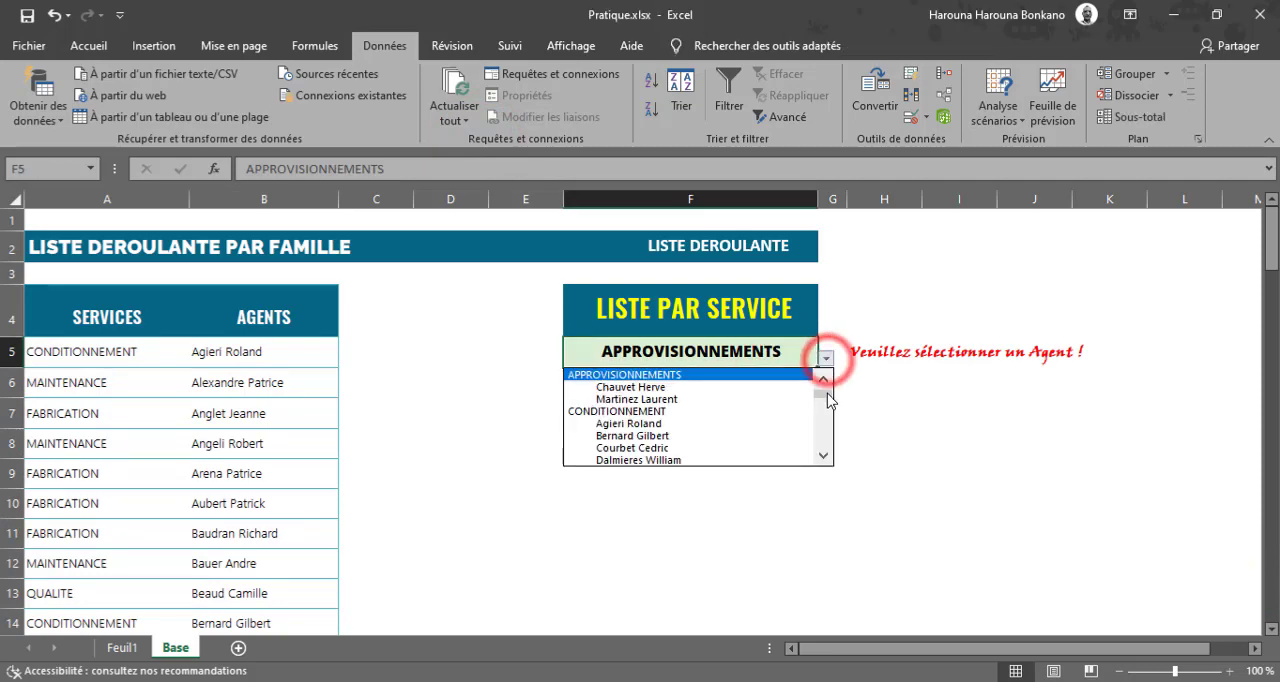
pyautogui.moveTo(826, 388); pyautogui.dragTo(826, 422)
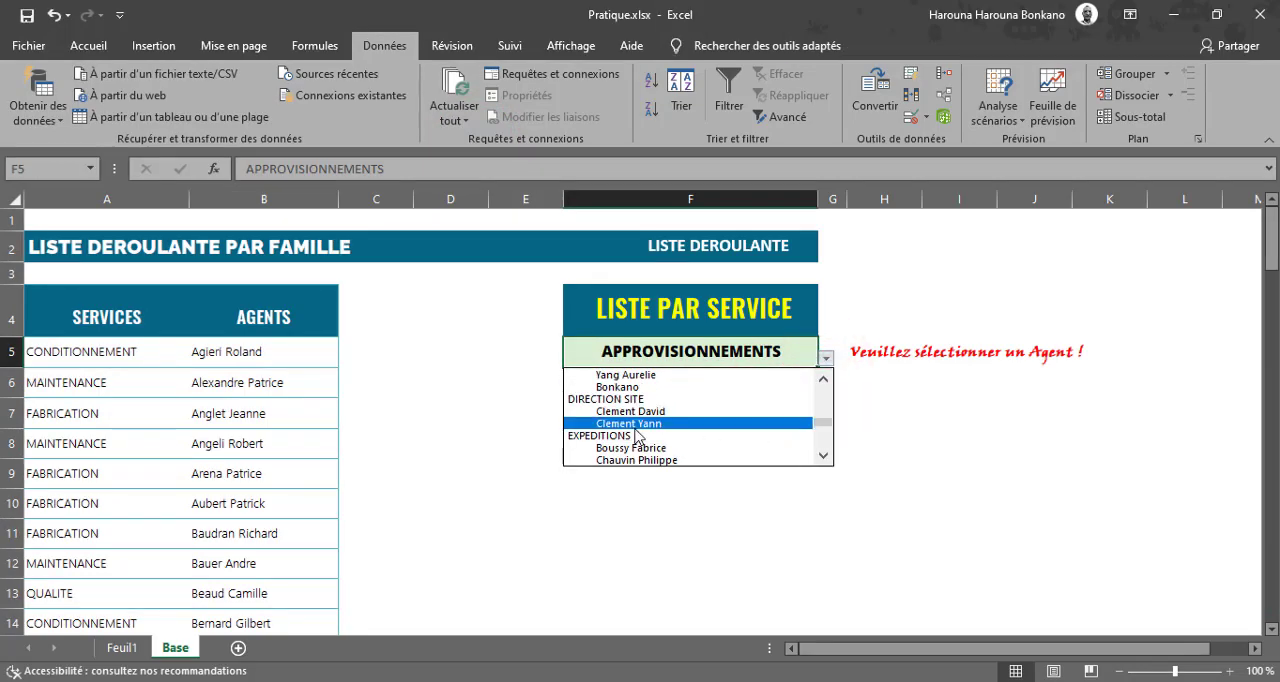
pyautogui.click(872, 355)
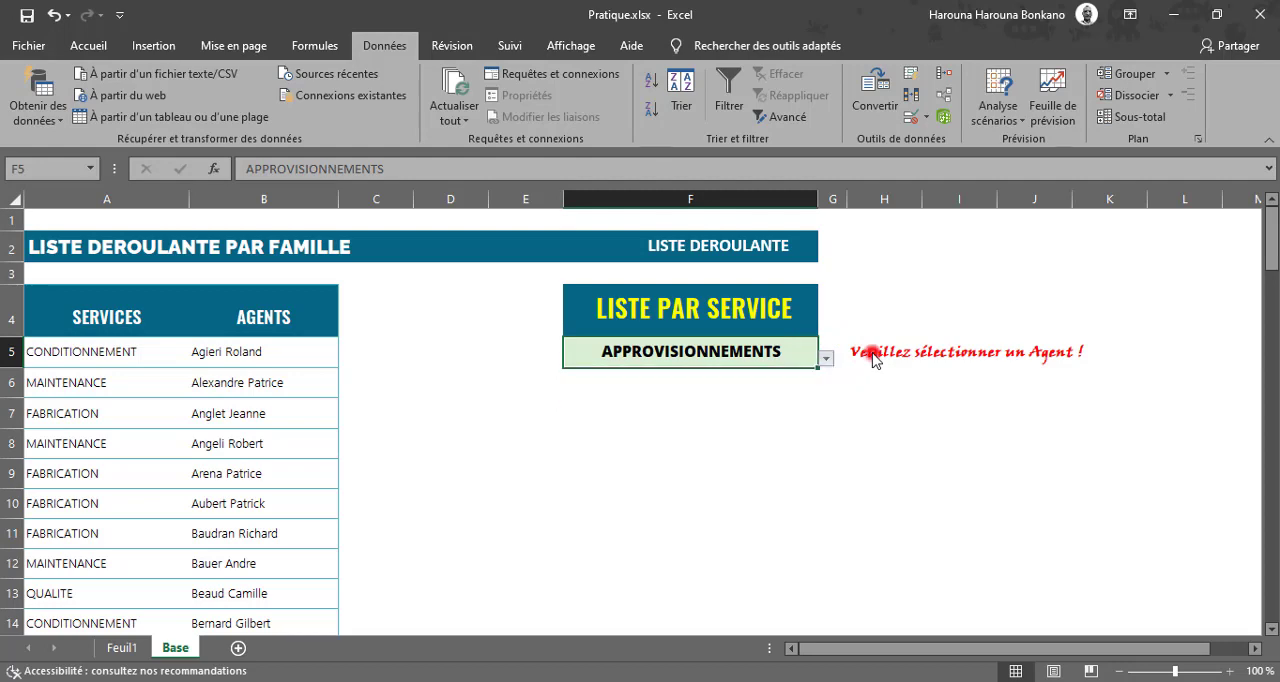